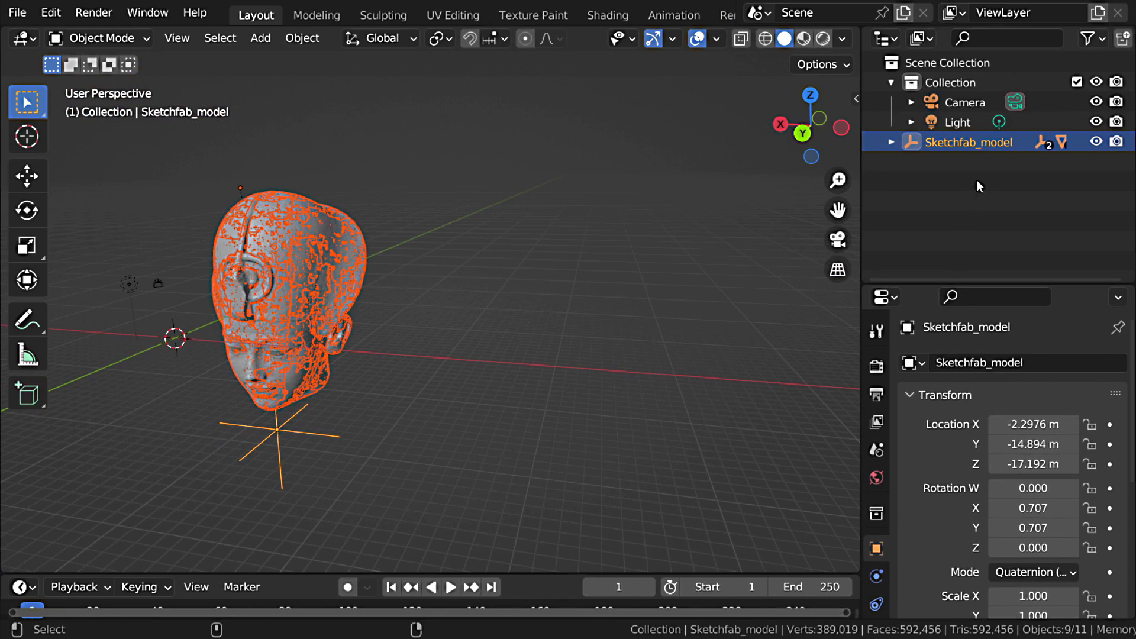
Step: Expand the Sketchfab_model hierarchy, select all meshes from Object_3 to Object_8 with Object_3 active, and join them into one object
left_click(892, 142)
left_click(911, 162)
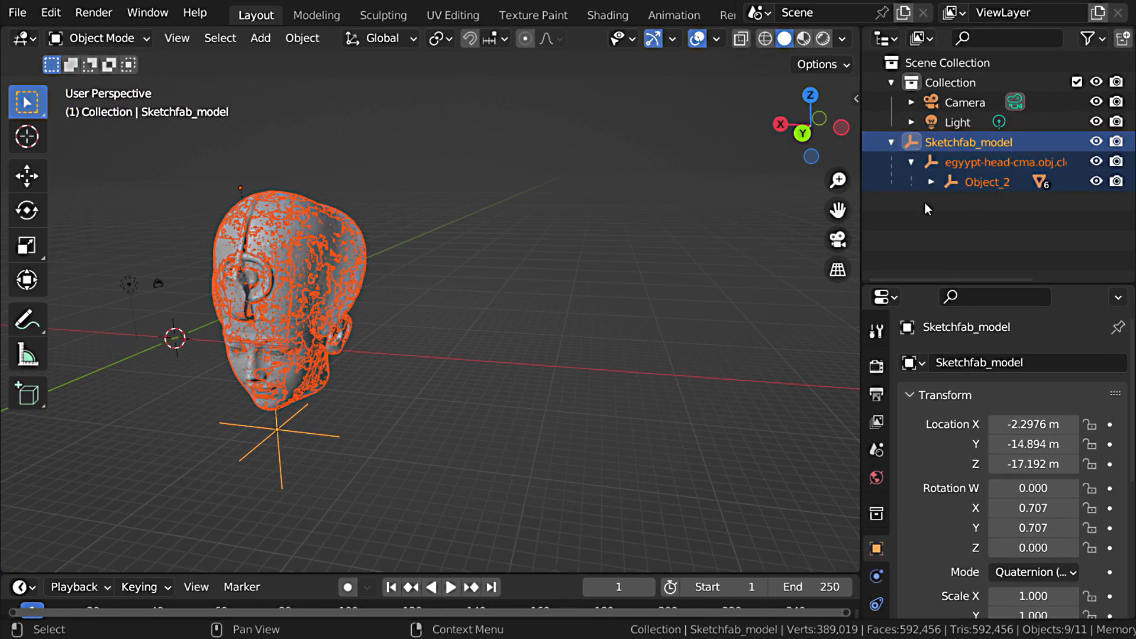
left_click(931, 182)
scroll(959, 201, "down", 2)
left_click(324, 232)
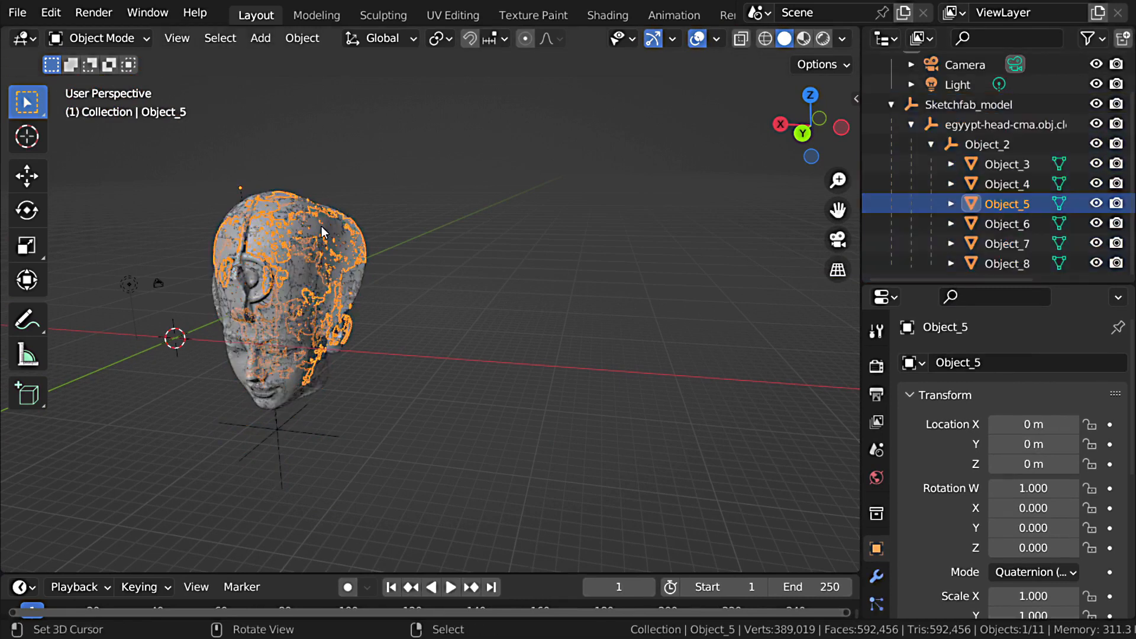
left_click(1006, 164)
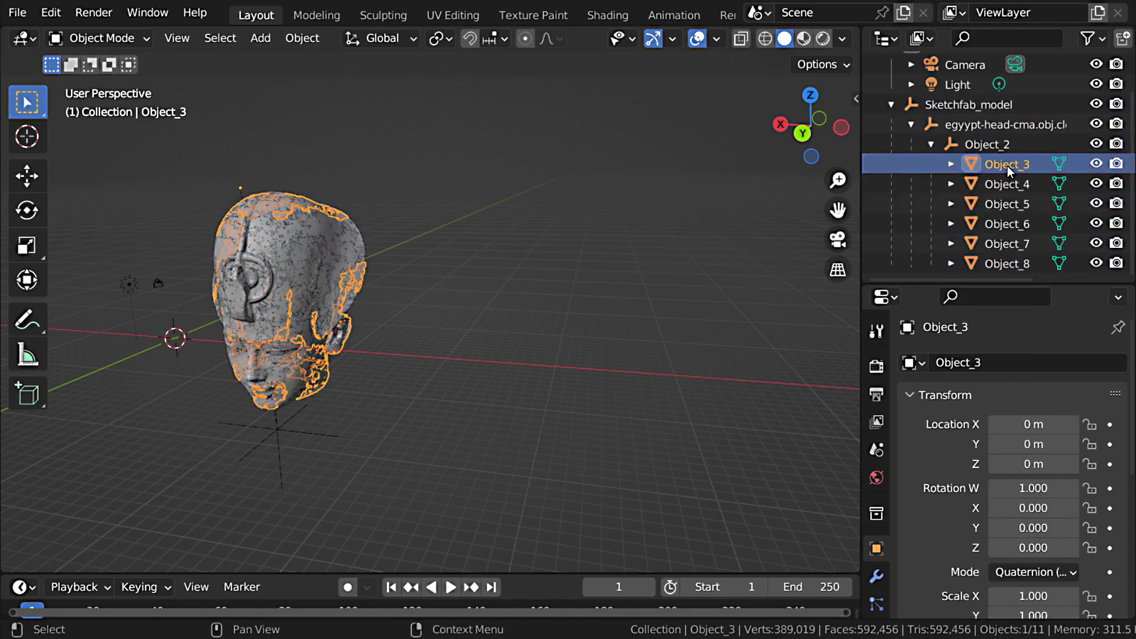
left_click(1013, 265, "shift")
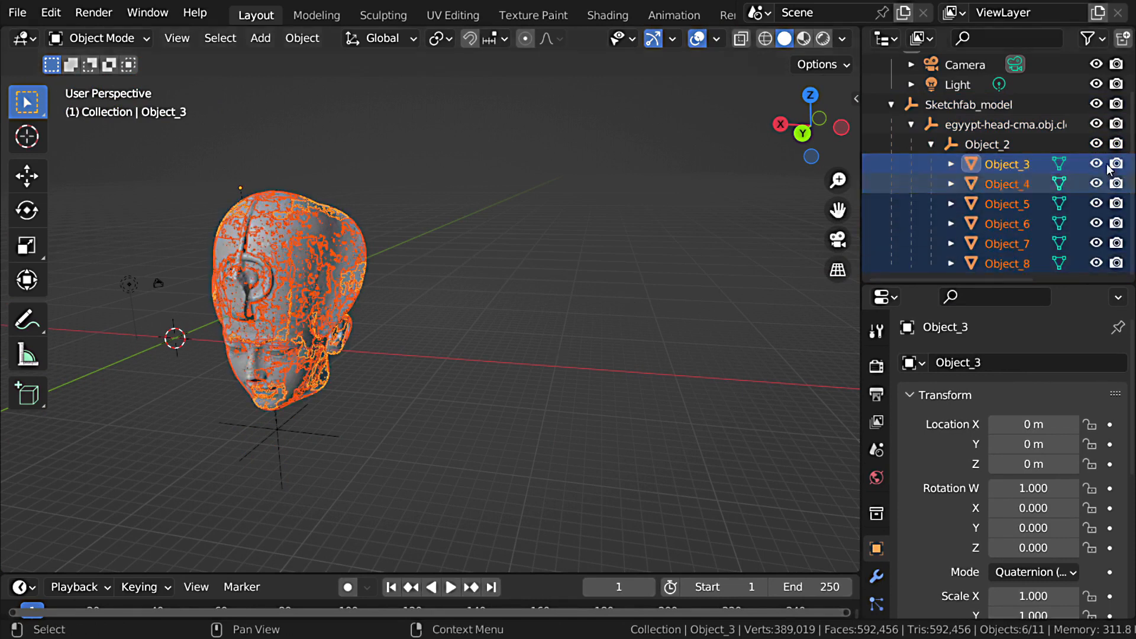
middle_click_drag(352, 404, 355, 368)
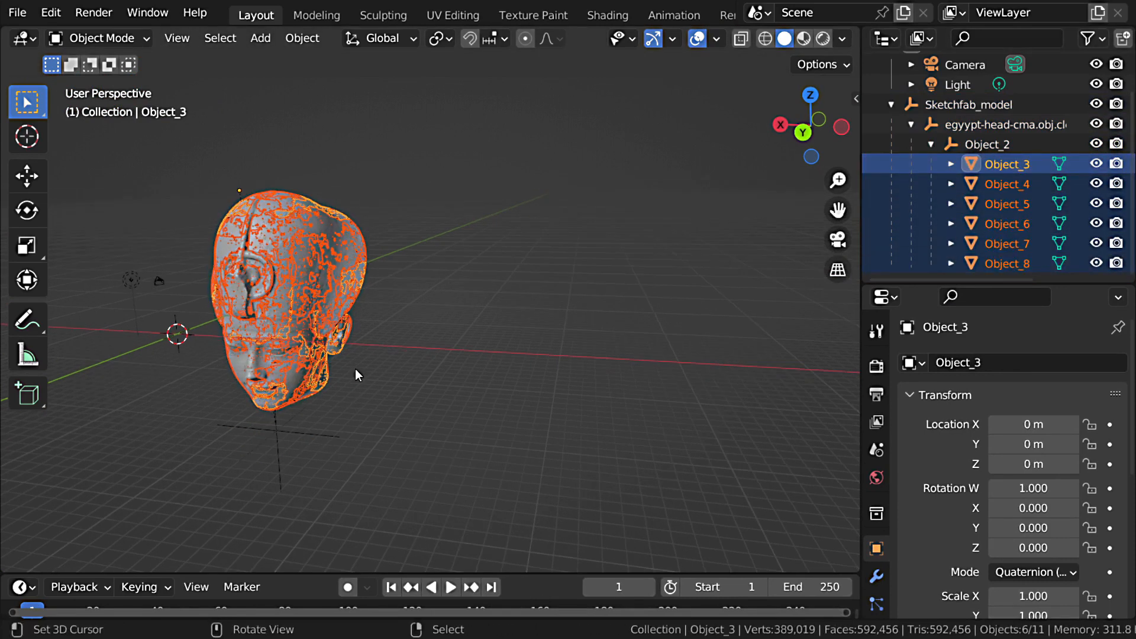
key("alt+j")
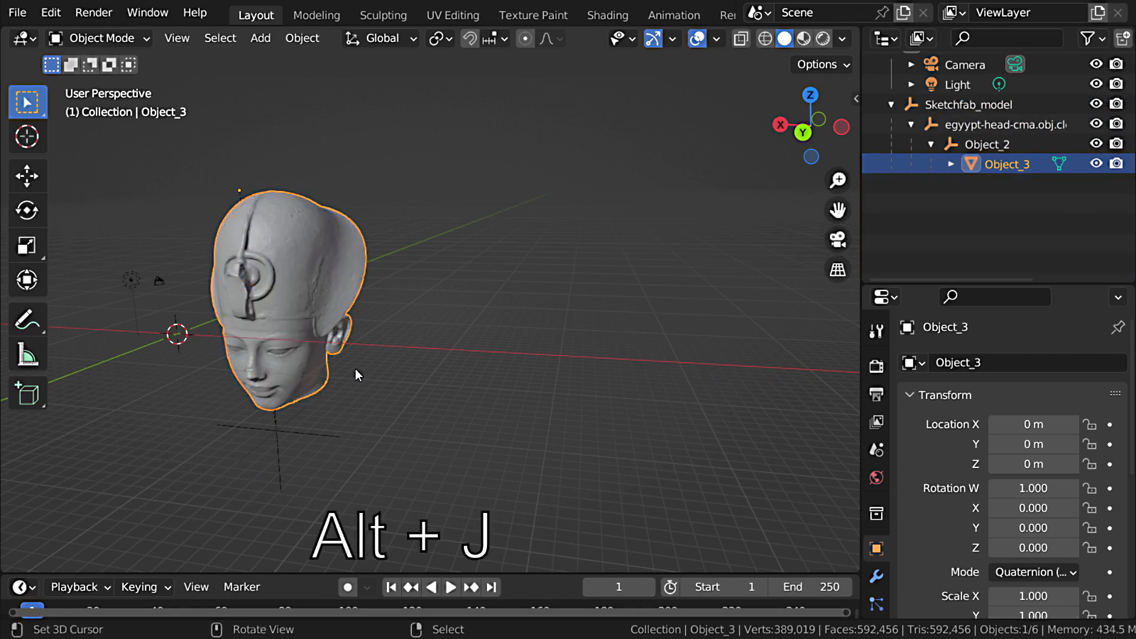
Step: Clear the joined head's parent while keeping its transformation
middle_click_drag(286, 332, 367, 308, "shift")
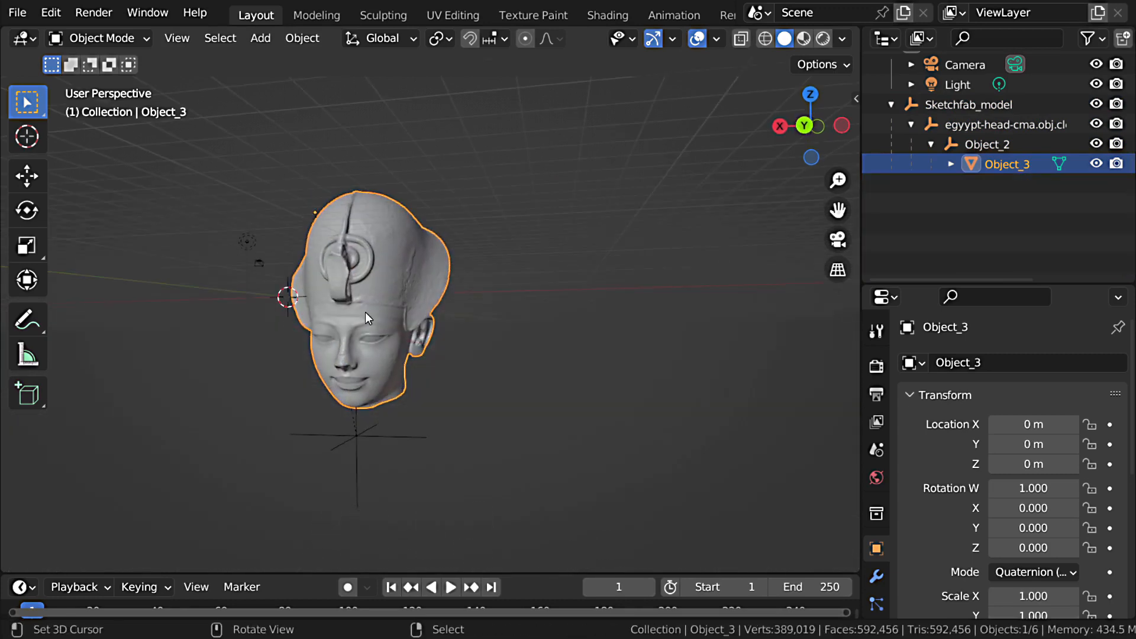
key("alt+p")
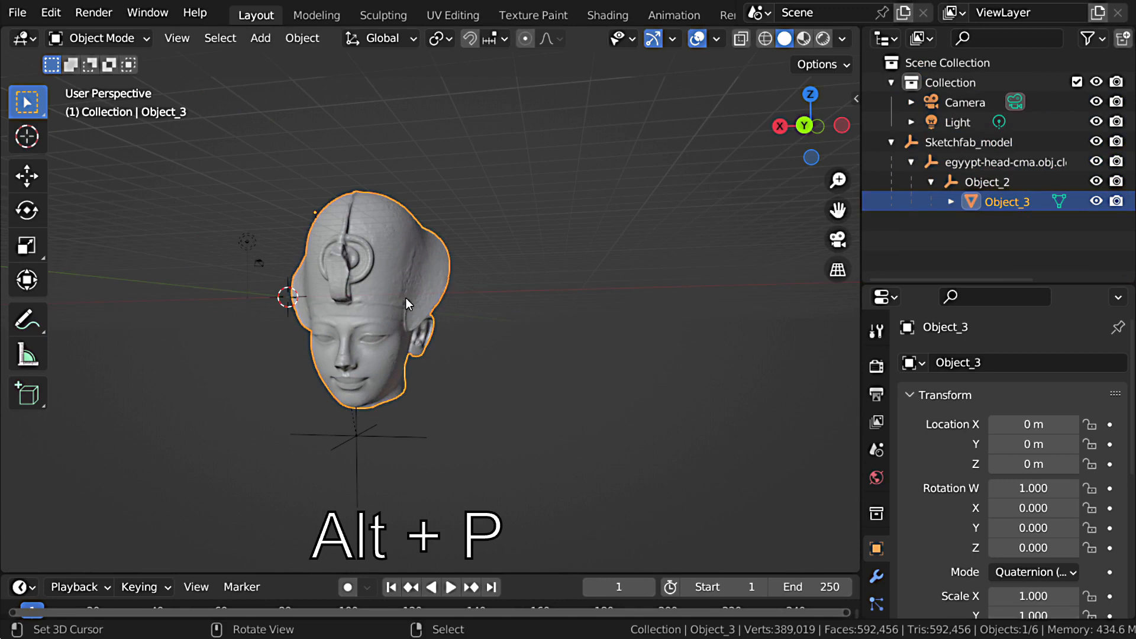
key("alt+p")
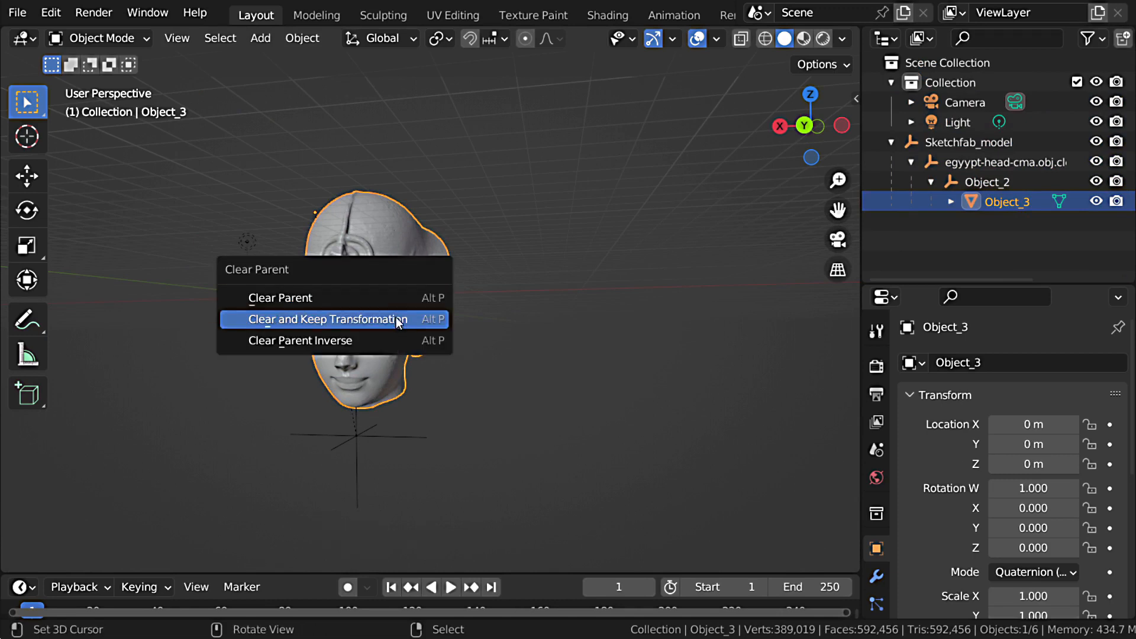
left_click(397, 319)
mouse_move(395, 318)
middle_mouse_down()
mouse_move(421, 322)
mouse_move(406, 322)
middle_mouse_up()
scroll(417, 322, "up", 2)
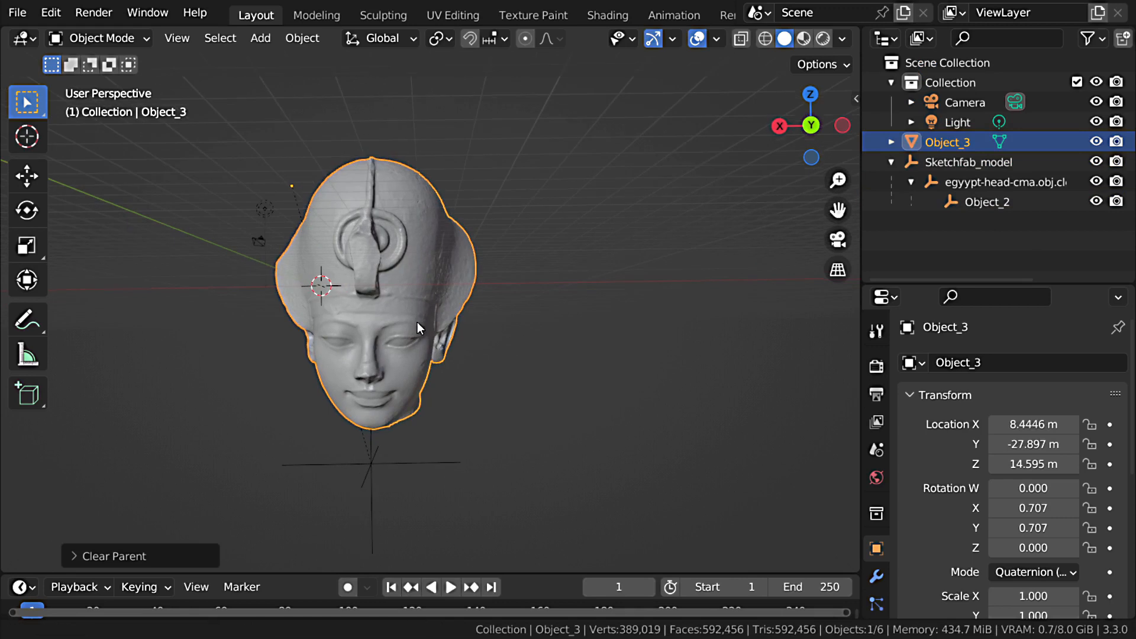
Step: Delete the three leftover empties: Sketchfab_model, the egyypt-head-cma empty below it, and Object_2
left_click(969, 162)
left_click(971, 183, "ctrl")
left_click(982, 202, "ctrl")
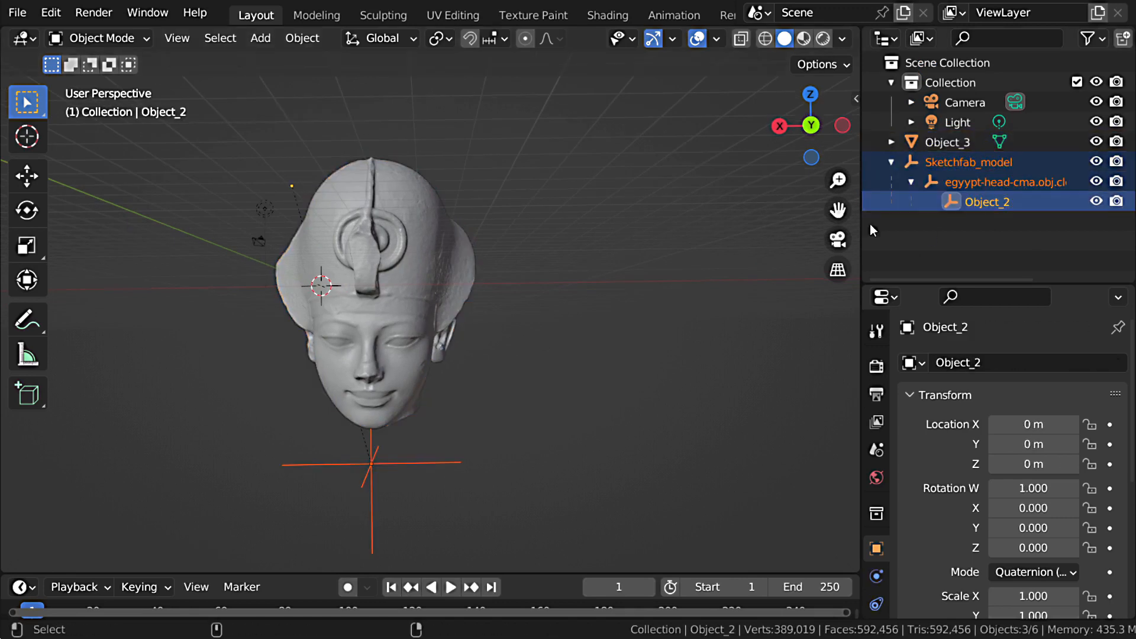
key("Delete")
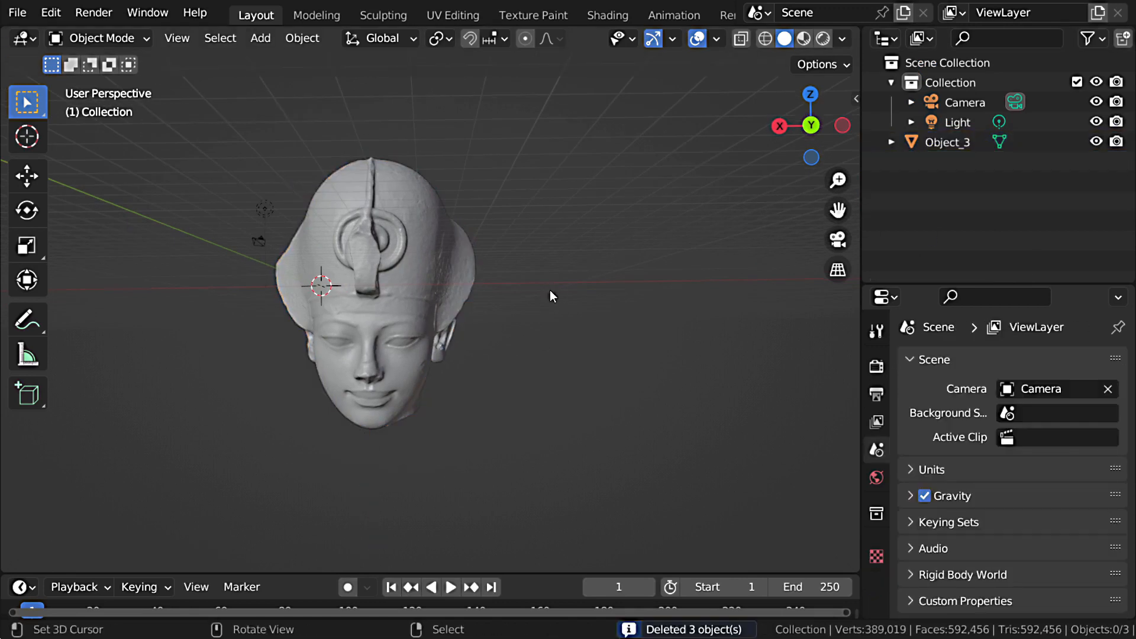
Step: Select the head mesh and set its origin to its geometry
middle_click_drag(551, 296, 498, 269)
left_click(490, 266)
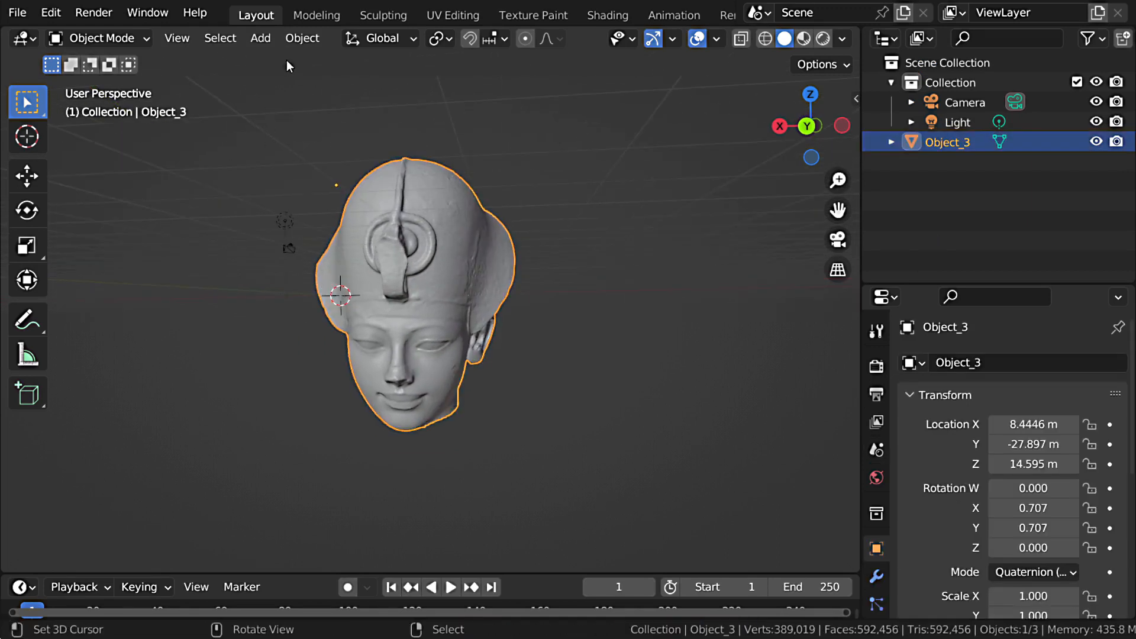
left_click(301, 38)
mouse_move(330, 83)
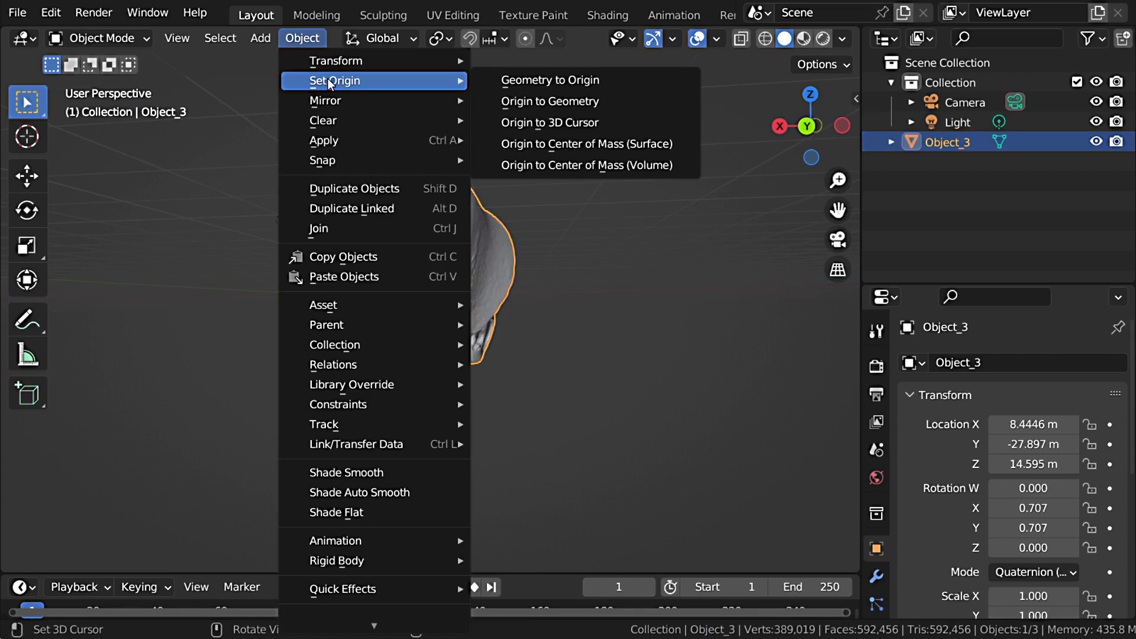
left_click(616, 99)
Step: Clear the head's location so that it sits at the world origin
middle_click_drag(564, 255, 535, 285)
key("alt+g")
key("alt+g")
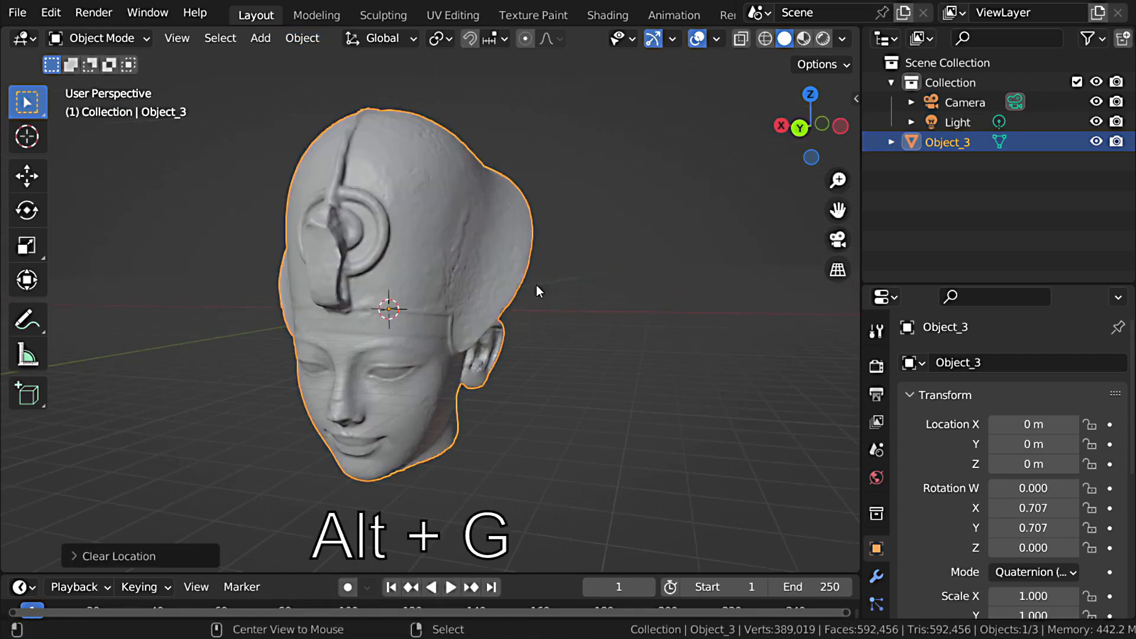
Step: Merge all of the head's vertices by distance in Edit Mode and return to Object Mode
scroll(471, 346, "down", 3)
middle_click_drag(472, 336, 522, 329)
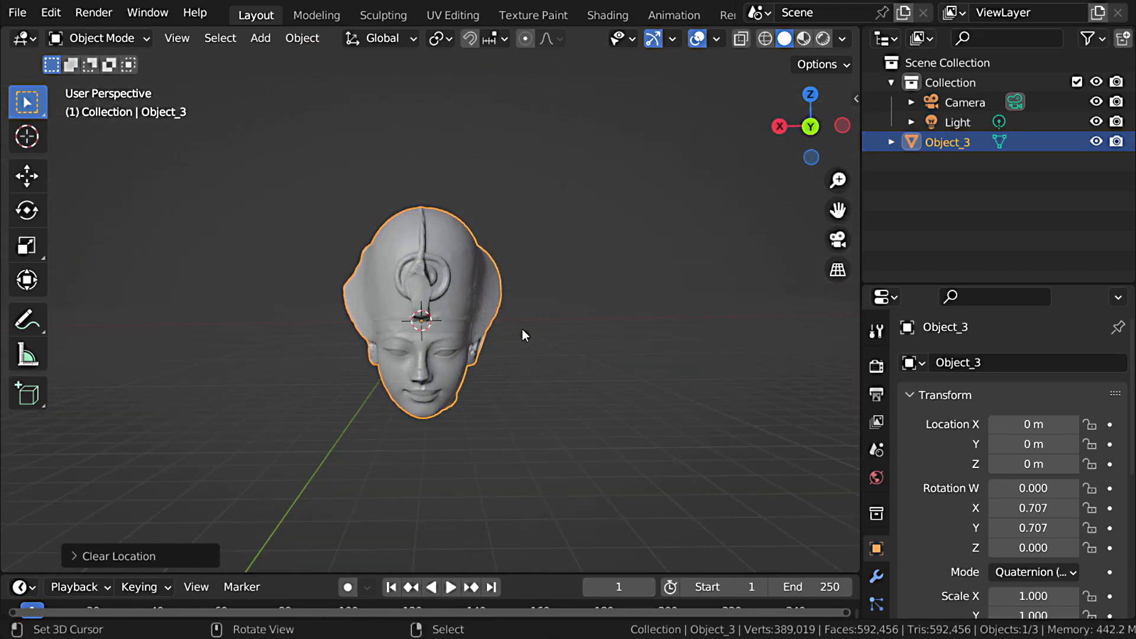
key("Tab")
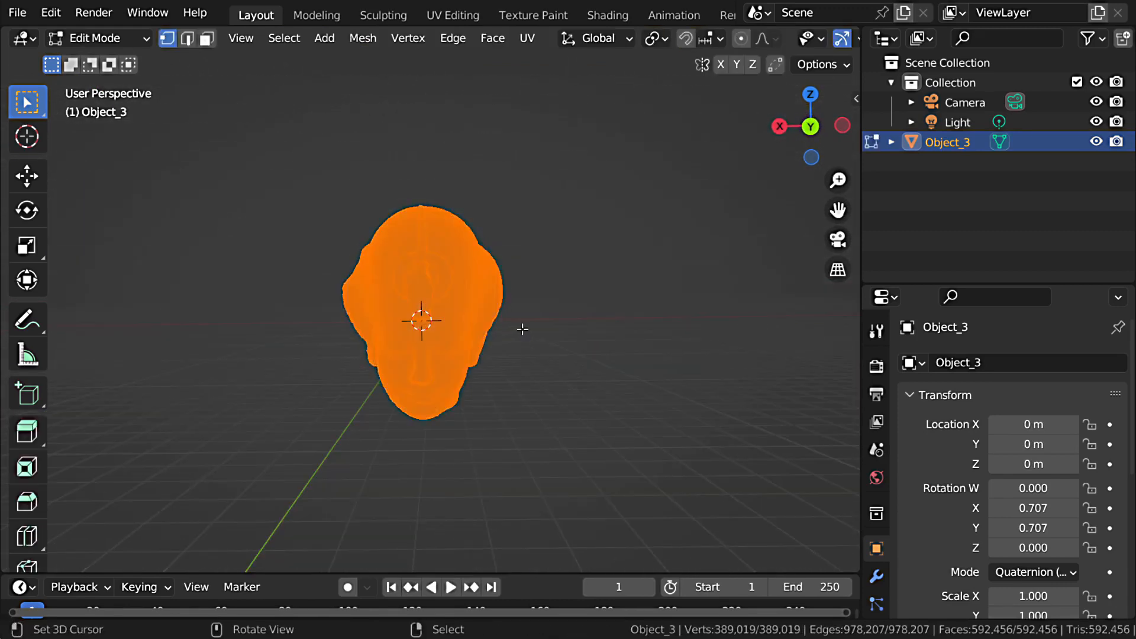
middle_click_drag(523, 330, 484, 328)
key("m")
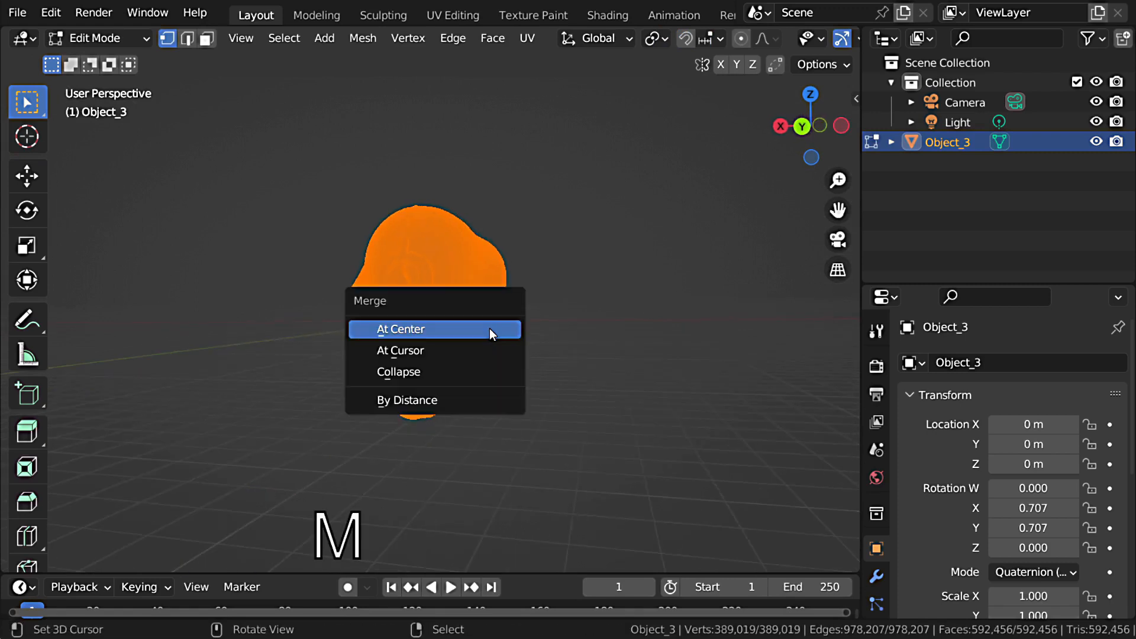
left_click(468, 400)
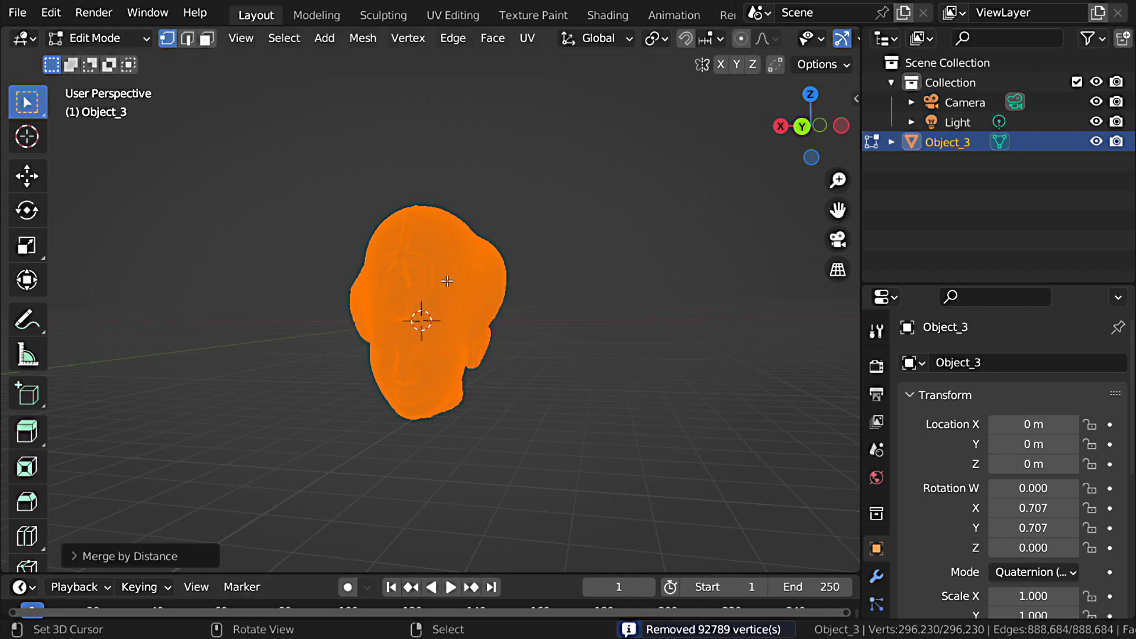
key("Tab")
Step: Add a Decimate modifier to the head and set its collapse ratio to 0.15
left_click(876, 464)
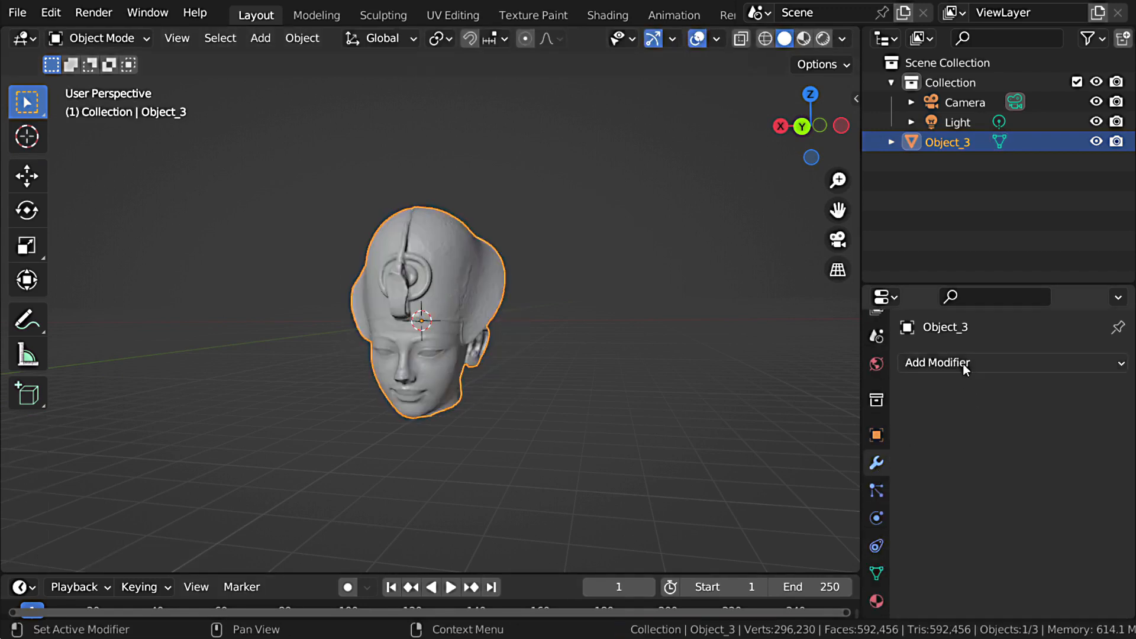
left_click(963, 364)
left_click(751, 45)
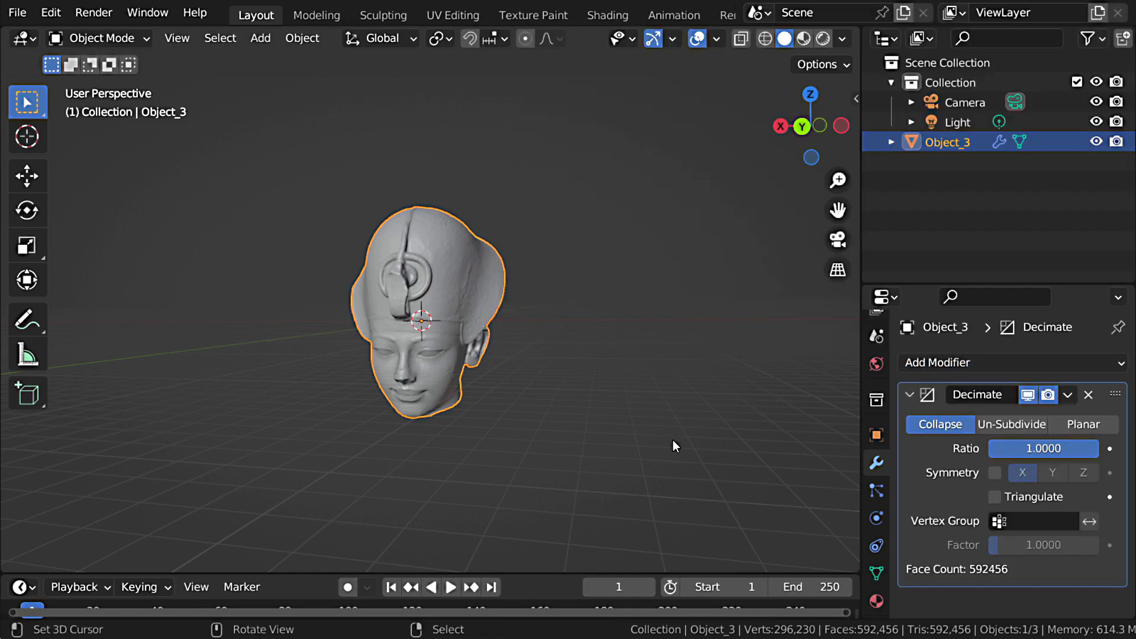
left_click(1040, 450)
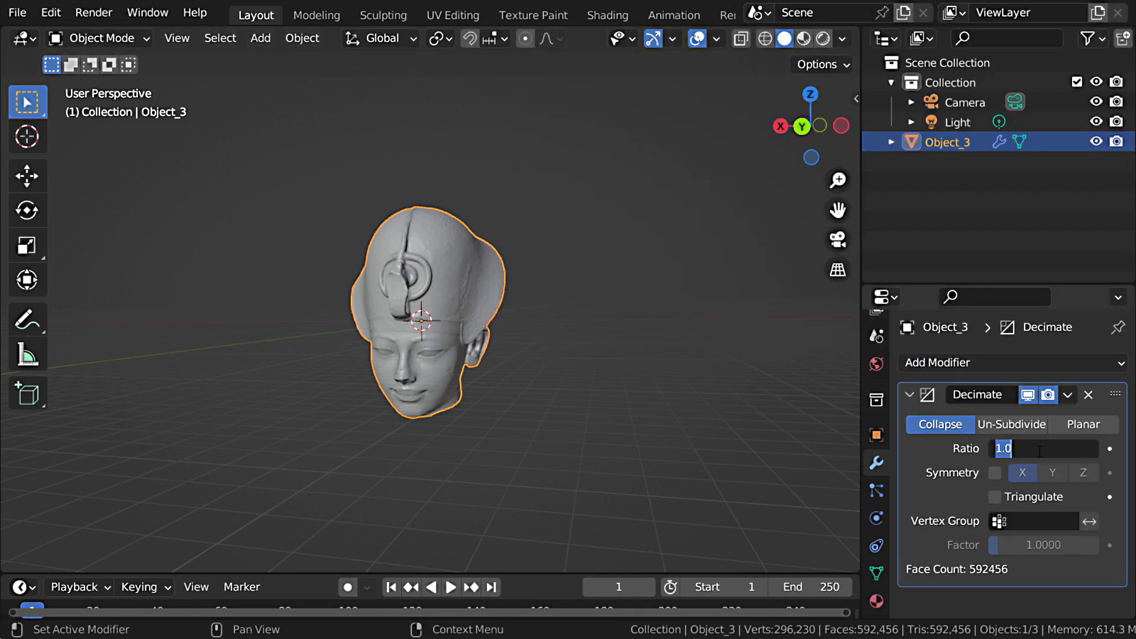
type(".15")
key("Return")
Step: Set the Decimate ratio to 0.1 and apply the modifier to the head
middle_click_drag(613, 363, 521, 349)
left_click(1043, 448)
type(".1")
key("Return")
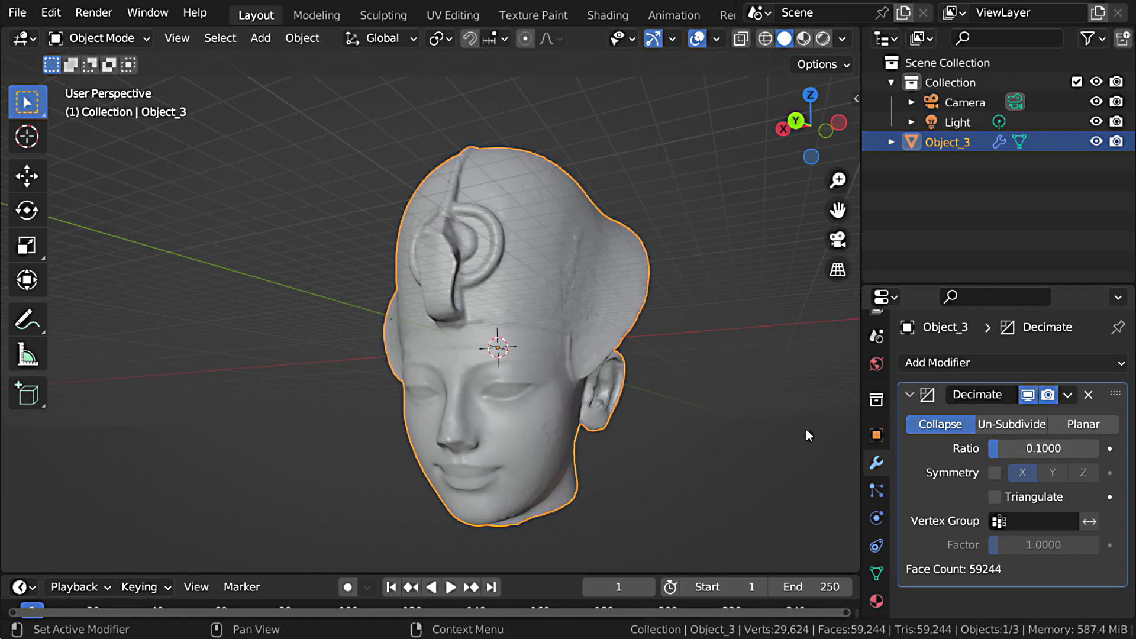
middle_click_drag(806, 432, 620, 393)
left_click(1067, 397)
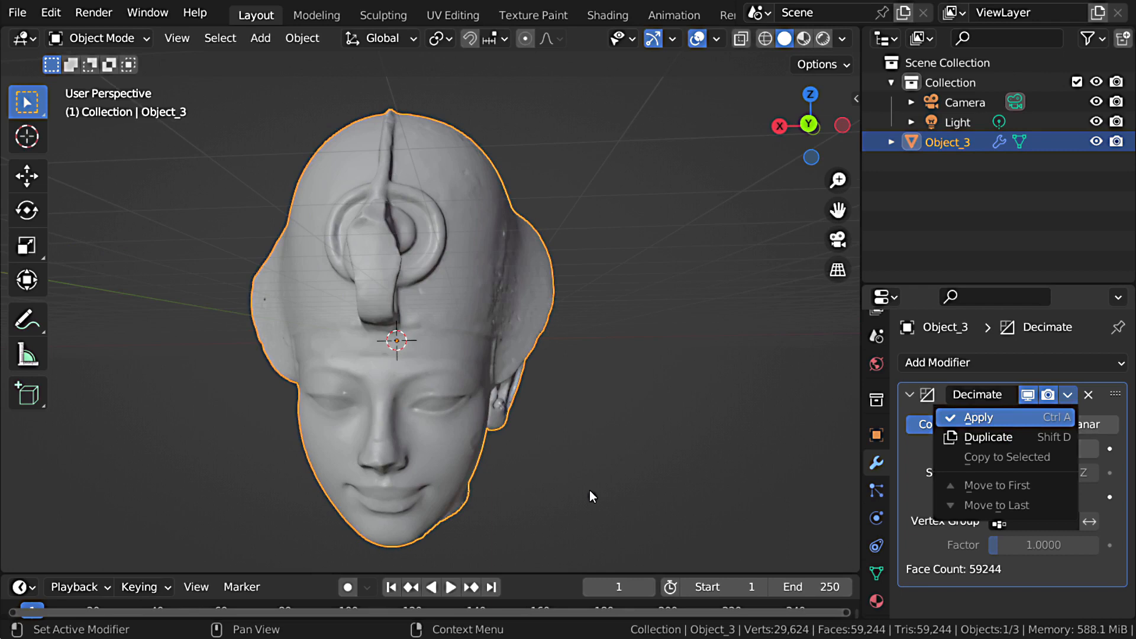
key("Return")
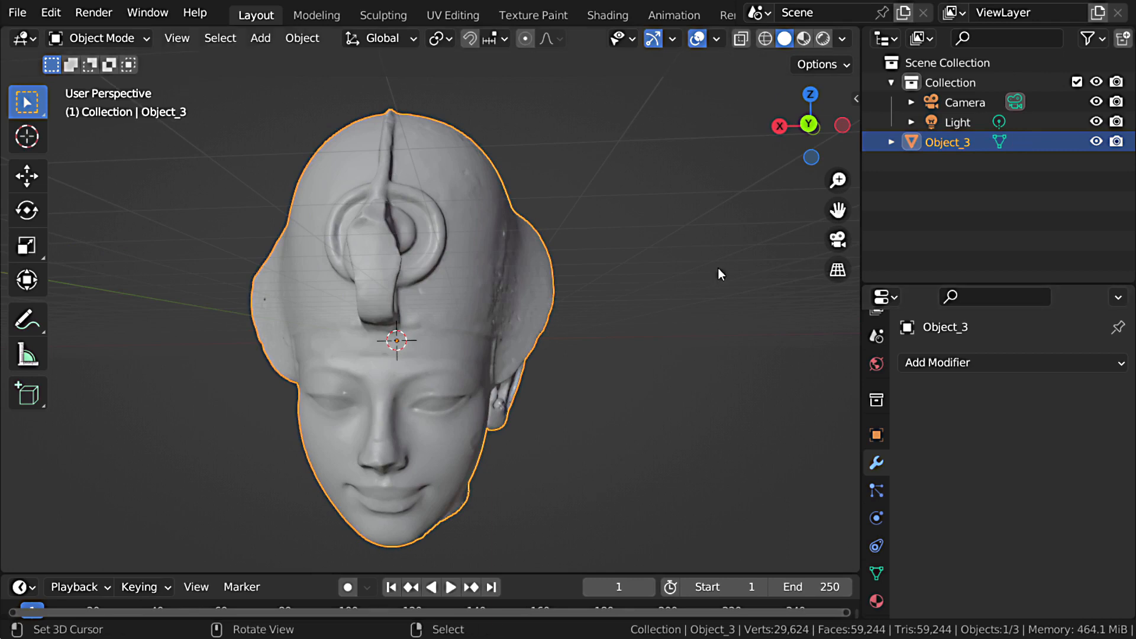
Step: Switch the 3D viewport to Material Preview shading to show the head's texture
left_click(804, 38)
mouse_move(517, 322)
middle_mouse_down()
mouse_move(519, 290)
mouse_move(156, 325)
mouse_move(433, 347)
mouse_move(540, 342)
mouse_move(482, 382)
mouse_move(517, 292)
middle_mouse_up()
scroll(517, 292, "down", 2)
Step: Enlarge the timeline area, change it to the Shader Editor with all nodes framed, and display the head's material properties
left_click_drag(525, 572, 521, 374)
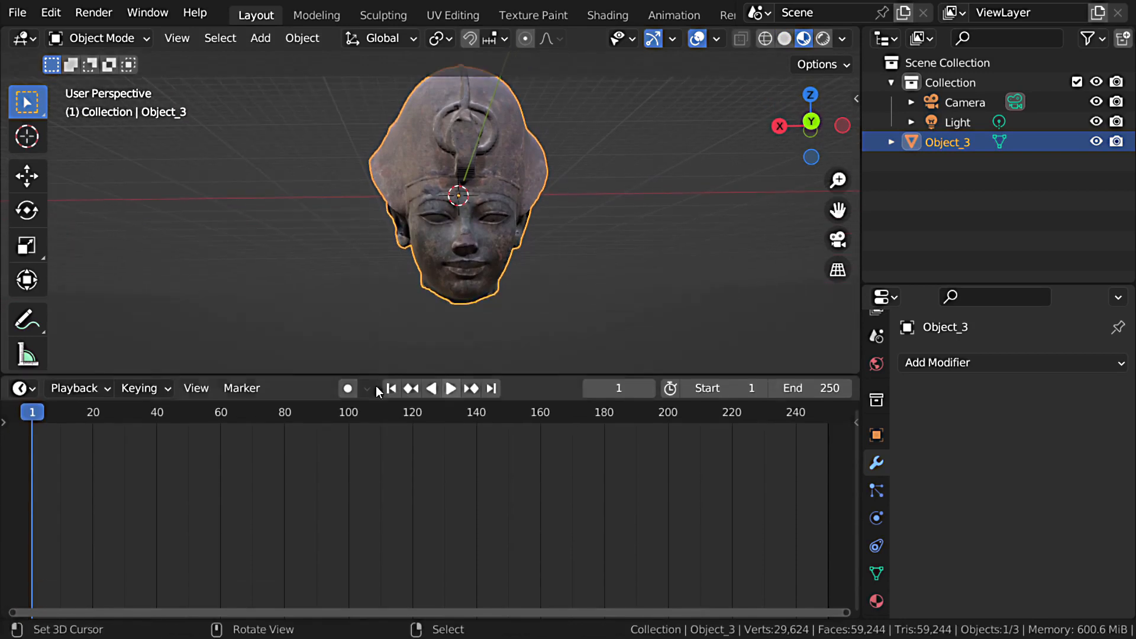
left_click(25, 388)
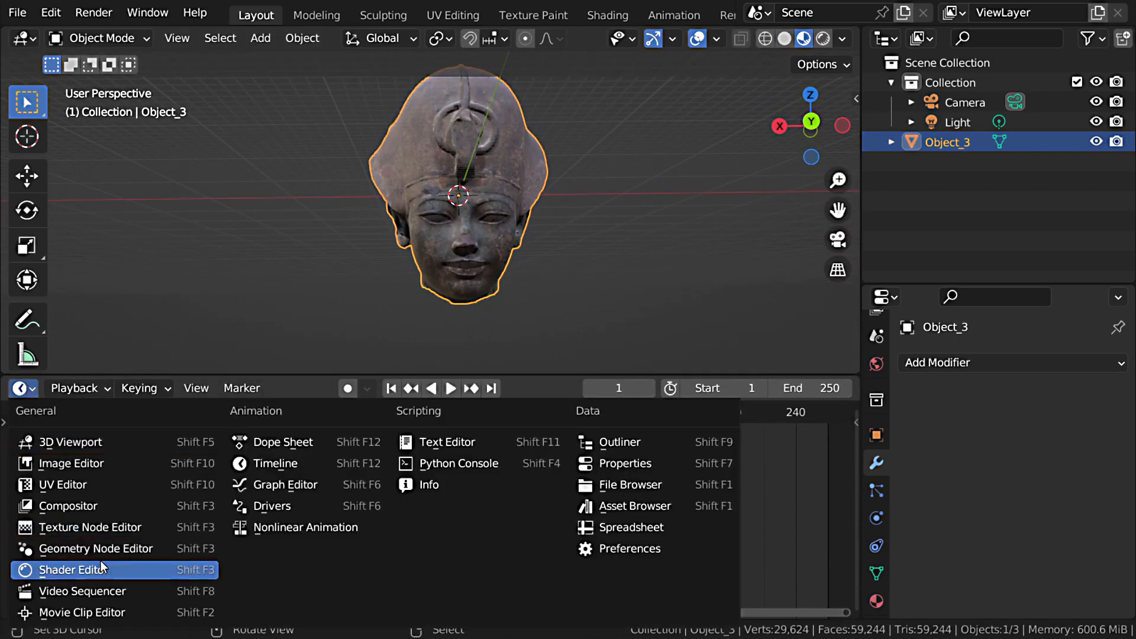
left_click(68, 570)
left_click(876, 559)
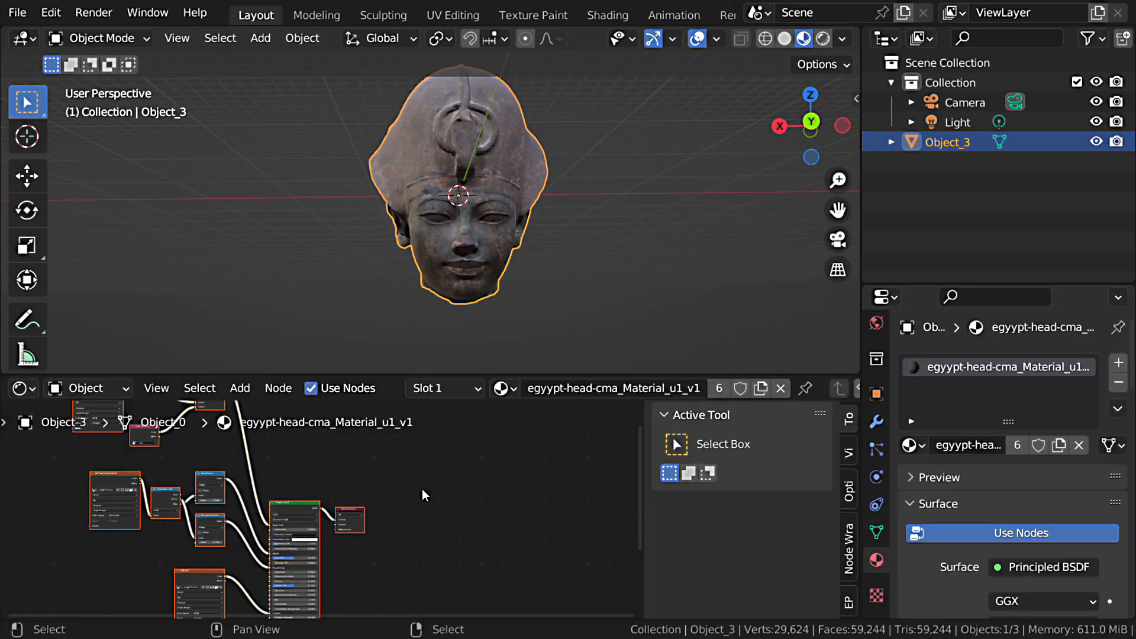
key("ctrl+space")
key("Home")
key("ctrl+space")
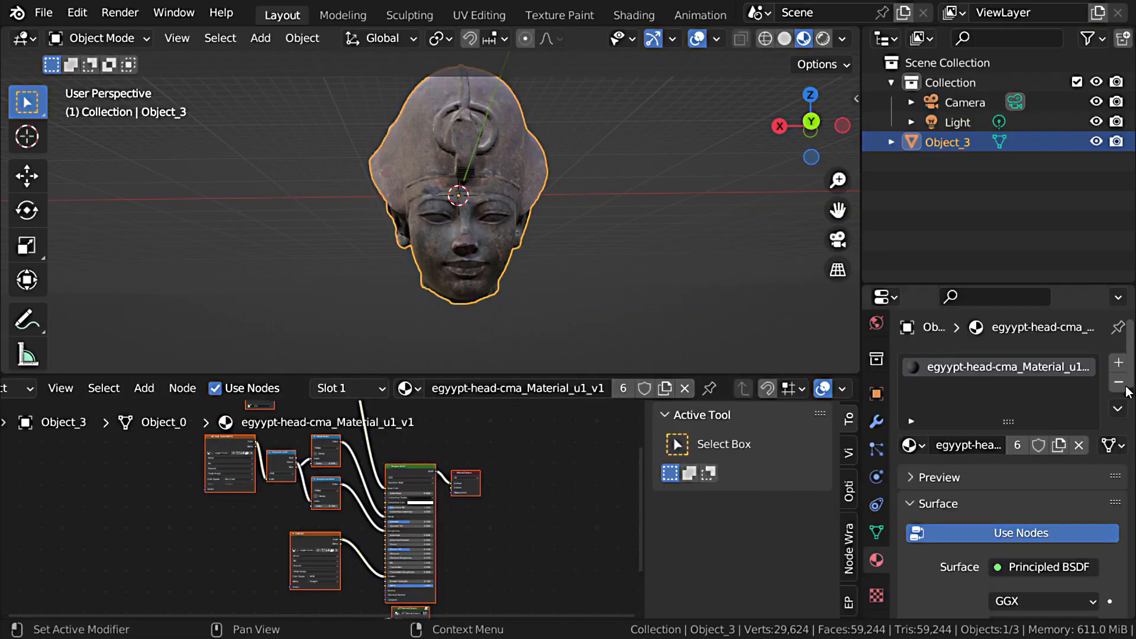
Step: Add an empty second material slot to the head and remove it again
left_click(1119, 363)
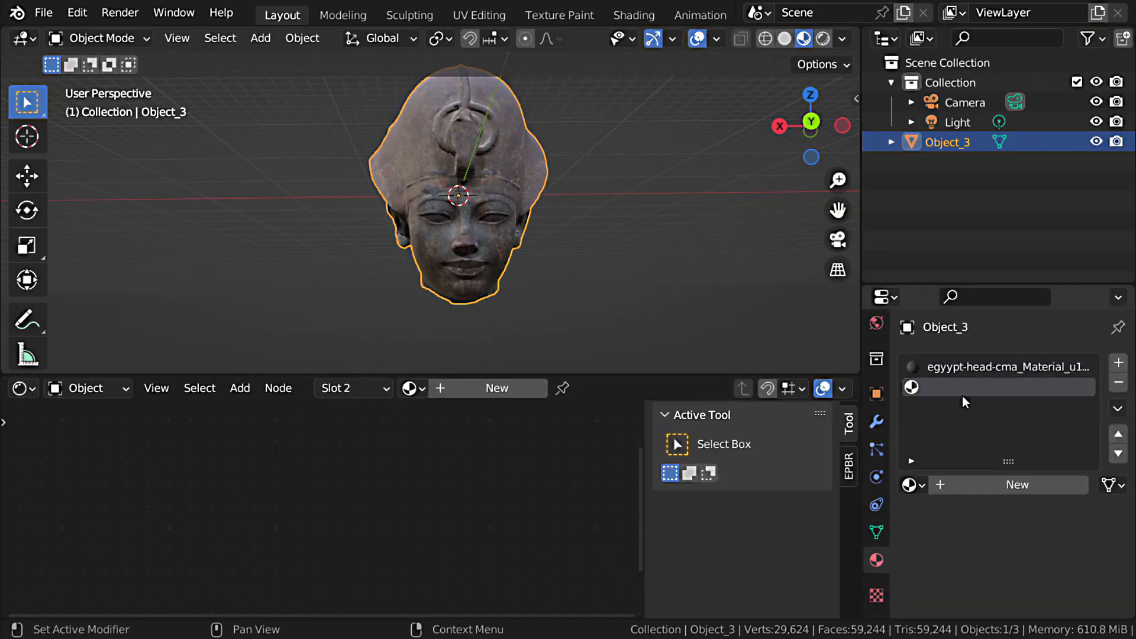
left_click(1119, 382)
Step: Maximize the Shader Editor and choose Concrete 024 from the Concrete category of the EPBR add-on's online assets
key("ctrl+space")
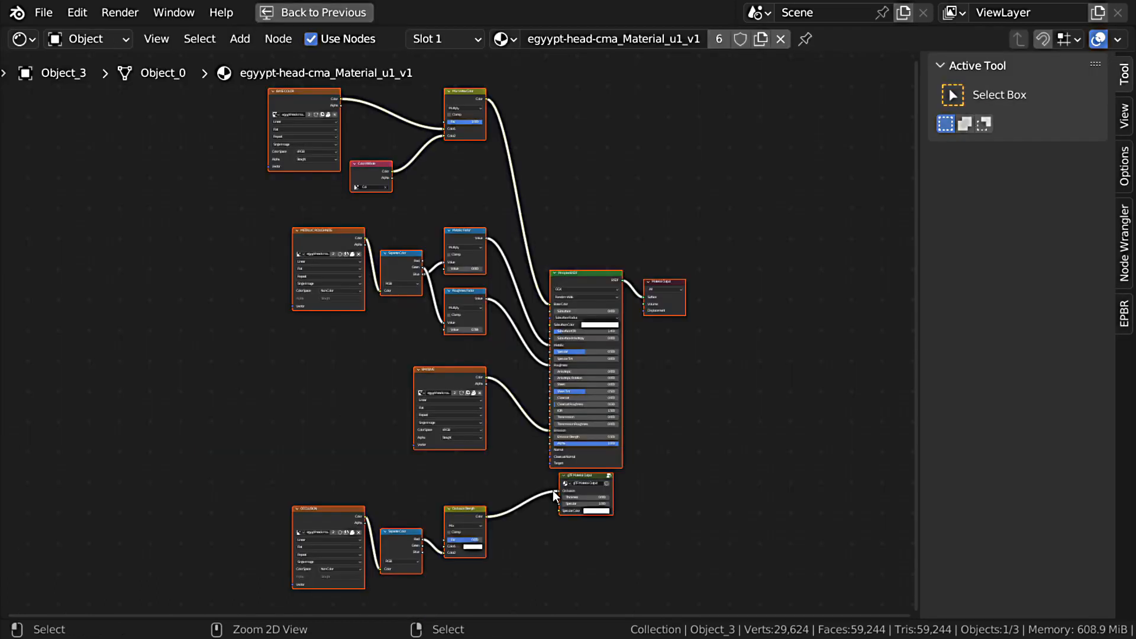
left_click(1124, 313)
left_click(1020, 101)
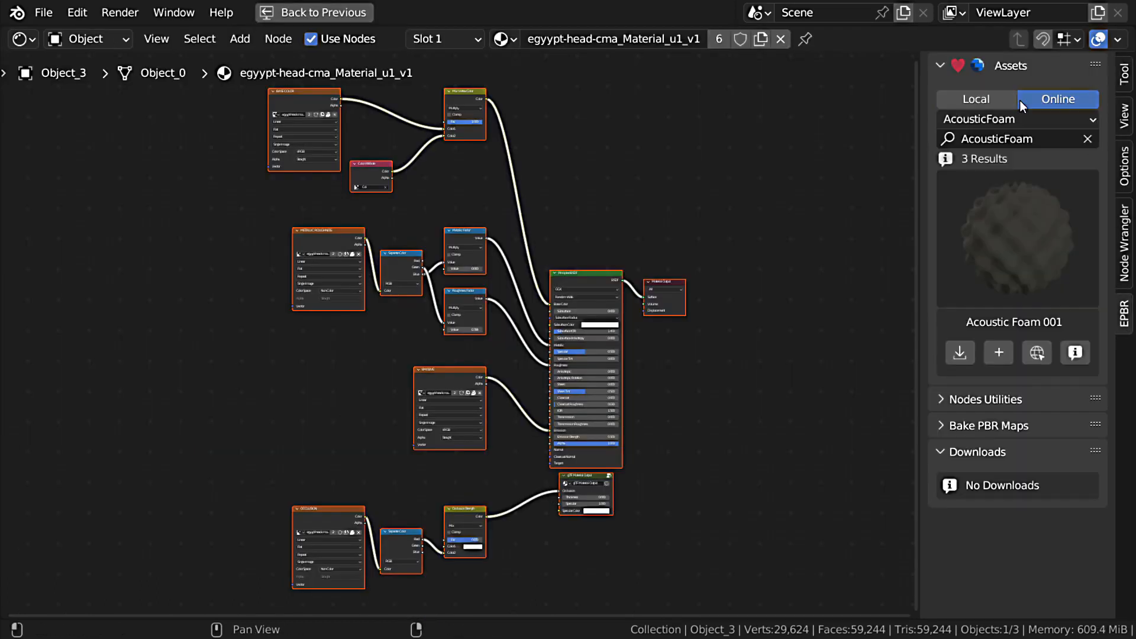
left_click(972, 119)
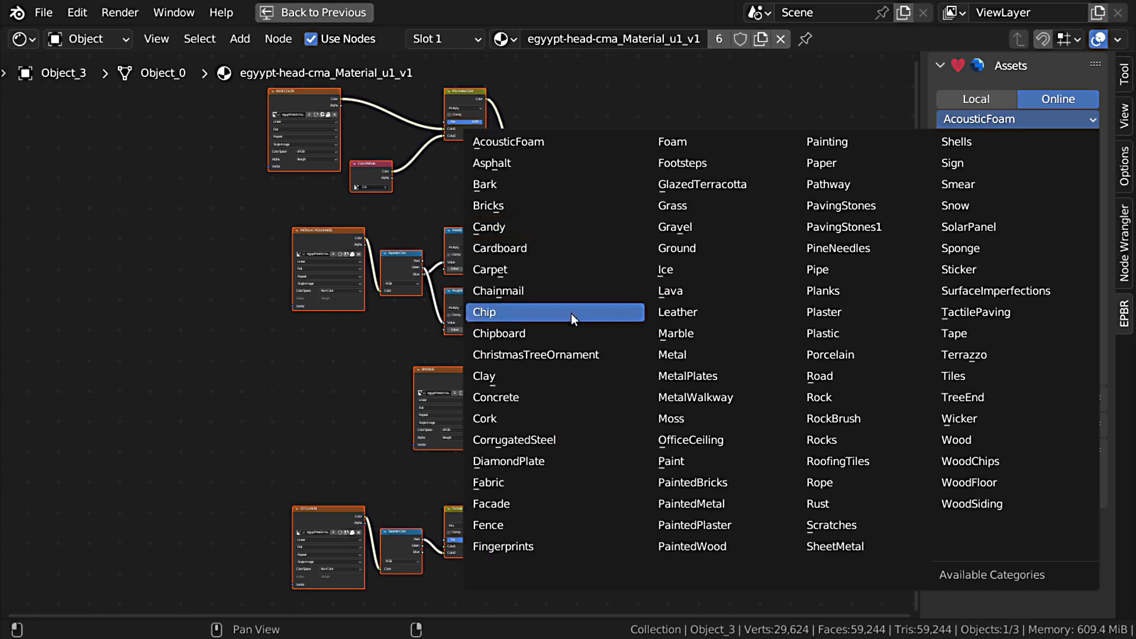
left_click(552, 392)
left_click(1013, 243)
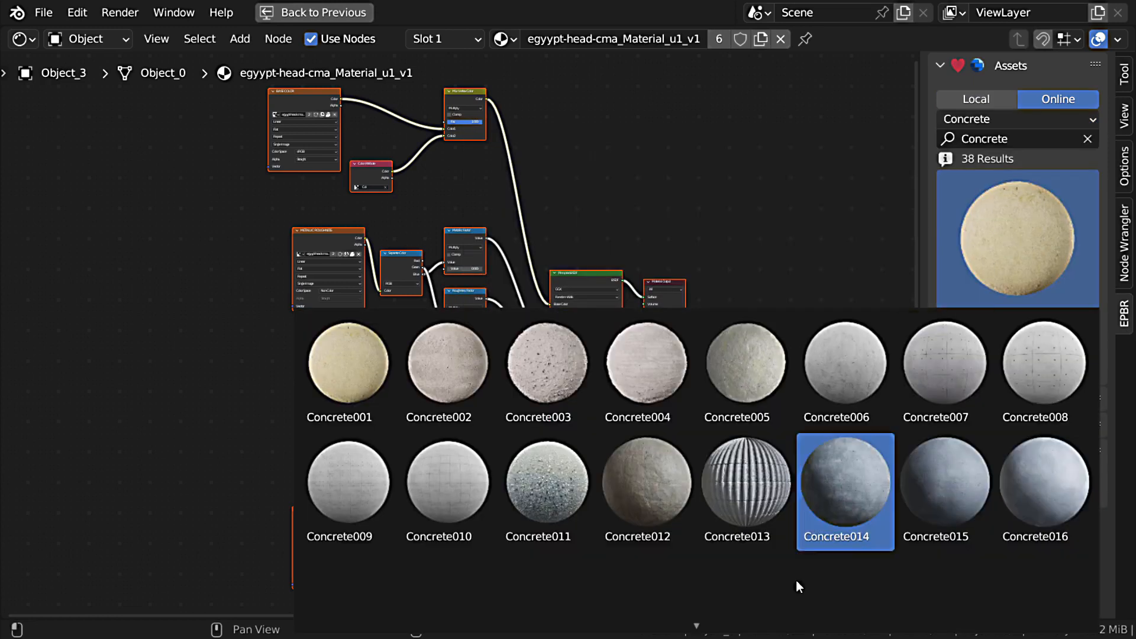
scroll(797, 580, "down", 5)
left_click(1035, 443)
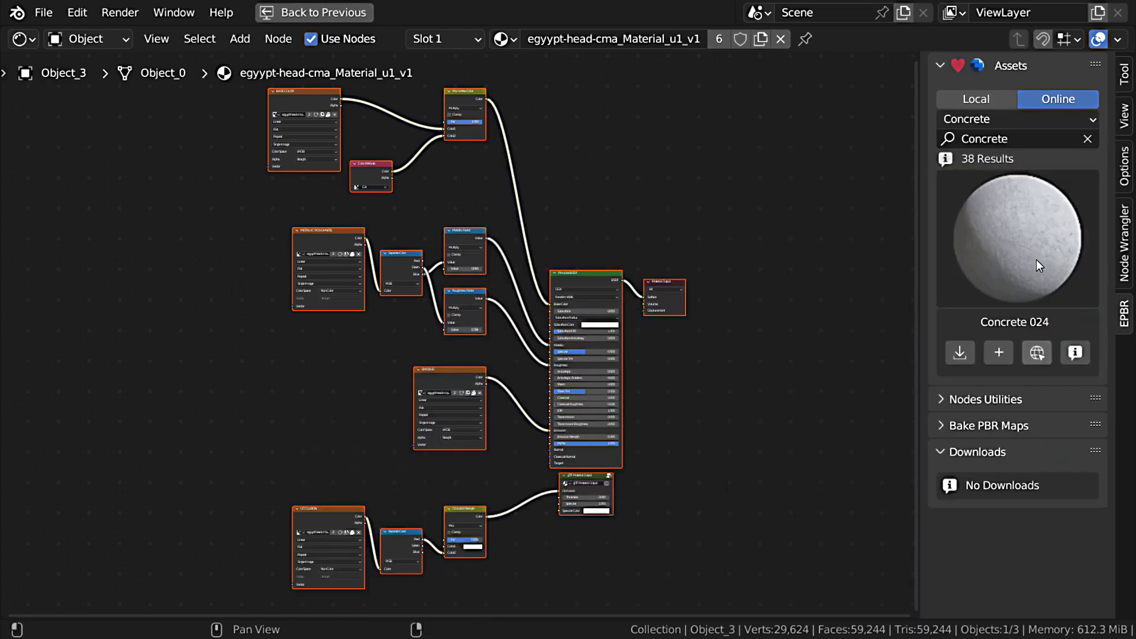
Step: Add Concrete 024 to the head as a 1K-JPG material and select its new material slot
left_click(1000, 354)
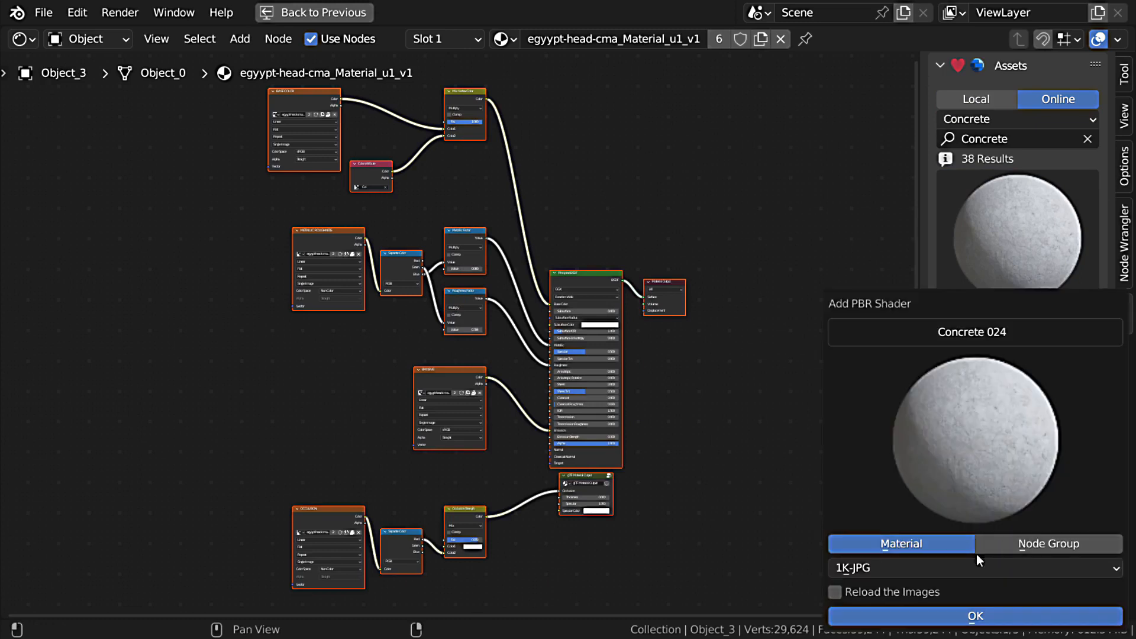
left_click(976, 615)
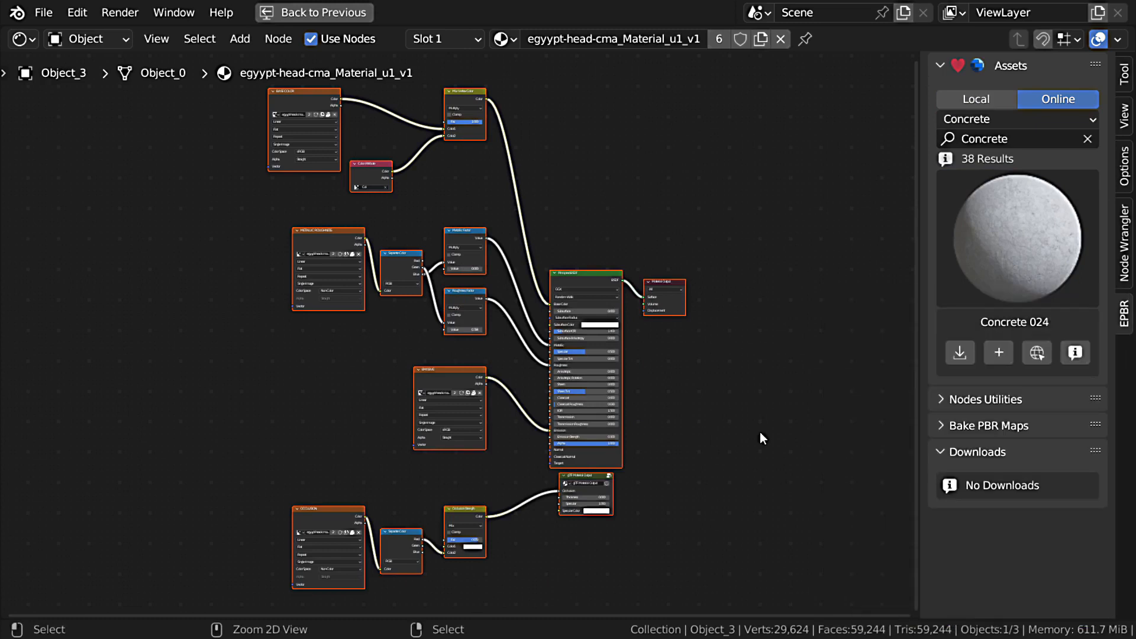
key("ctrl+space")
left_click(951, 388)
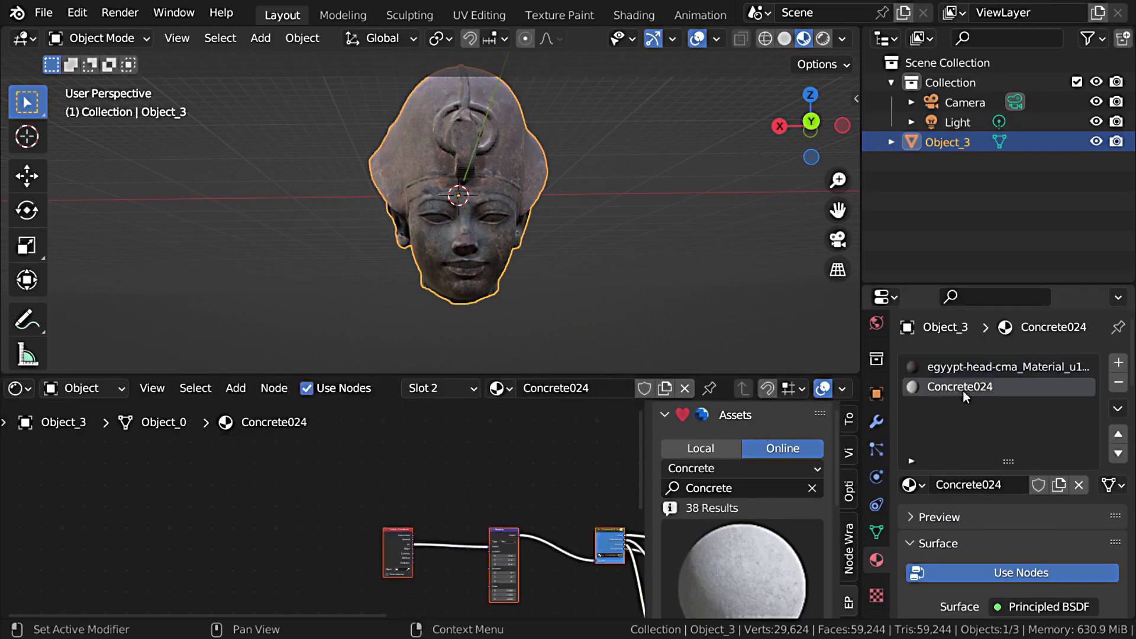
Step: Disconnect the displacement link from the Material Output node in the Concrete024 material
key("ctrl+space")
middle_click_drag(621, 482, 216, 398)
scroll(642, 361, "up", 3)
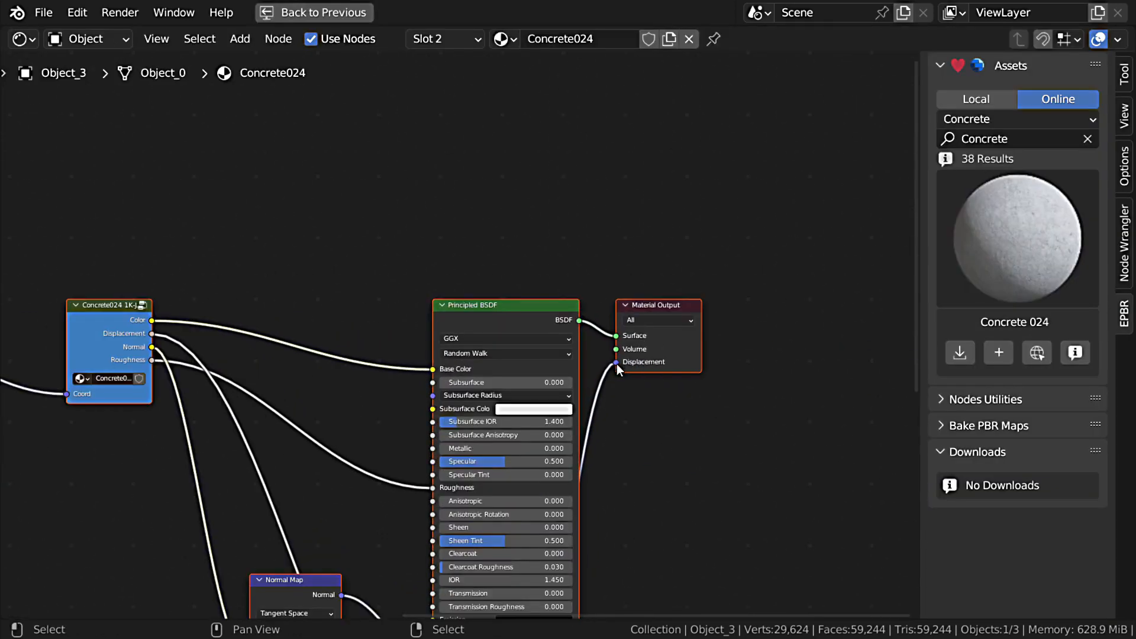
left_click_drag(617, 364, 641, 432)
scroll(641, 432, "down", 1)
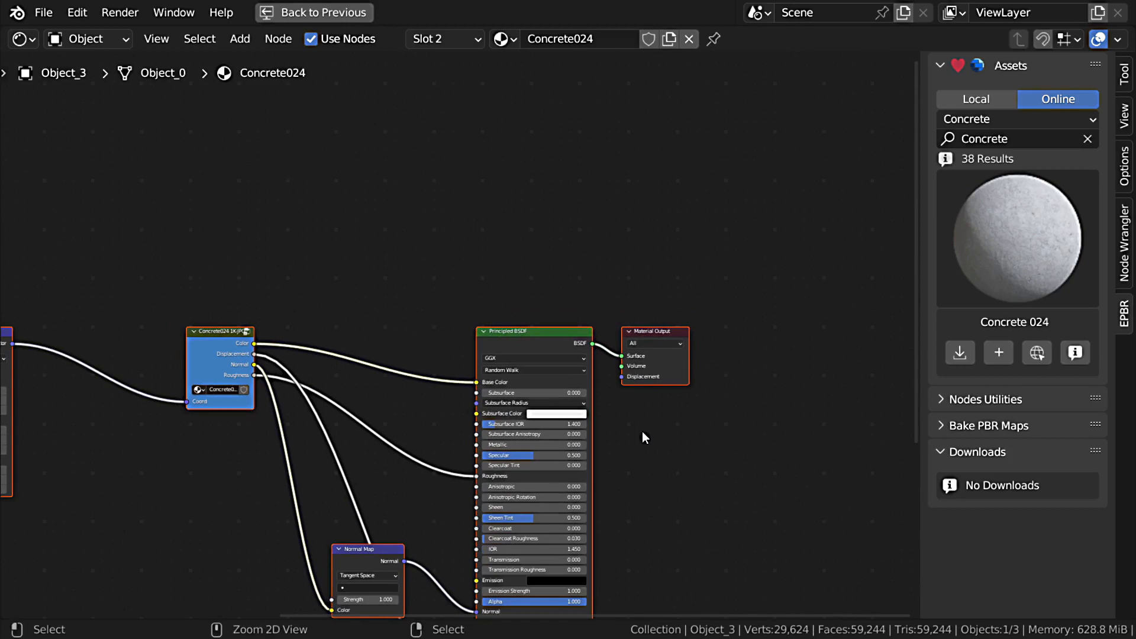
Step: Restore the full layout, maximize the 3D viewport and display the head's transform values
key("ctrl+space")
middle_click_drag(598, 320, 549, 244)
key("ctrl+space")
middle_click_drag(794, 294, 679, 259)
left_click(1127, 96)
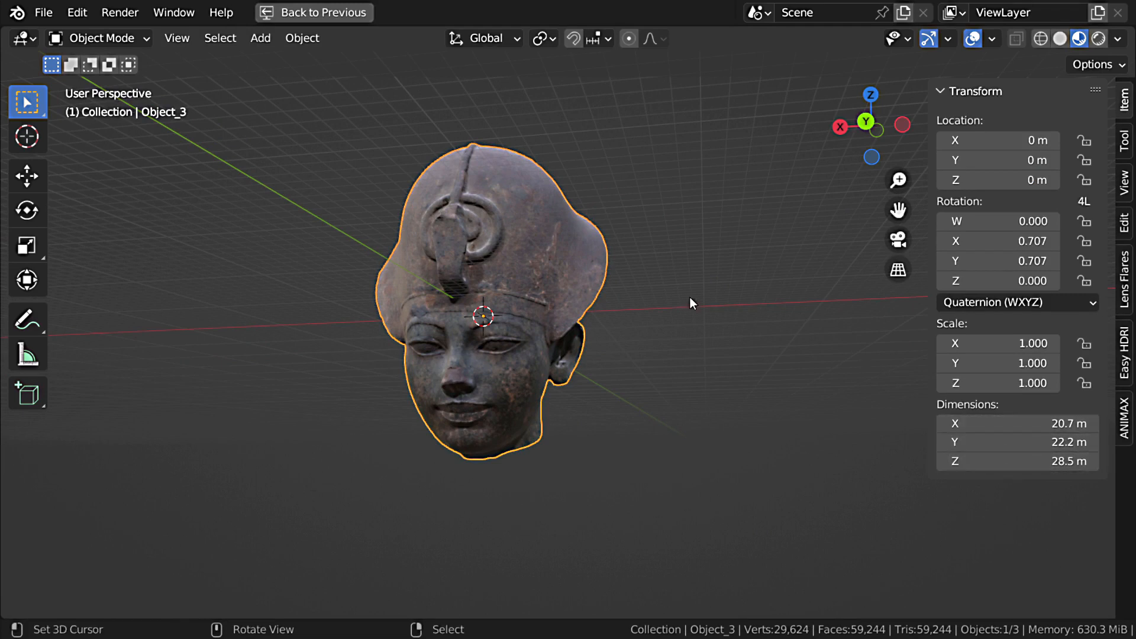
Step: Scale the head down uniformly to about 0.054, making it about 1.54 m tall
middle_click_drag(663, 327, 687, 339)
key("s")
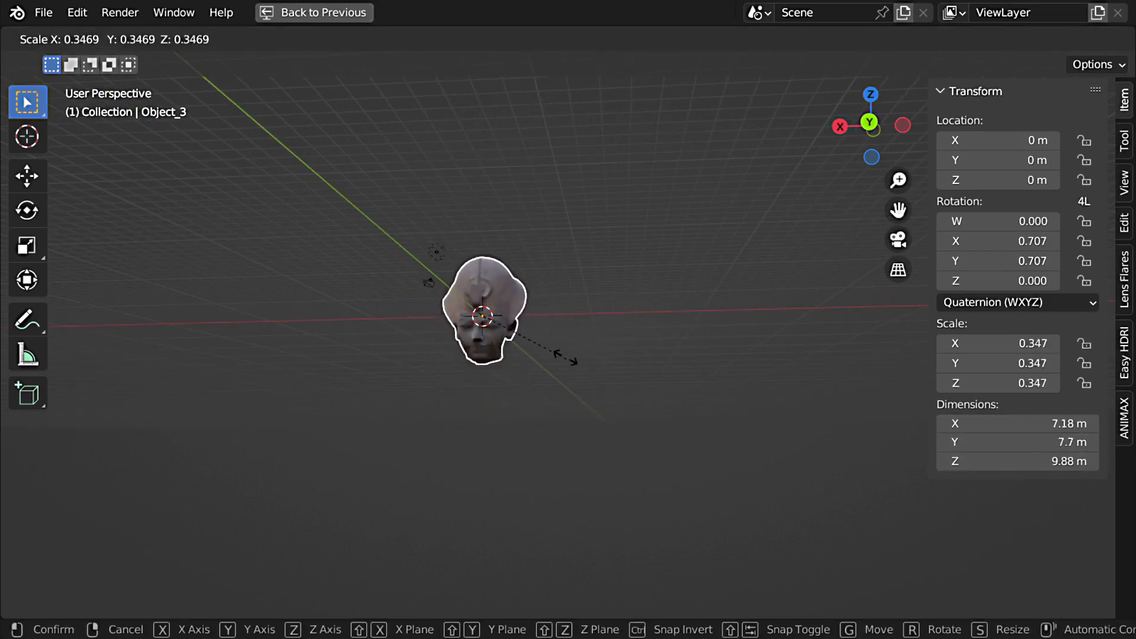
left_click(509, 332)
middle_click_drag(509, 332, 539, 355, "shift")
middle_click_drag(539, 356, 554, 263)
key("s")
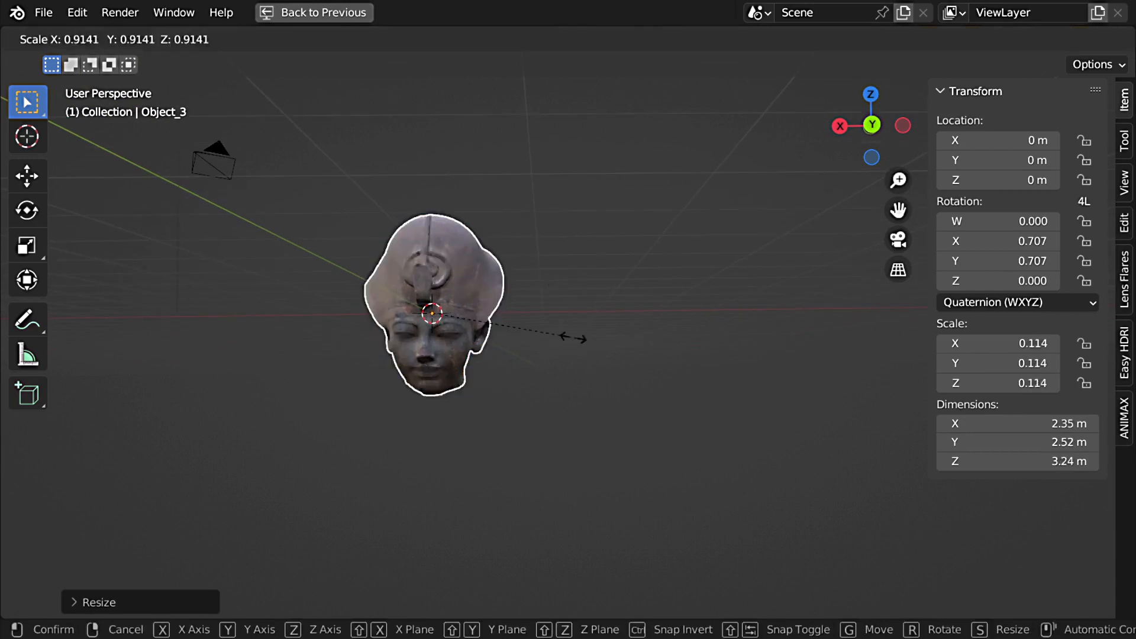
left_click(501, 327)
middle_click_drag(486, 318, 565, 399, "shift")
scroll(565, 398, "up", 8)
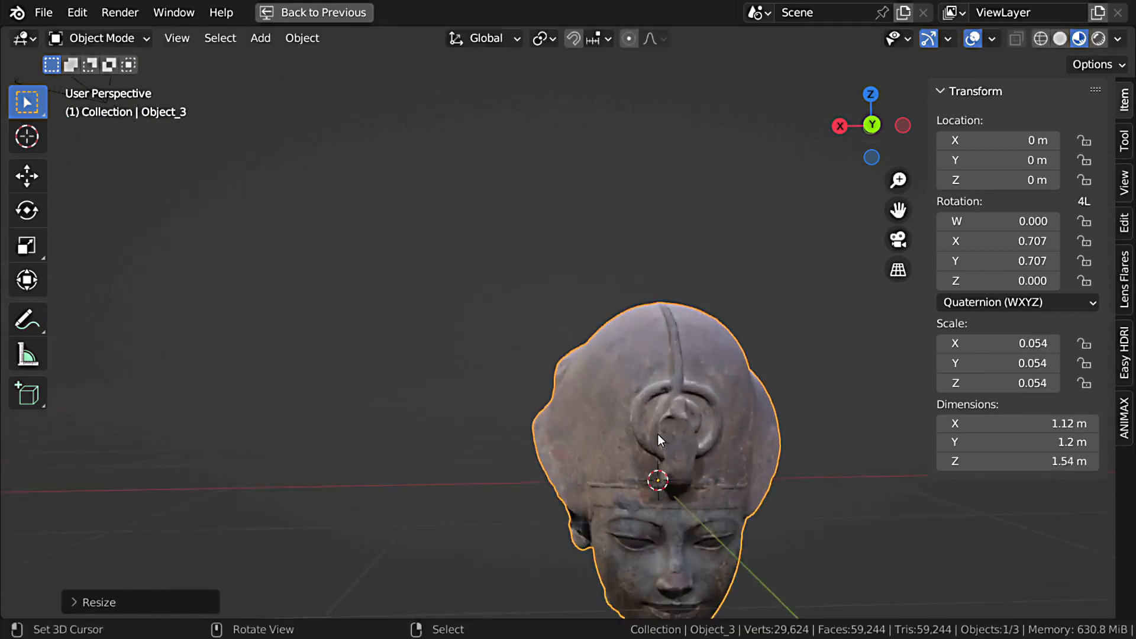
middle_click_drag(658, 435, 631, 418, "shift")
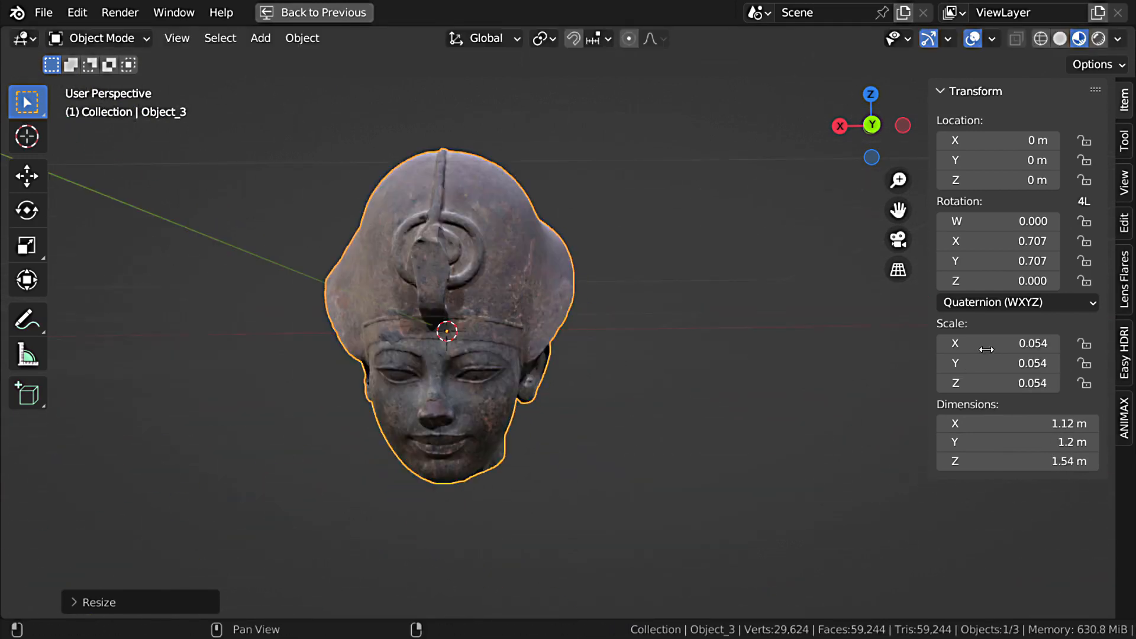
Step: Switch the head's rotation mode to XYZ Euler and apply all of its transforms
left_click(981, 303)
left_click(984, 348)
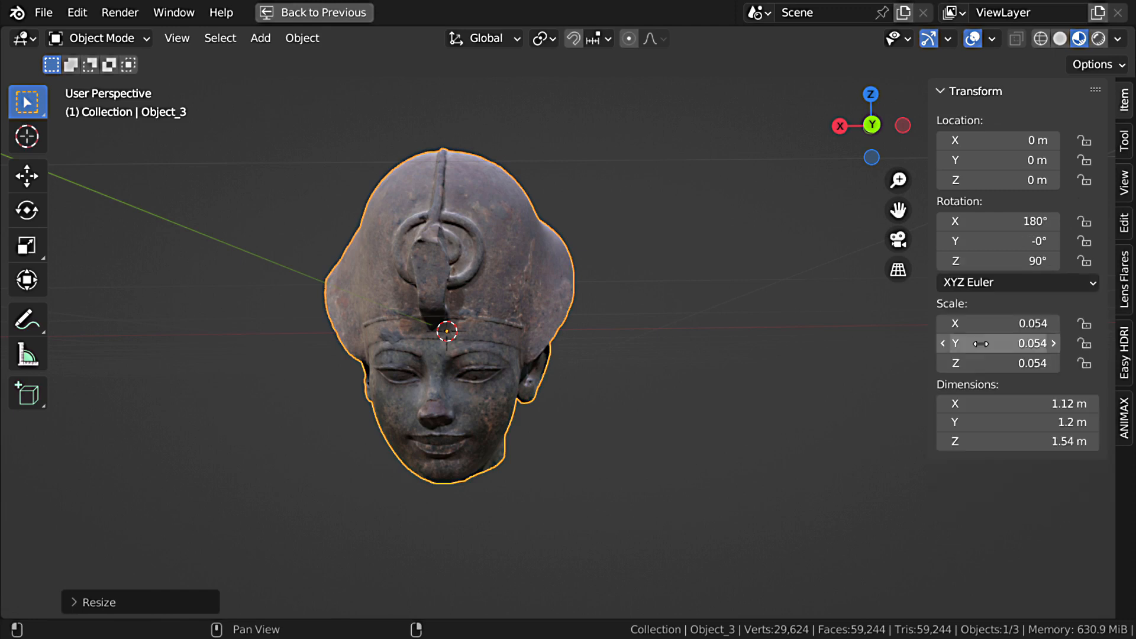
key("ctrl+a")
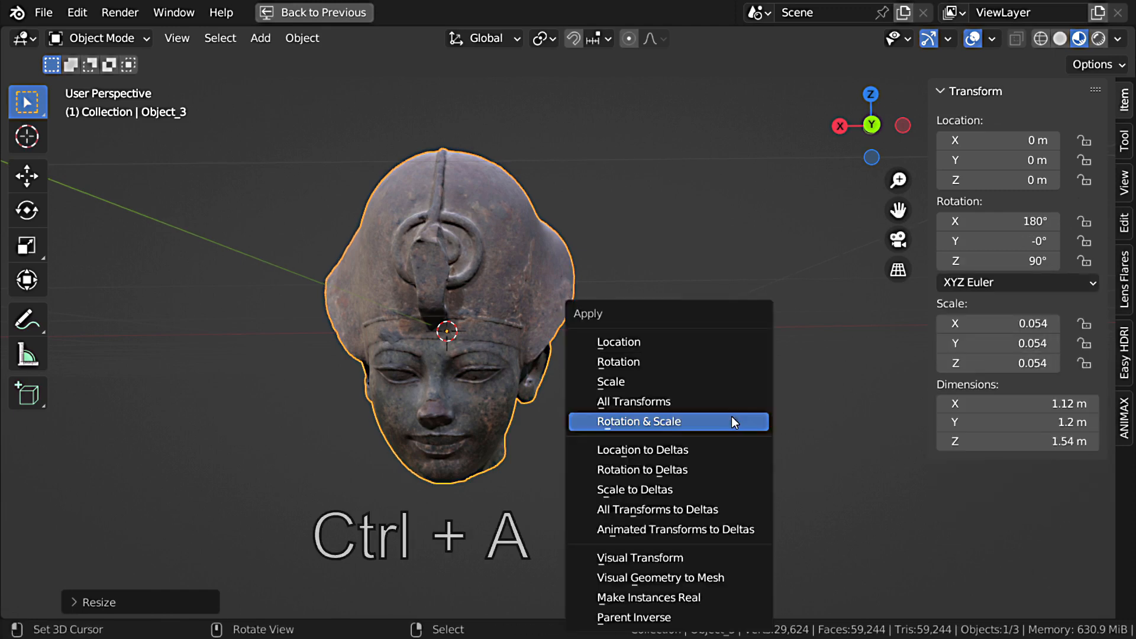
left_click(666, 406)
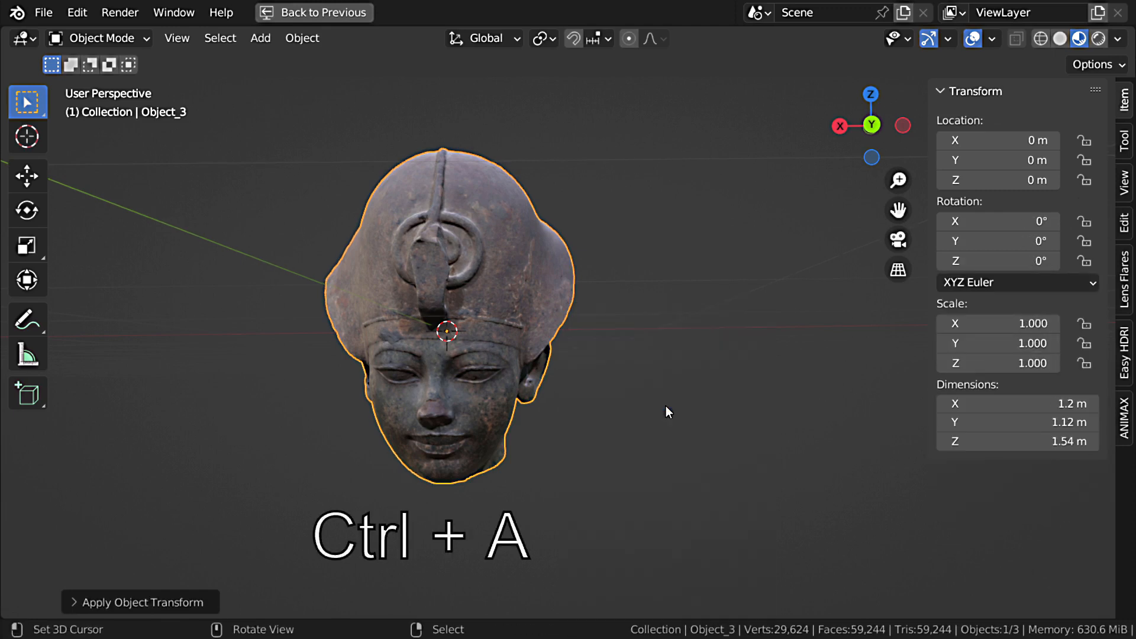
middle_click_drag(666, 406, 705, 325)
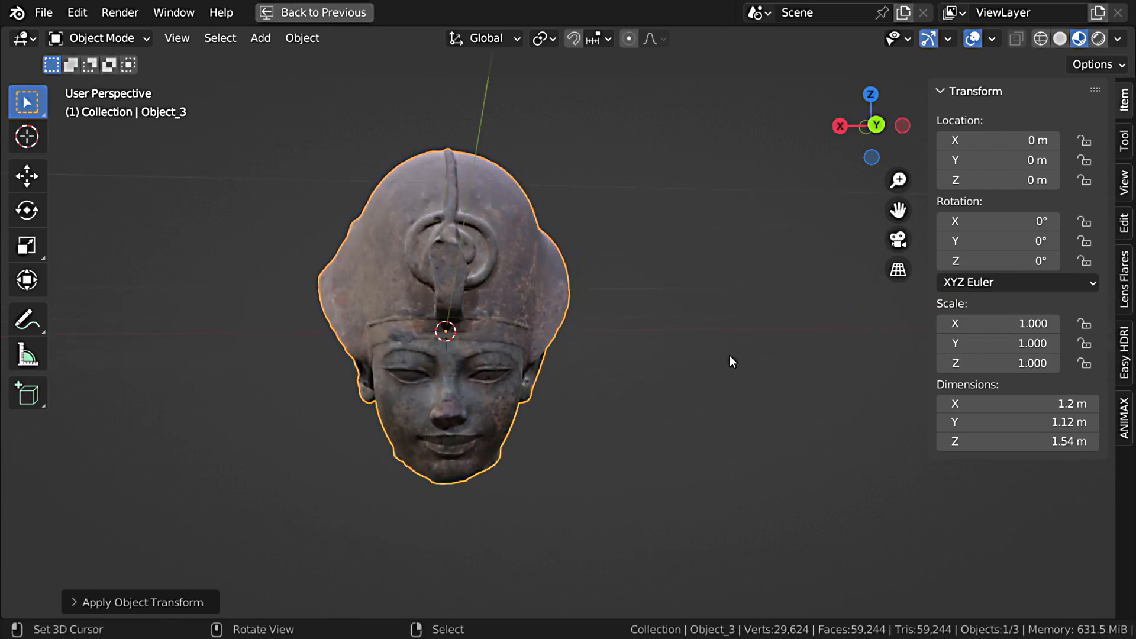
Step: Switch the ANIMAX add-on to Fracture mode, widen its sidebar and assign the head as the mesh slicing input
left_click(1124, 417)
left_click(1020, 123)
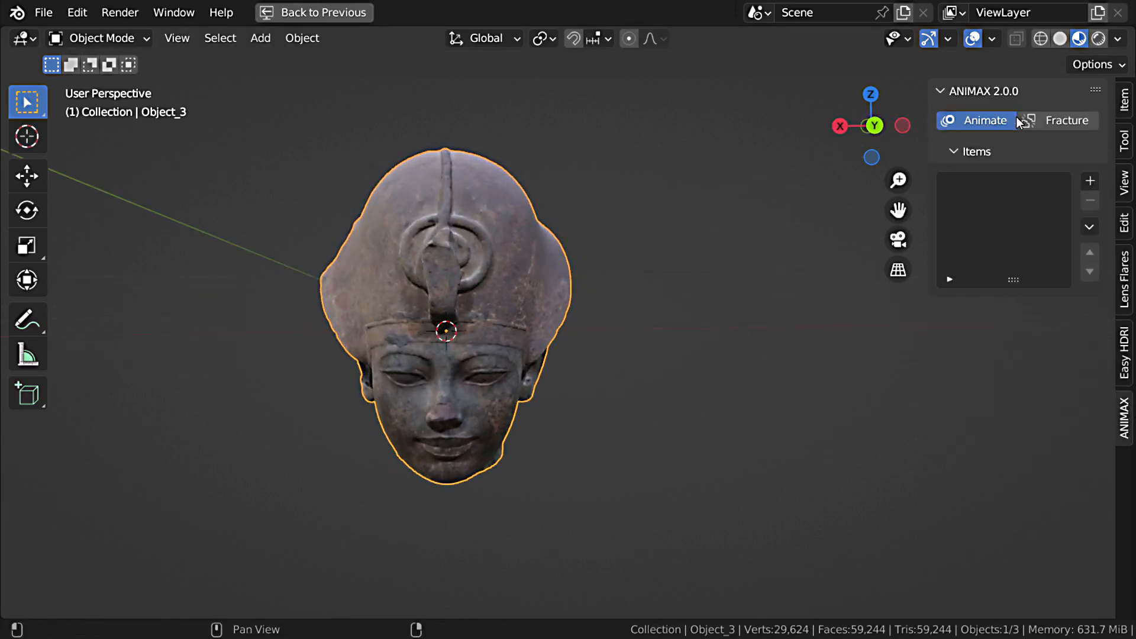
left_click_drag(926, 140, 833, 141)
middle_click_drag(929, 178, 932, 148, "ctrl")
left_click(1010, 132)
left_click(934, 164)
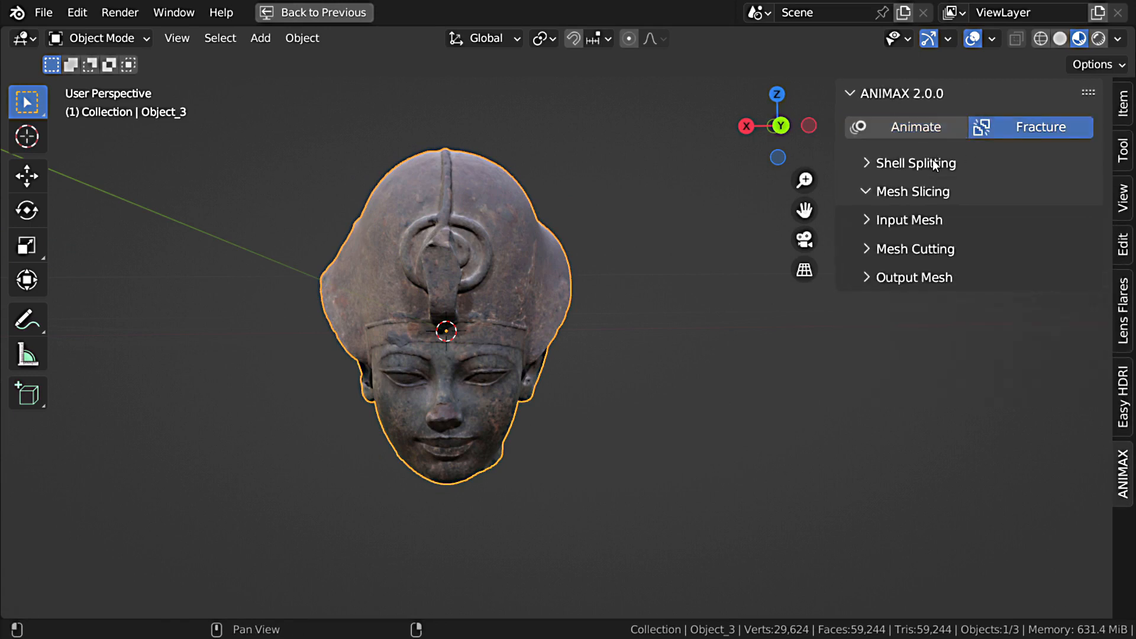
left_click(926, 220)
left_click(1076, 259)
left_click(564, 275)
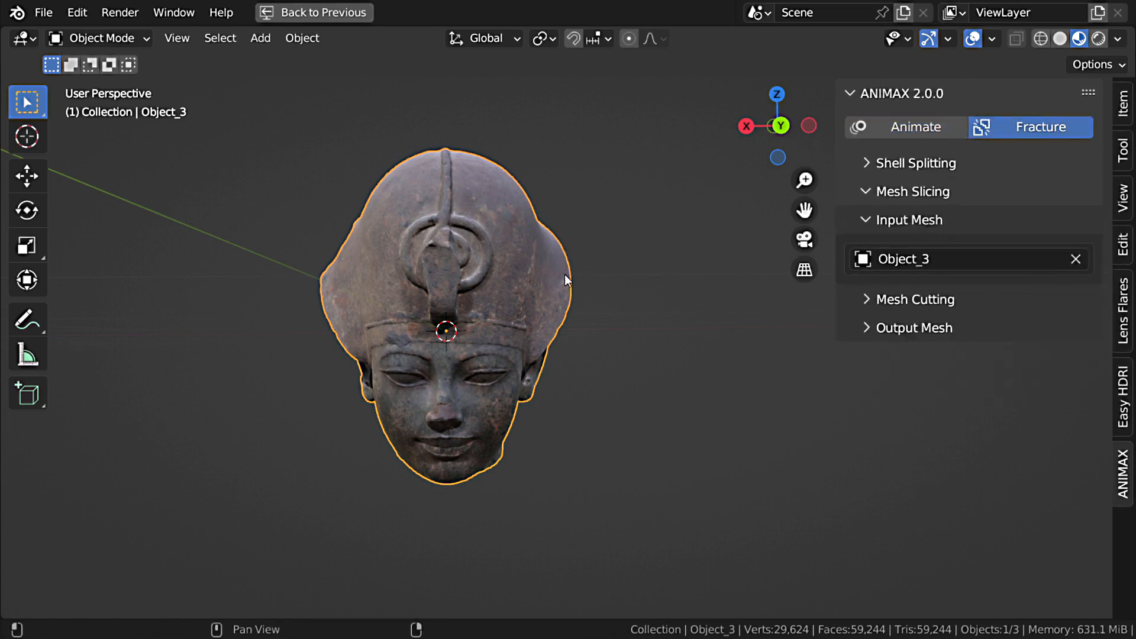
Step: Load the Random_XYZ preset in the mesh cutting settings and execute the slicing on the head
left_click(867, 220)
left_click(868, 250)
left_click(906, 313)
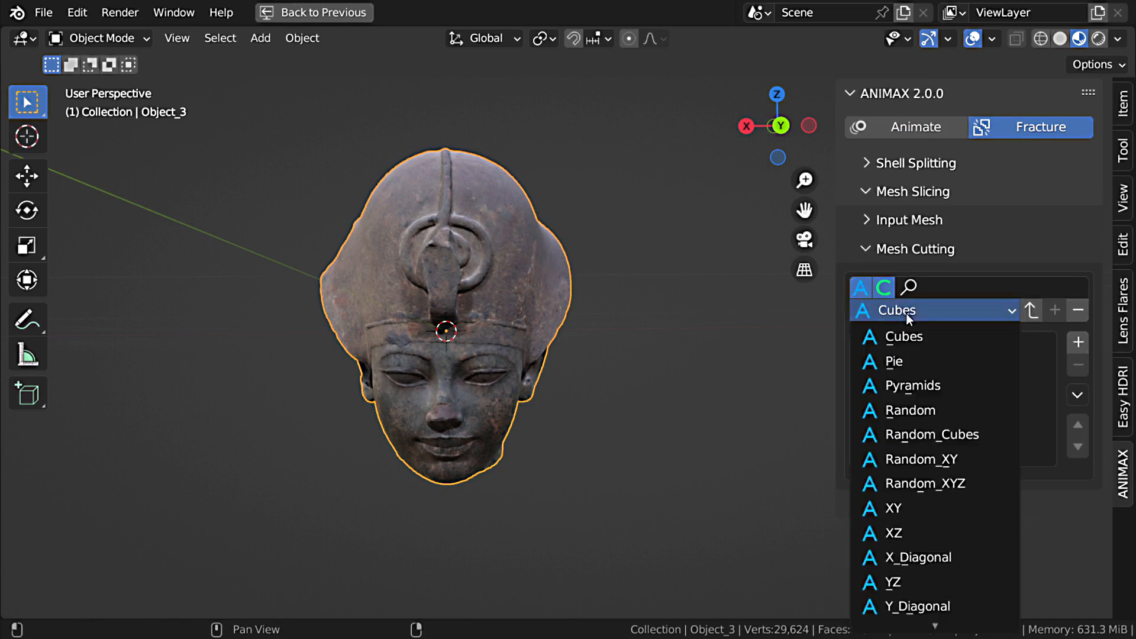
left_click(941, 483)
left_click(1032, 310)
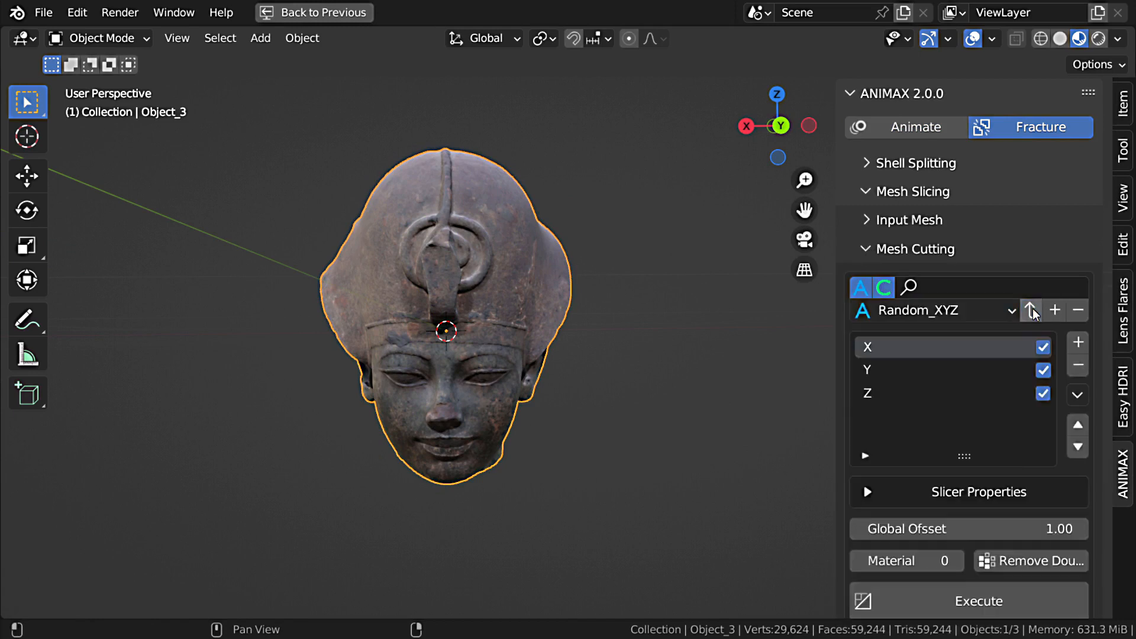
scroll(993, 443, "down", 2)
left_click(956, 559)
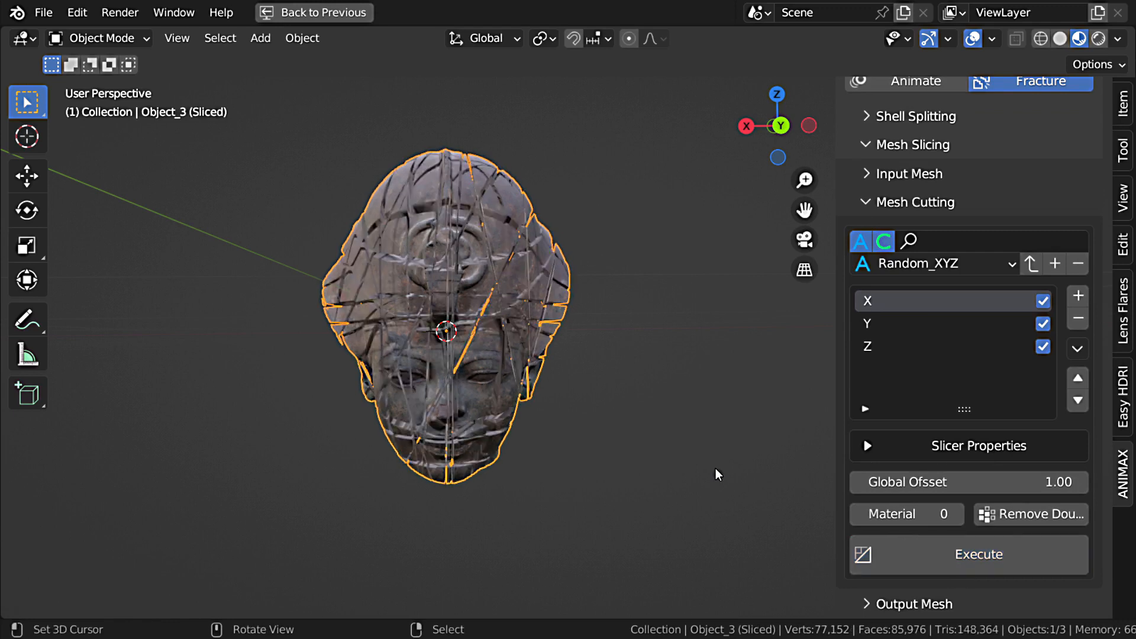
middle_click_drag(698, 386, 565, 386)
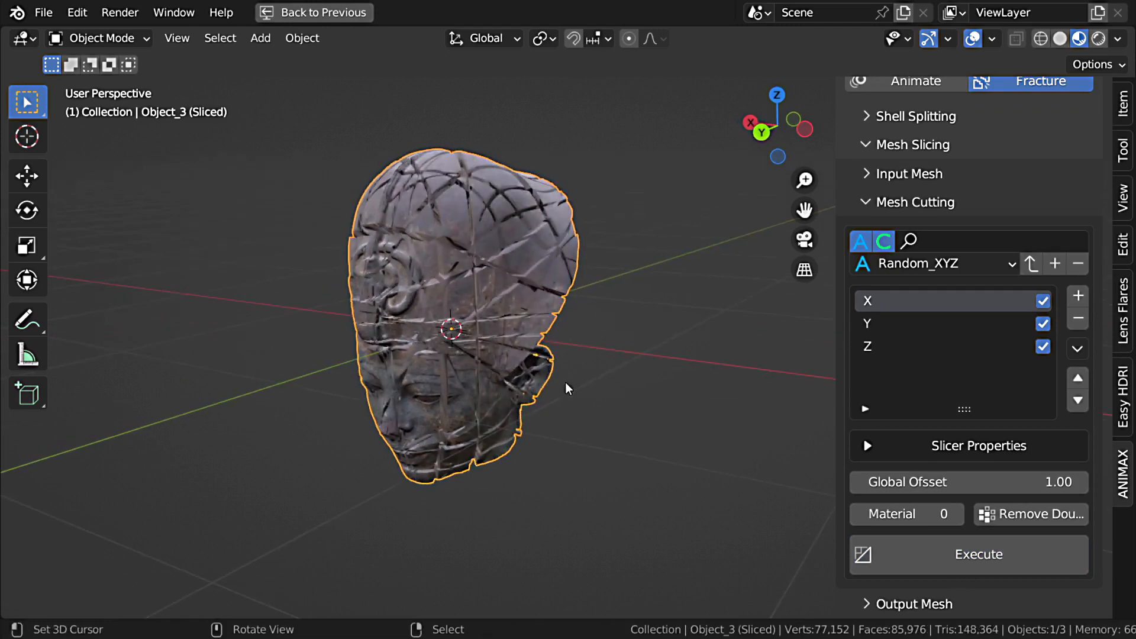
Step: Expand the output mesh settings and check how many shards the sliced head contains
left_click(891, 605)
scroll(905, 580, "down", 5)
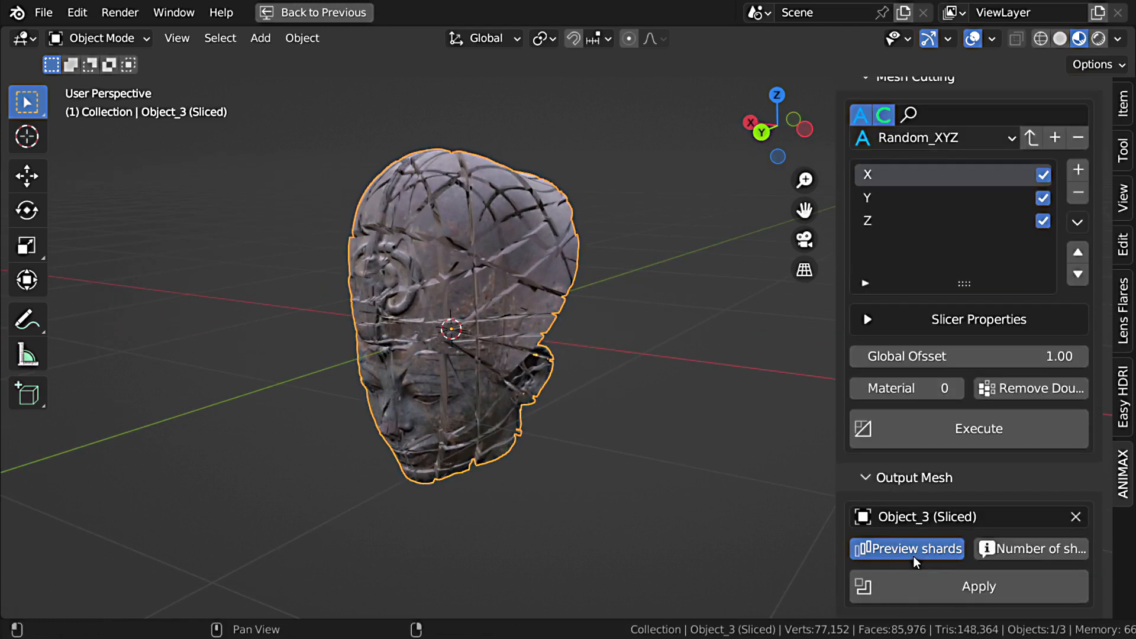
left_click(1043, 553)
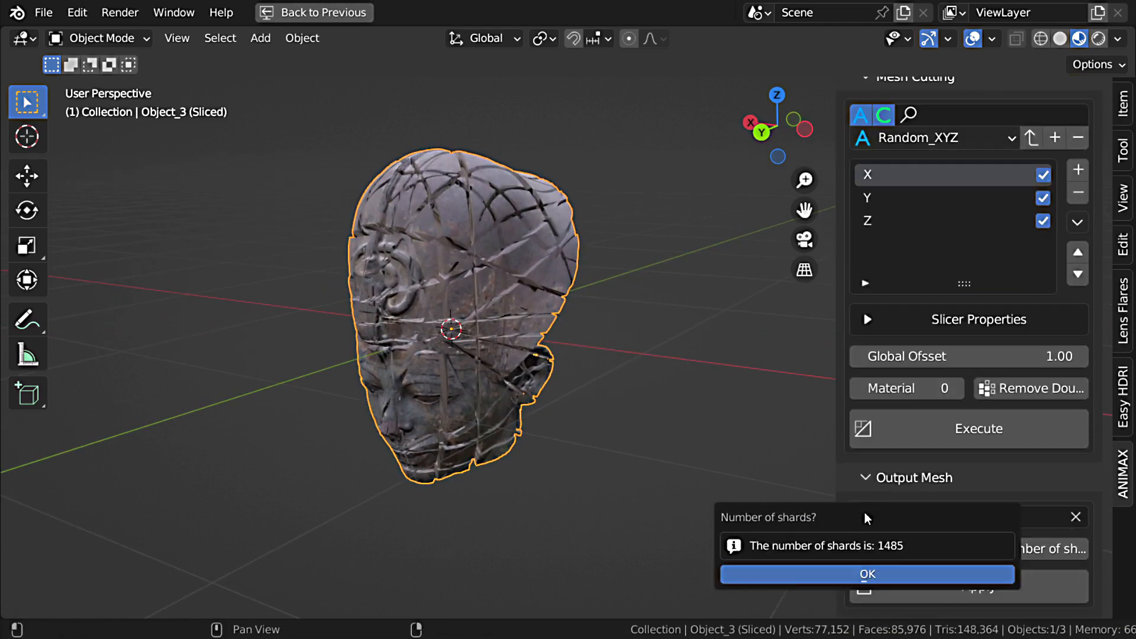
left_click(780, 399)
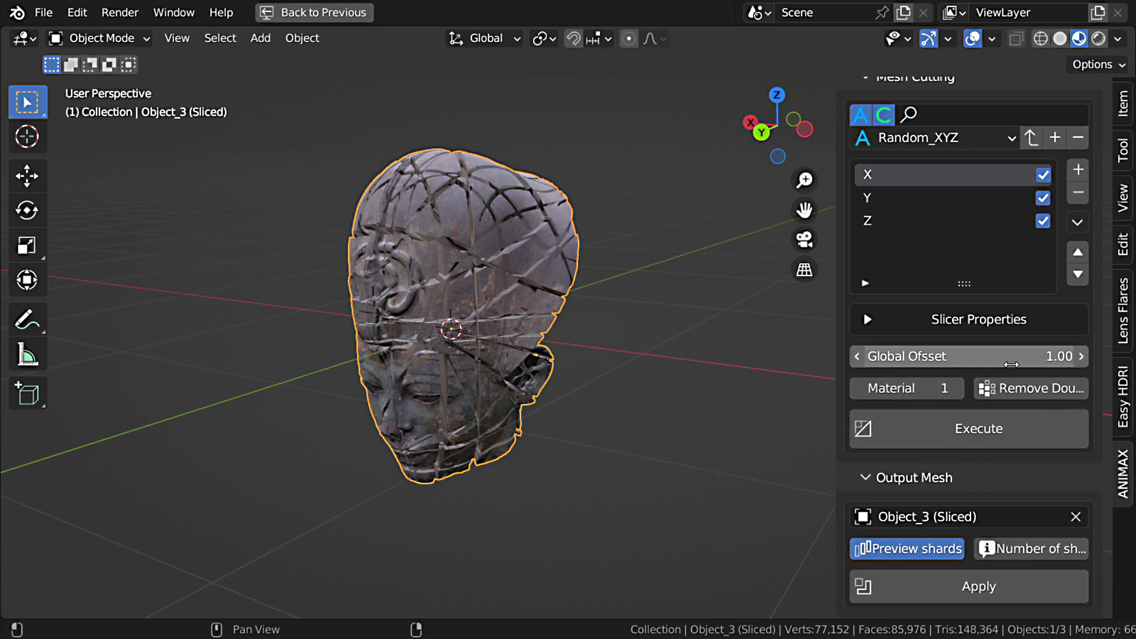
Step: Set the cut material index to 1 and the global offset to 1.35, and execute the slicing again
left_click(1012, 362)
type("1.")
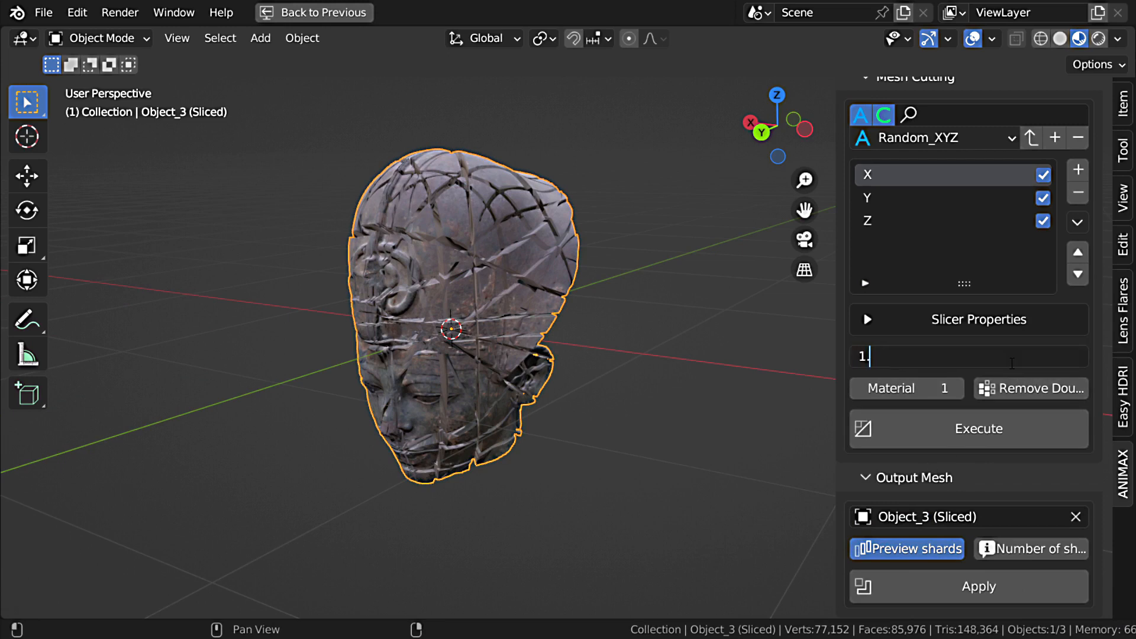
type("35")
key("Return")
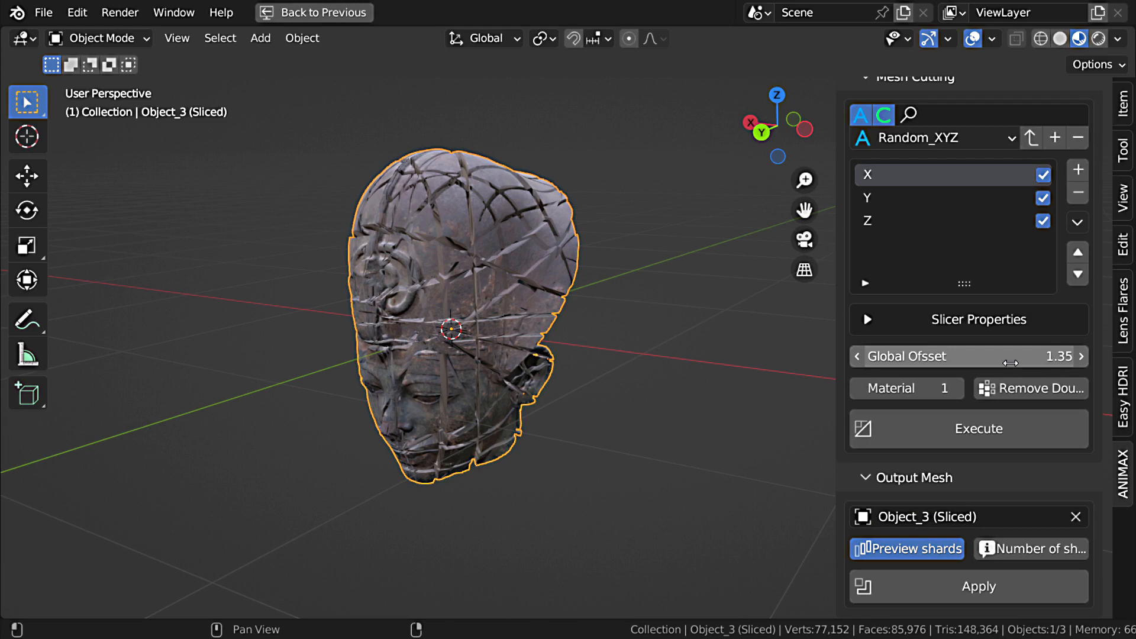
left_click(1004, 438)
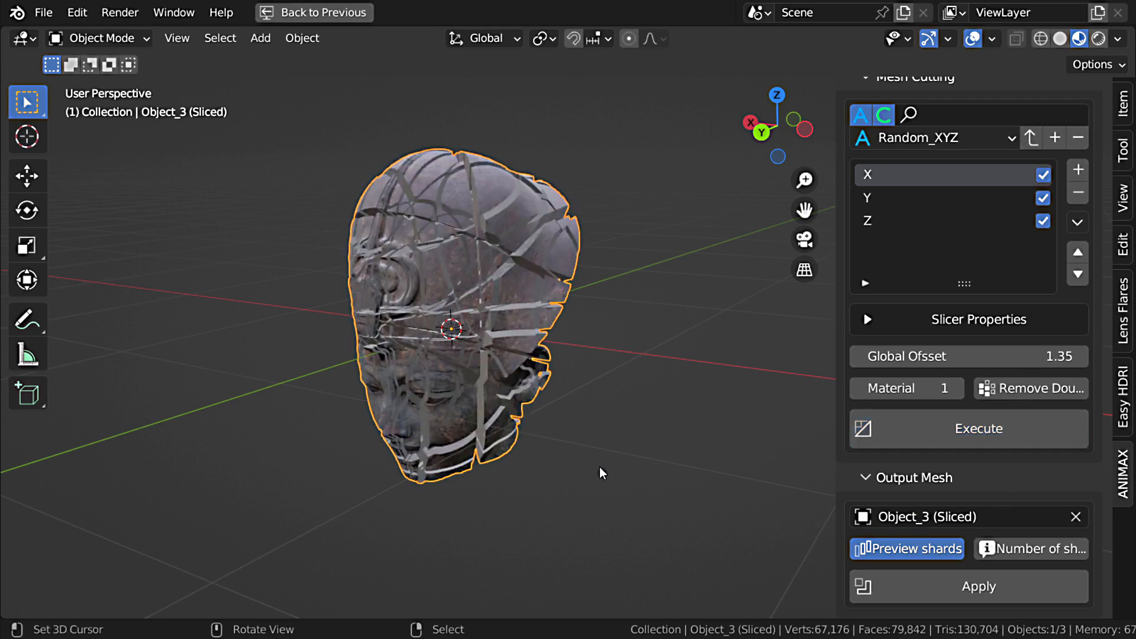
Step: Inspect the new slice gaps and inner faces on the head up close and check the number of shards
middle_click_drag(599, 473, 562, 370)
scroll(568, 361, "up", 5)
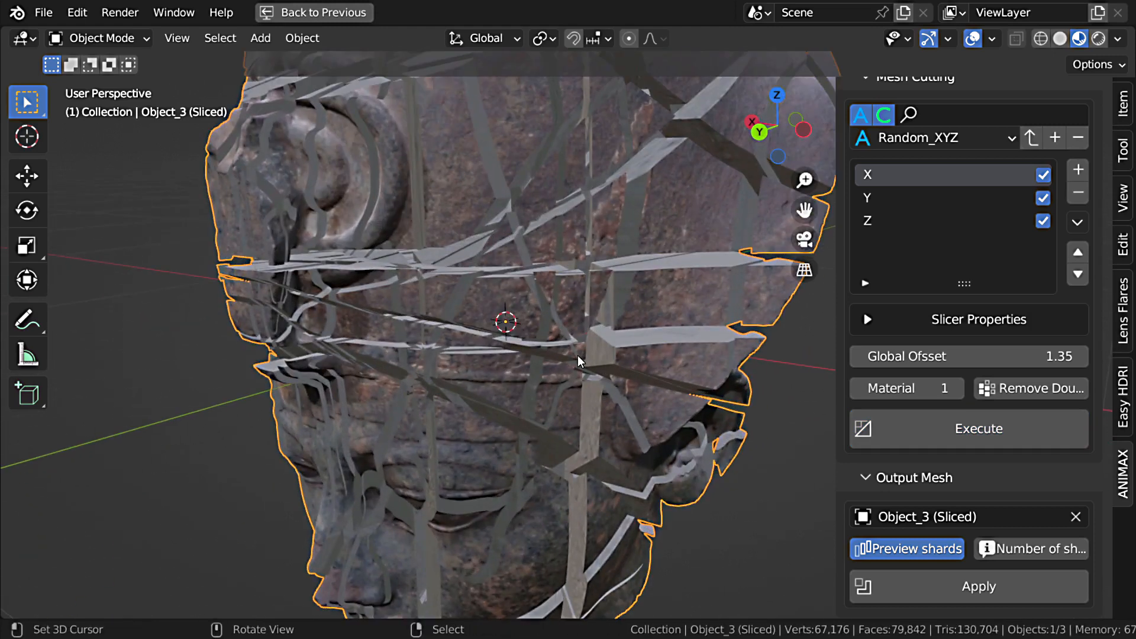
left_click(998, 550)
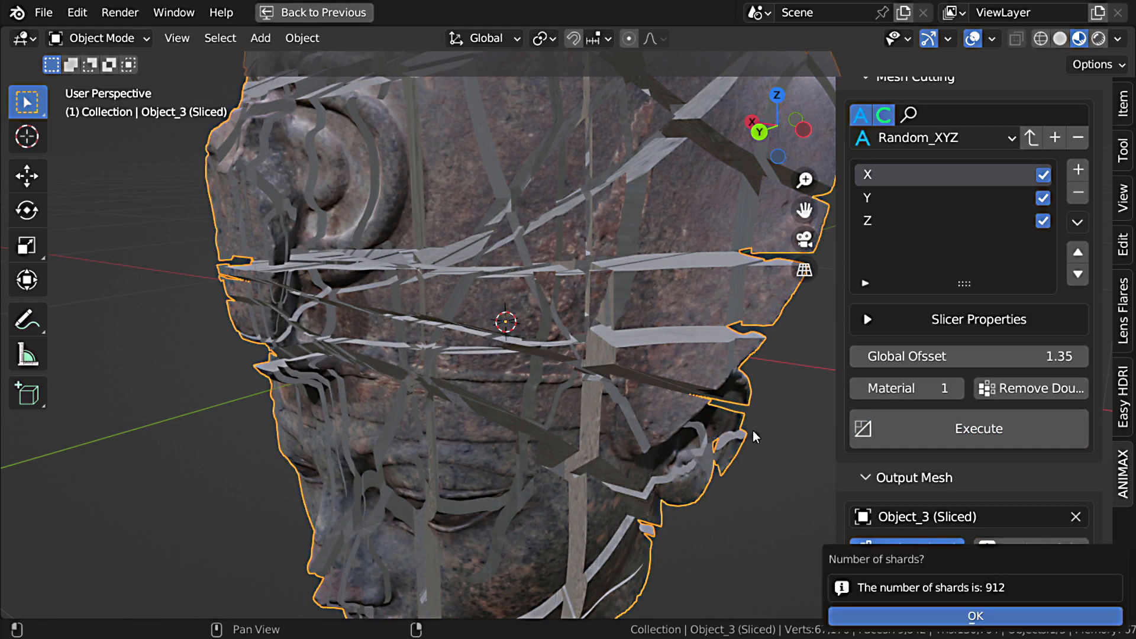
middle_click_drag(759, 425, 606, 354)
scroll(587, 309, "up", 5)
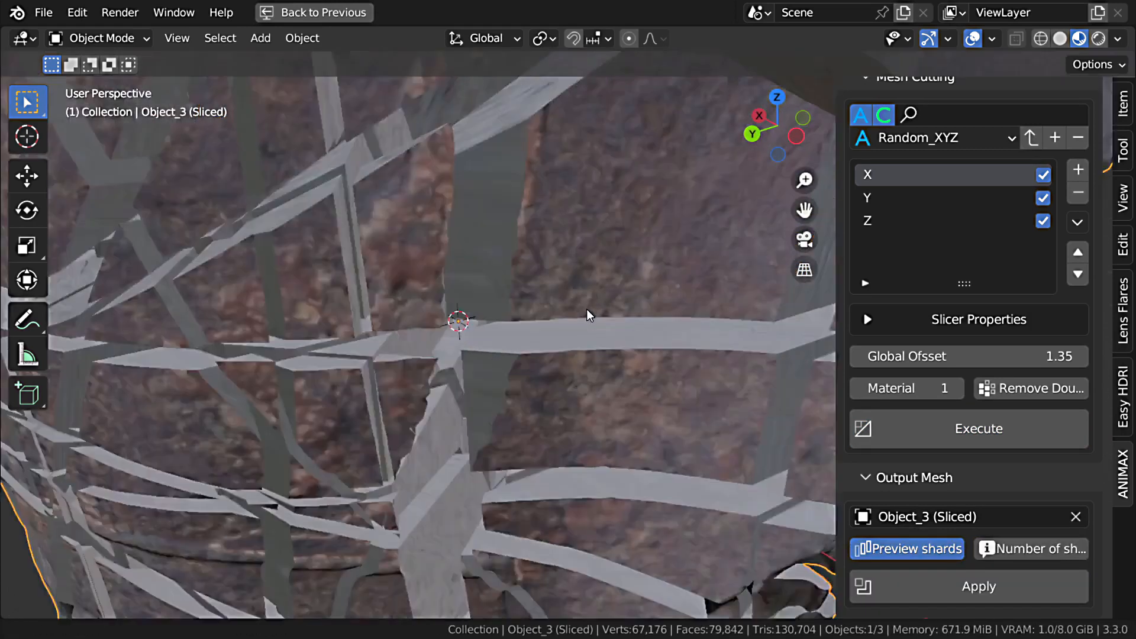
scroll(587, 309, "up", 1)
middle_click_drag(589, 298, 594, 305)
scroll(617, 344, "down", 15)
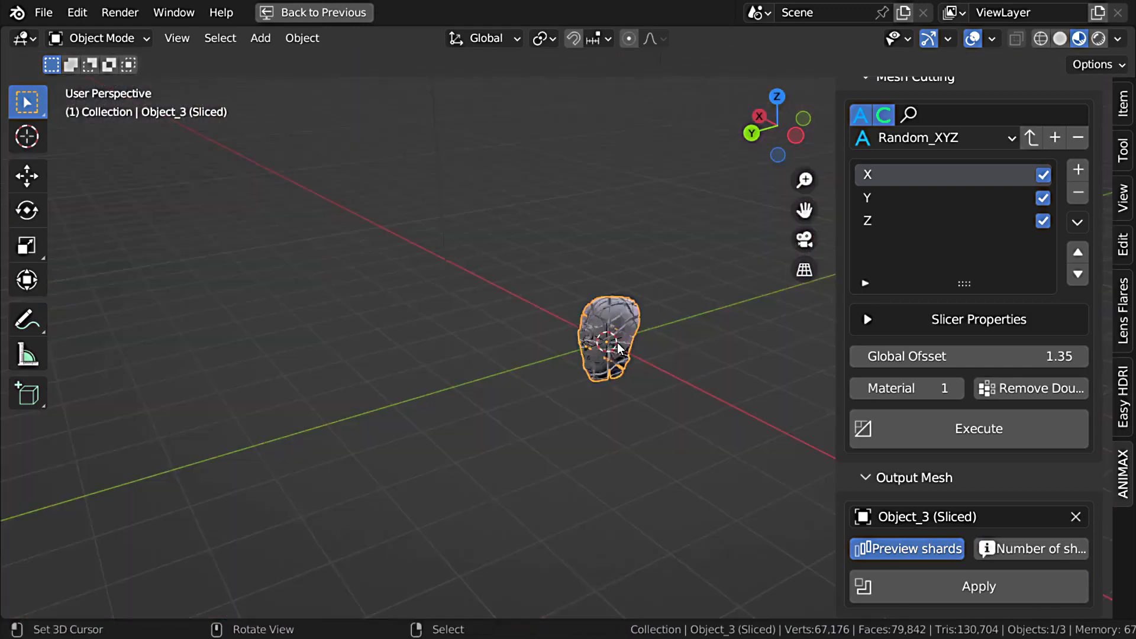
scroll(618, 341, "up", 12)
middle_click_drag(620, 311, 645, 317, "ctrl")
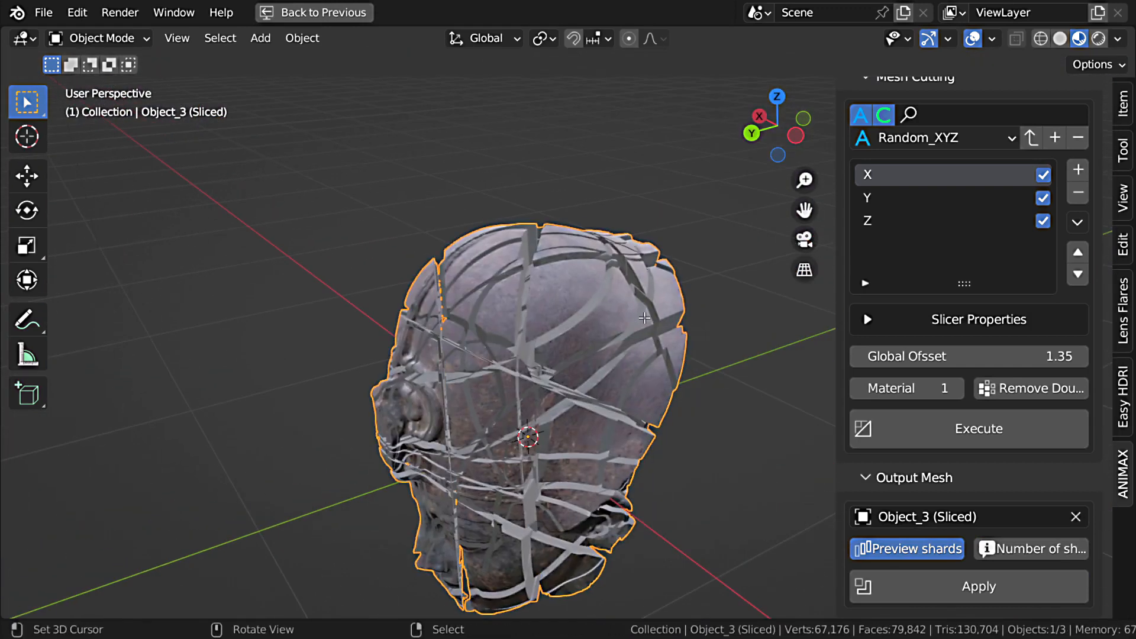
Step: In Edit Mode, select one whole linked shard on the upper side of the head and hide all other geometry
key("Tab")
left_click(573, 289)
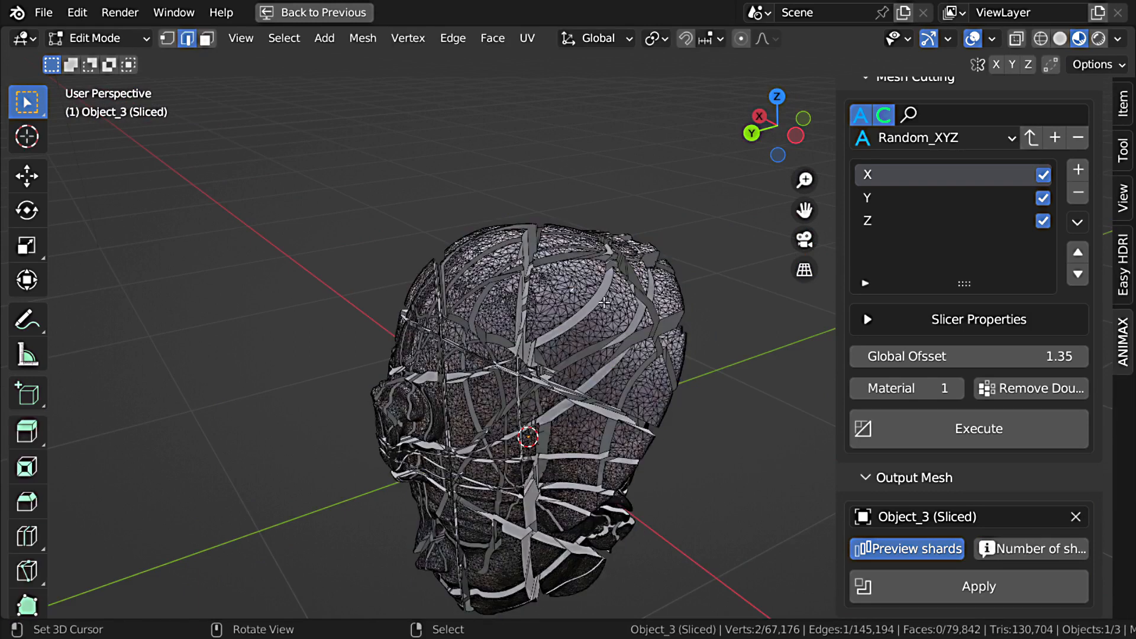
key("ctrl+l")
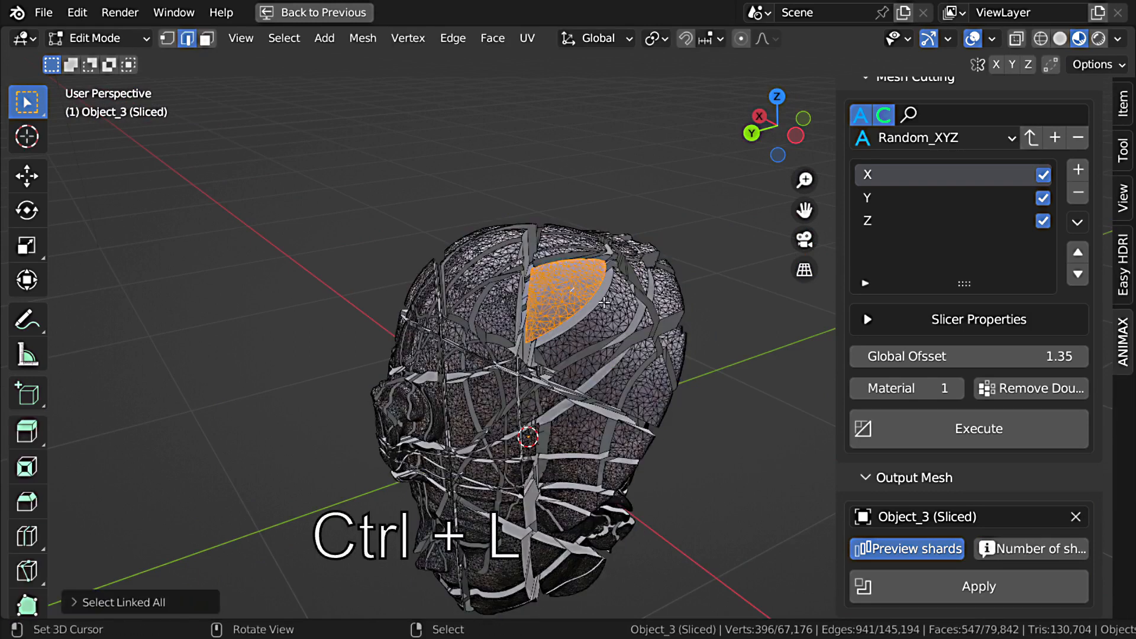
key("shift+h")
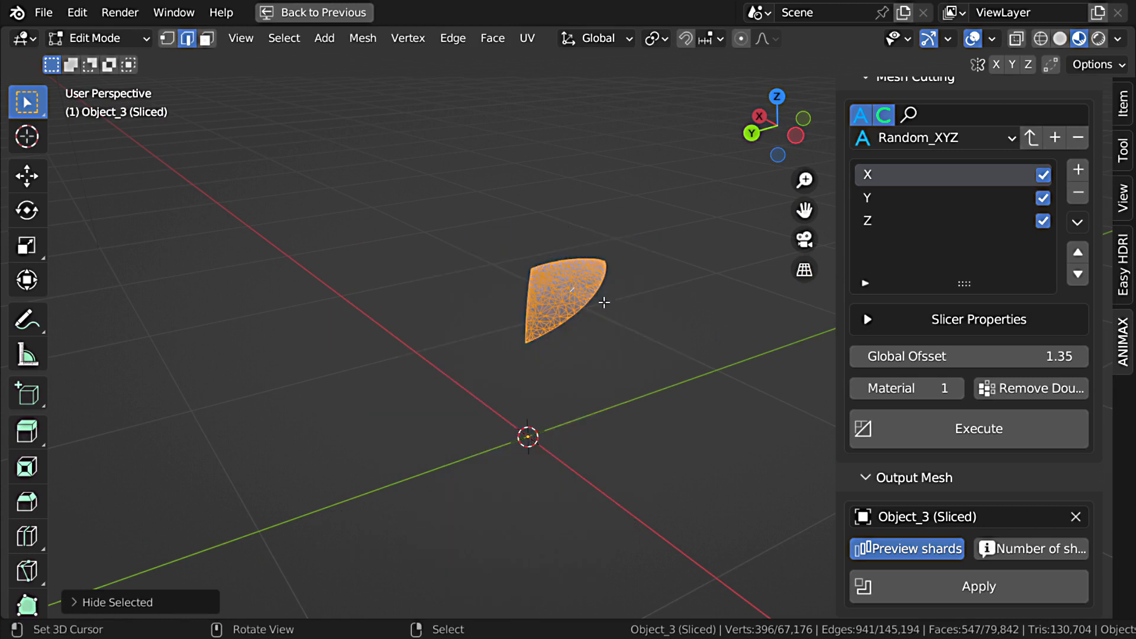
Step: Turn off the viewport overlays and inspect the texture on the isolated shard's inner faces
middle_click_drag(510, 297, 655, 222)
left_click(973, 39)
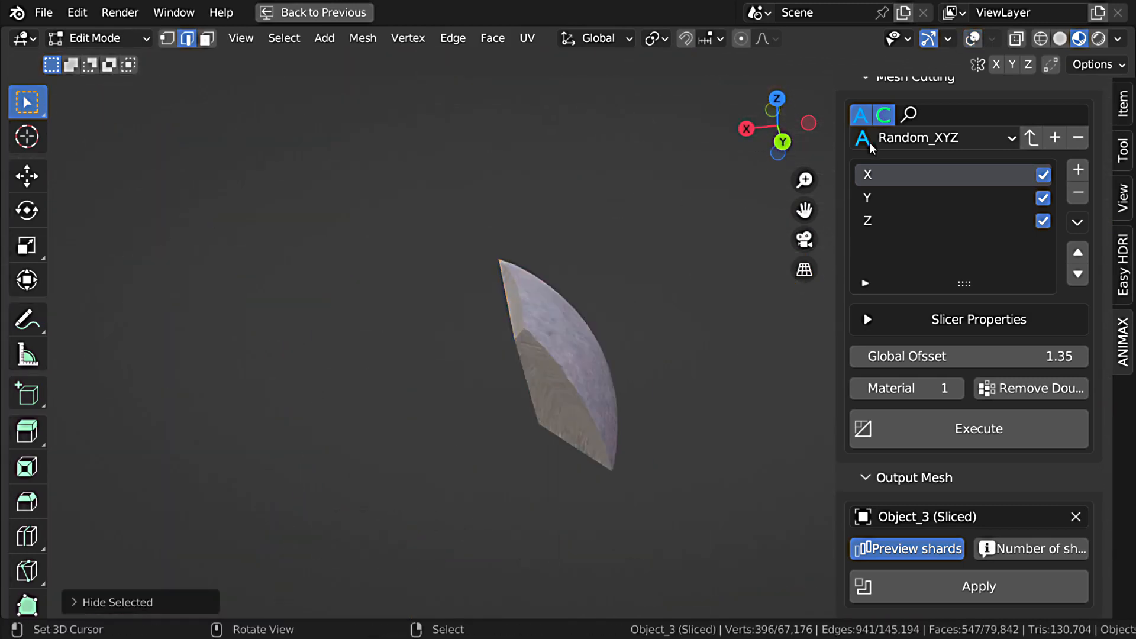
middle_click_drag(577, 355, 628, 448)
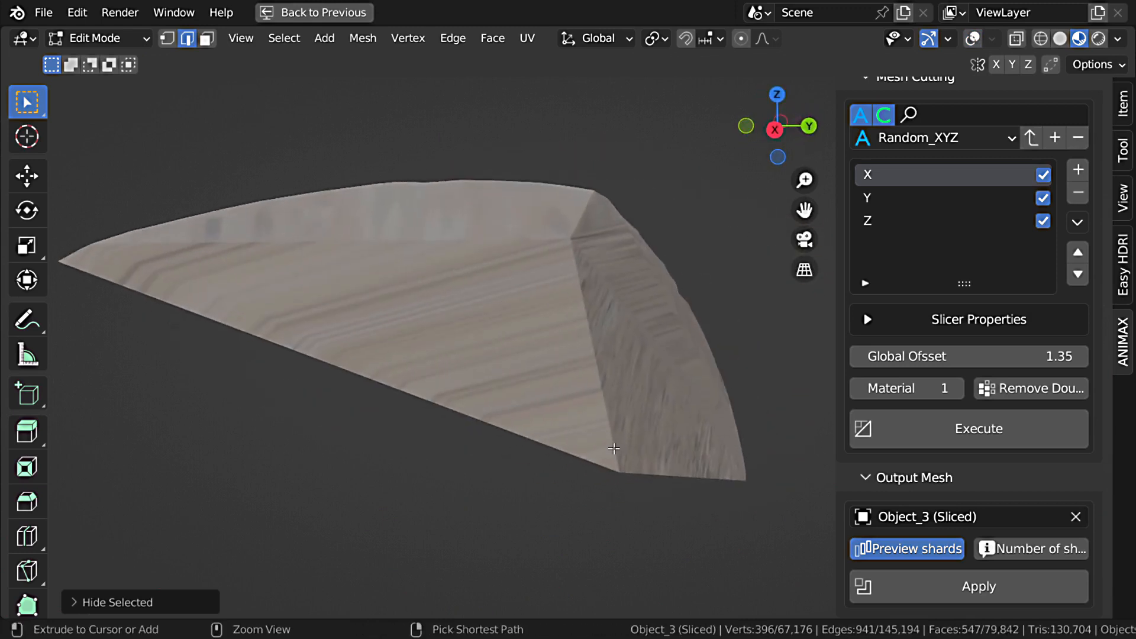
Step: Select the Concrete024 texture node in the shader editor and change its projection method to Box with a blend of 0.00
key("ctrl+space")
key("ctrl+space")
middle_click_drag(239, 460, 566, 416)
left_click(945, 398)
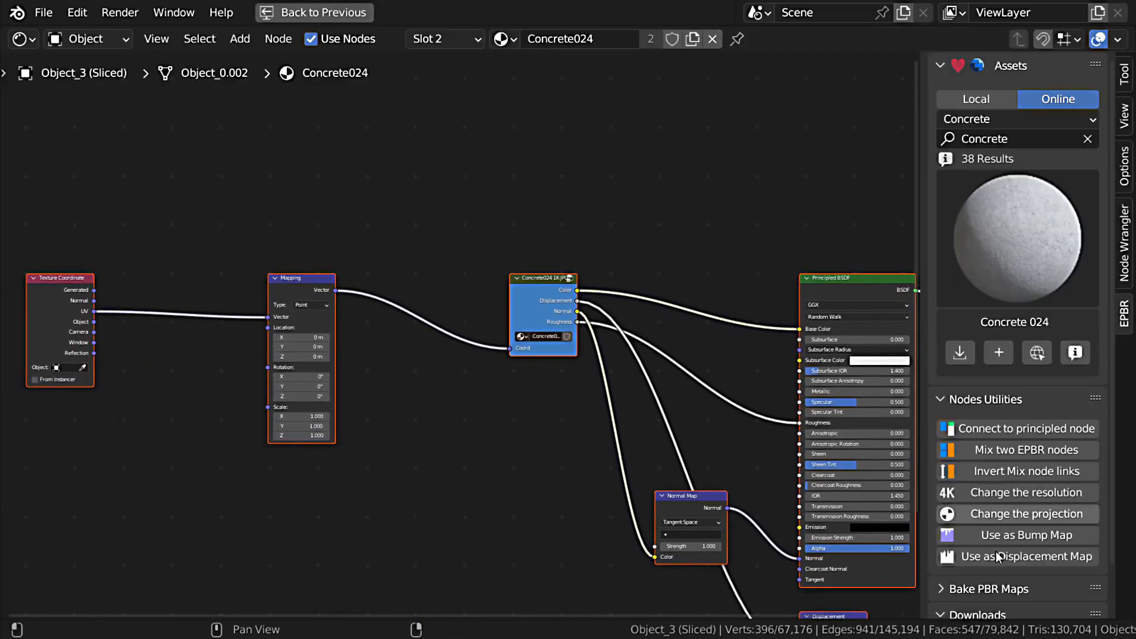
left_click(1007, 511)
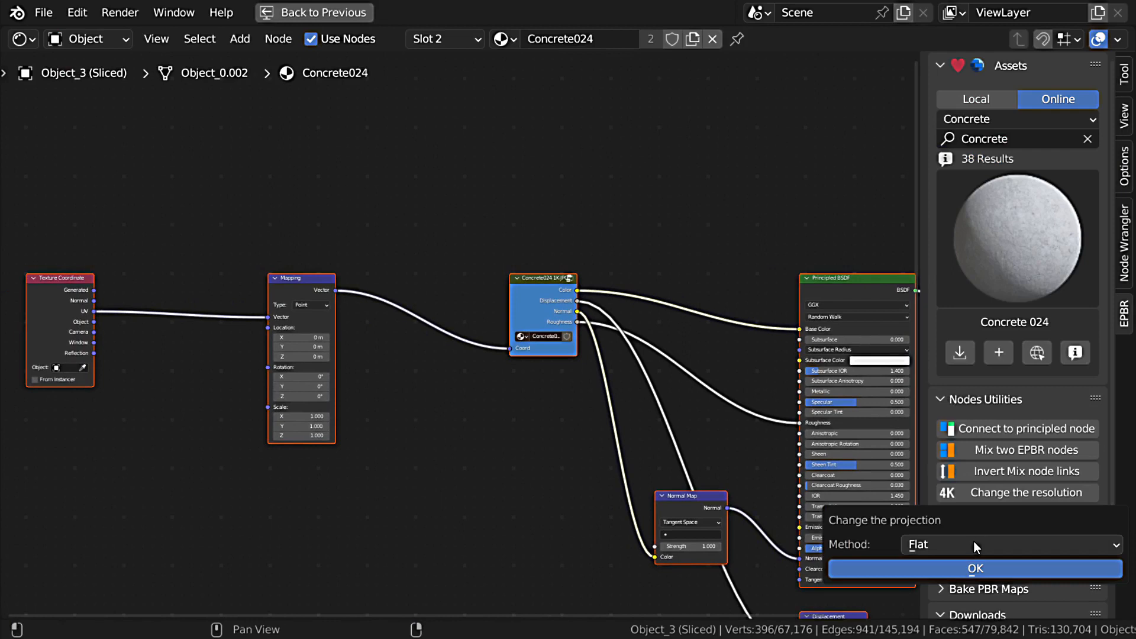
left_click(535, 280)
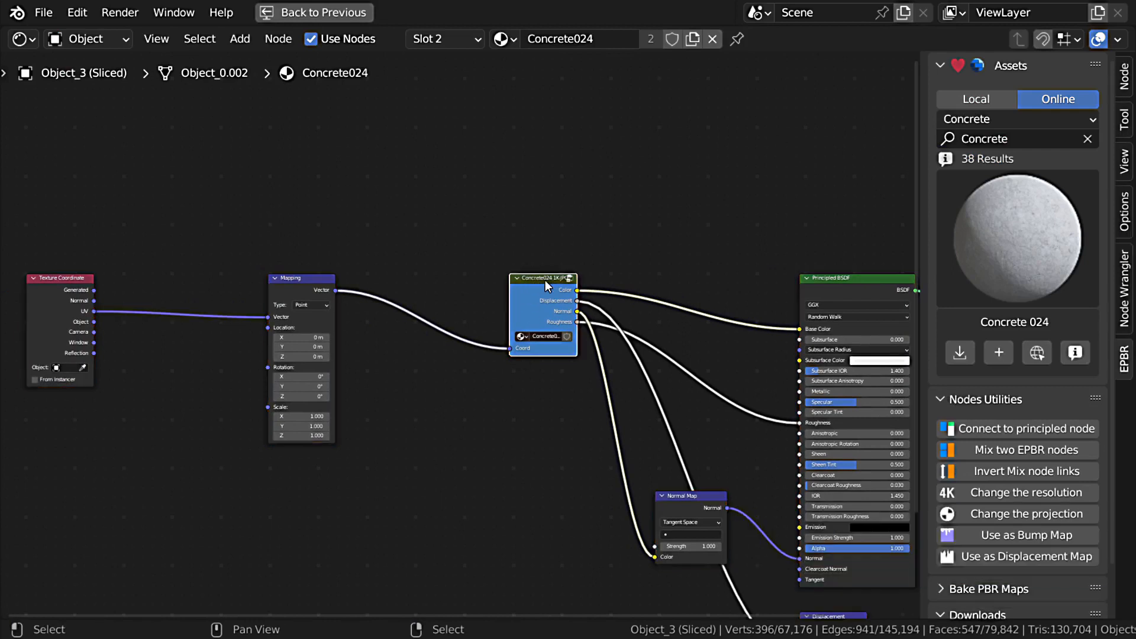
scroll(548, 279, "up", 5)
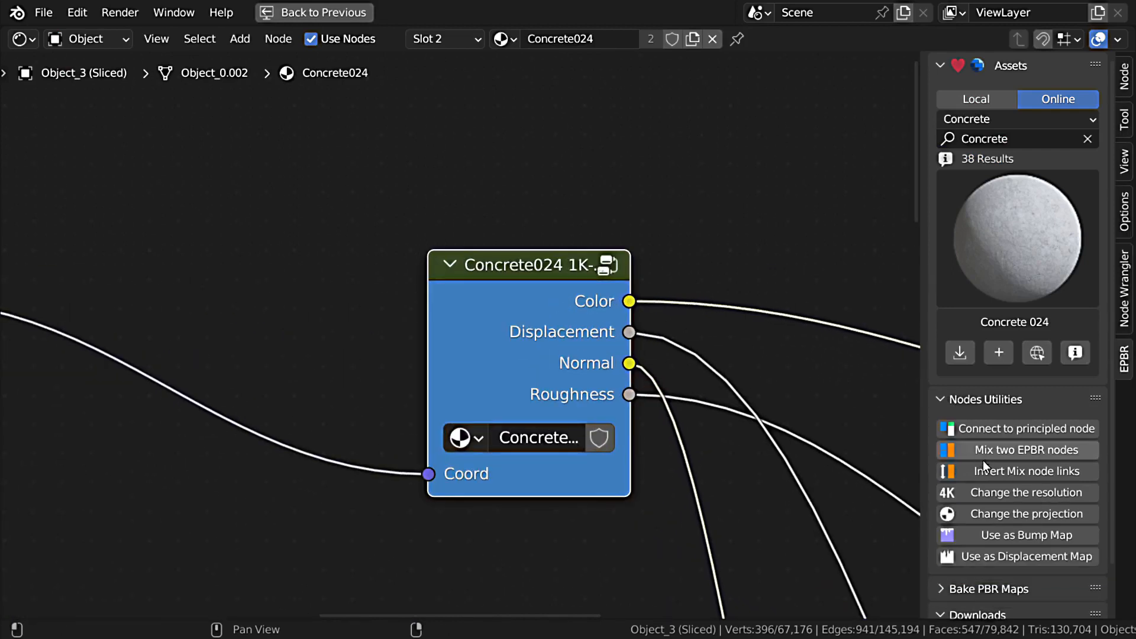
left_click(1013, 513)
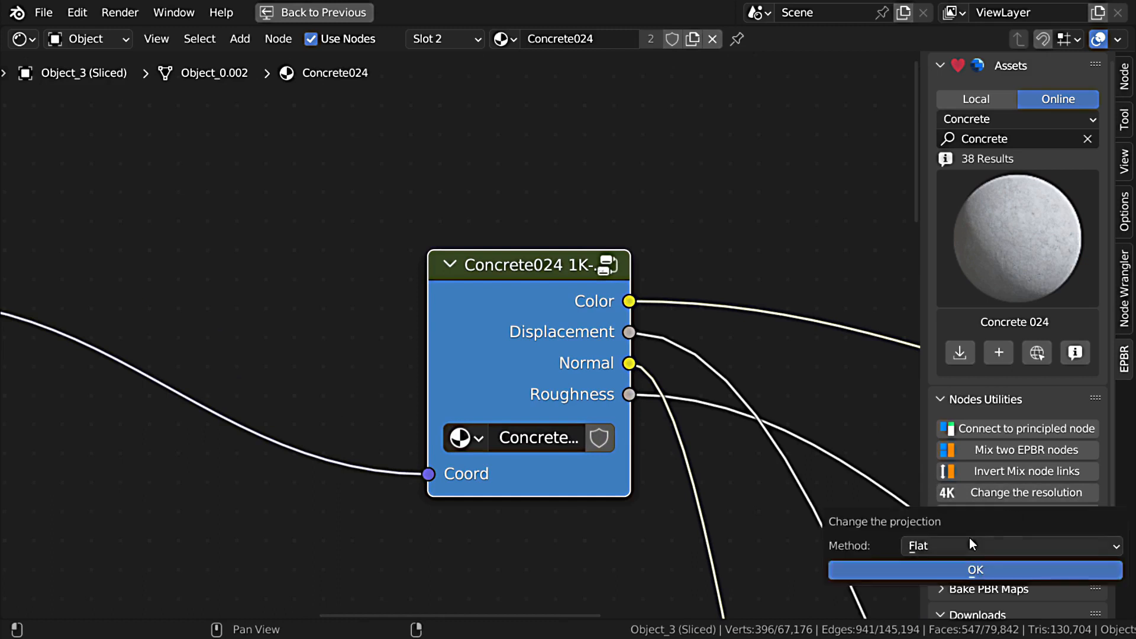
left_click(964, 546)
left_click(957, 506)
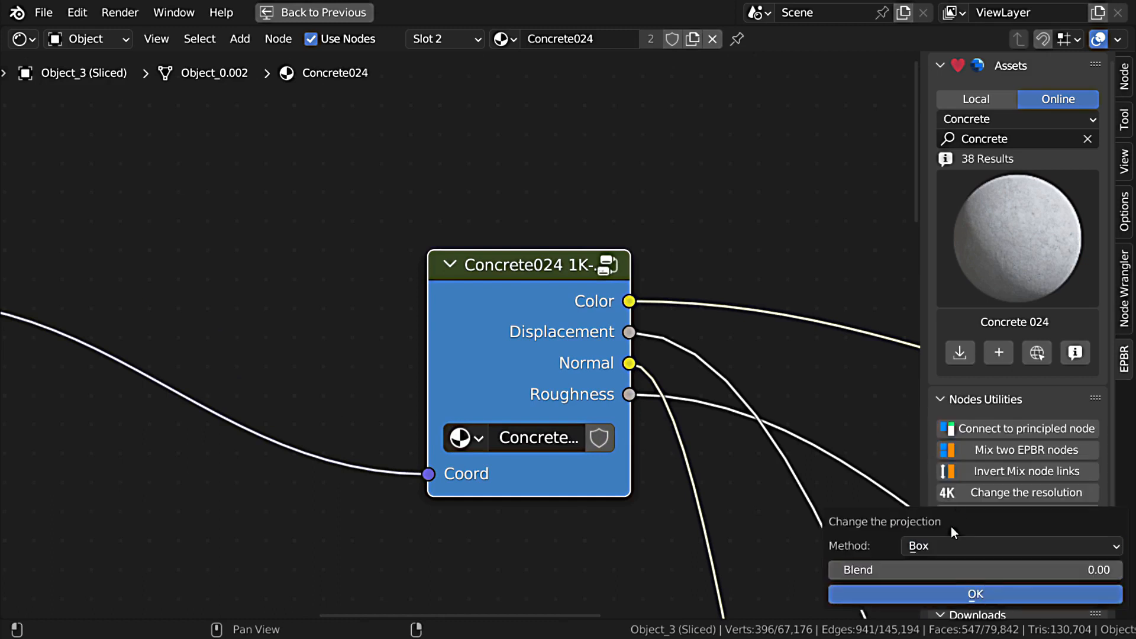
left_click(951, 594)
Step: Connect the Texture Coordinate node's Object output to the Mapping node's Vector input in place of UV
scroll(365, 460, "down", 4)
middle_click_drag(236, 459, 444, 391)
middle_click_drag(92, 452, 561, 428)
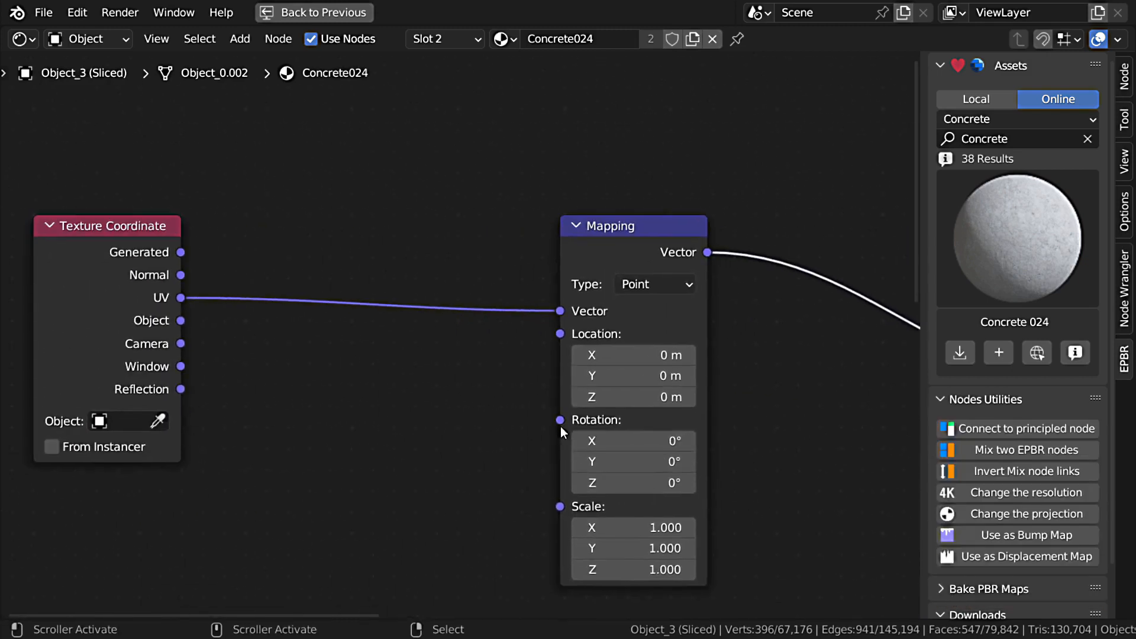
left_click_drag(181, 320, 422, 329)
left_click_drag(566, 315, 563, 313)
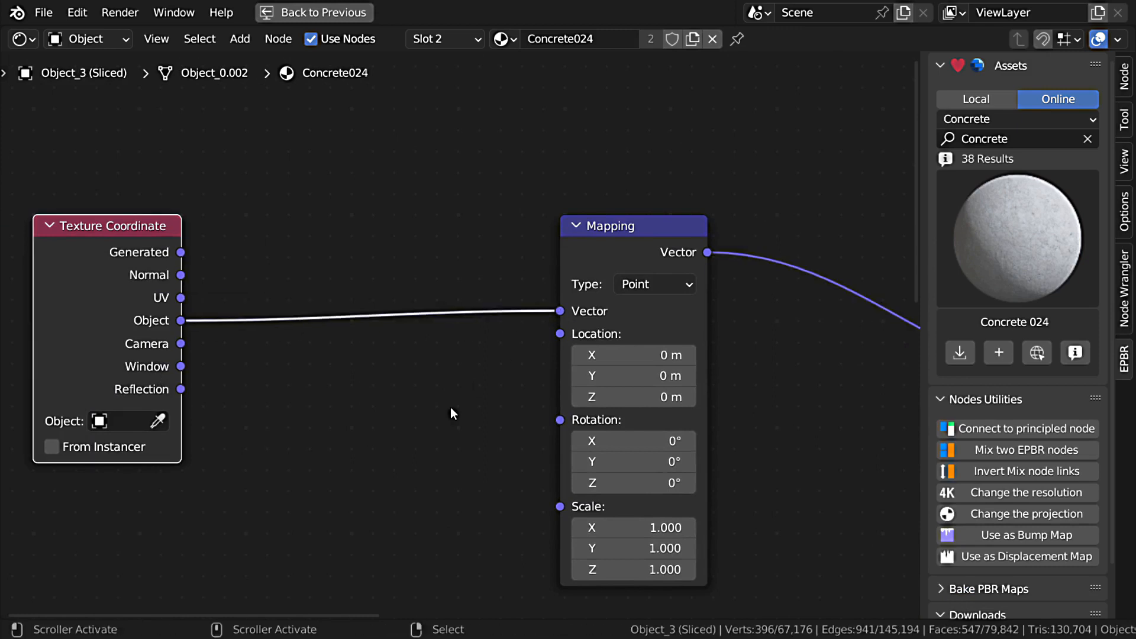
Step: Set the concrete material's Mapping scale to 0.830 on X, Y and Z, and turn the viewport overlays back on
key("ctrl+space")
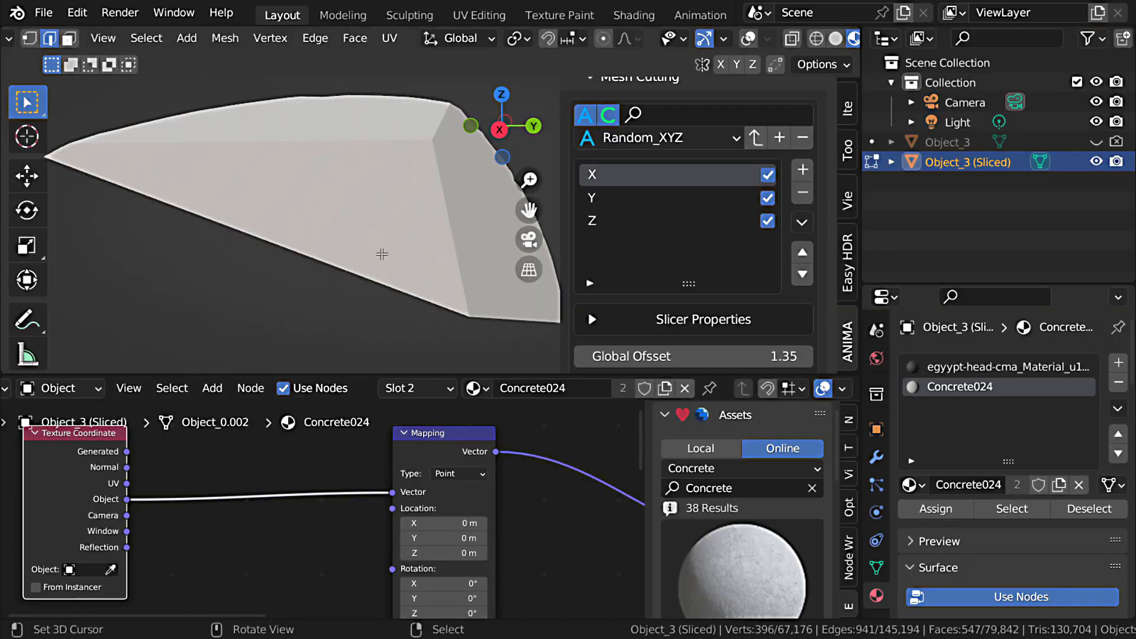
middle_click_drag(334, 144, 317, 355)
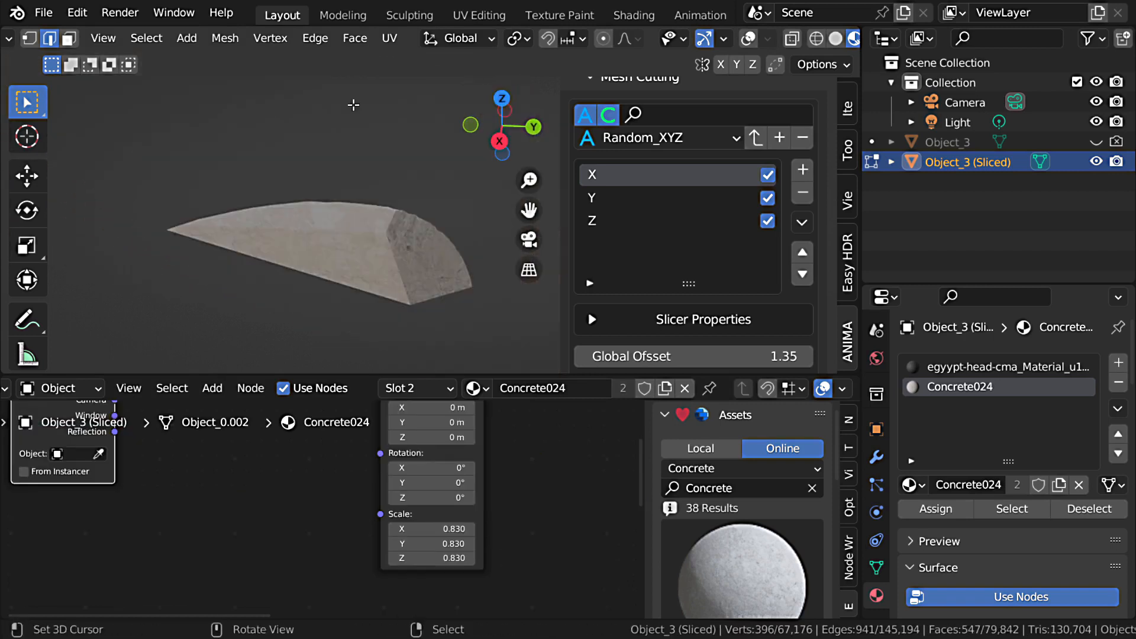
left_click(748, 39)
middle_click_drag(311, 315, 383, 180)
Step: Reveal all hidden geometry of the sliced head and return to Object Mode
key("alt+h")
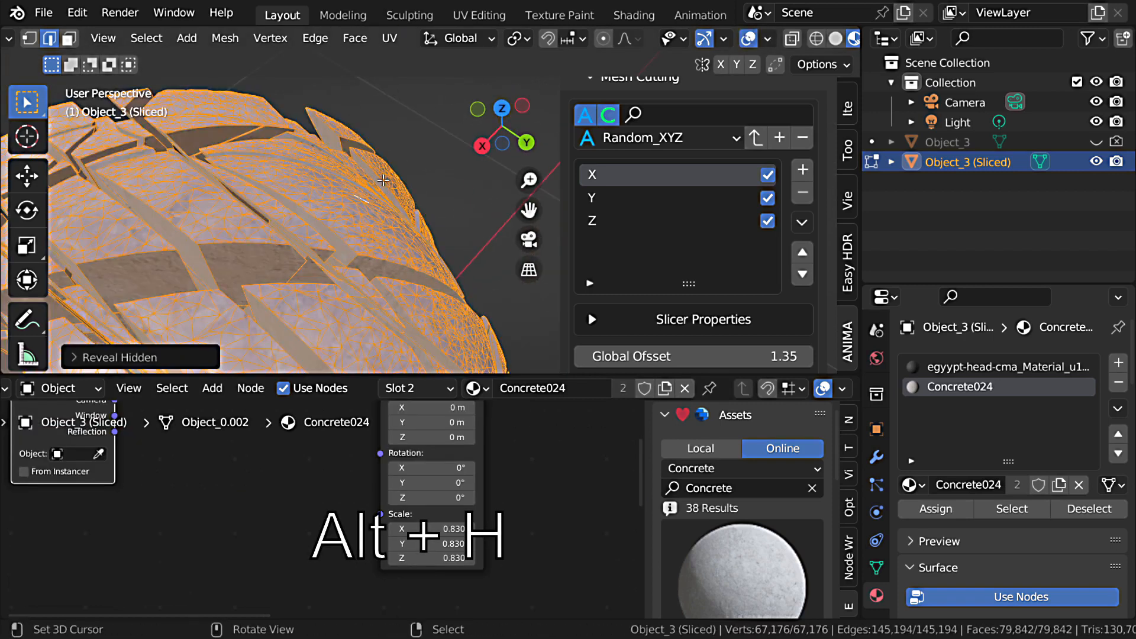
scroll(385, 183, "down", 3)
key("ctrl+space")
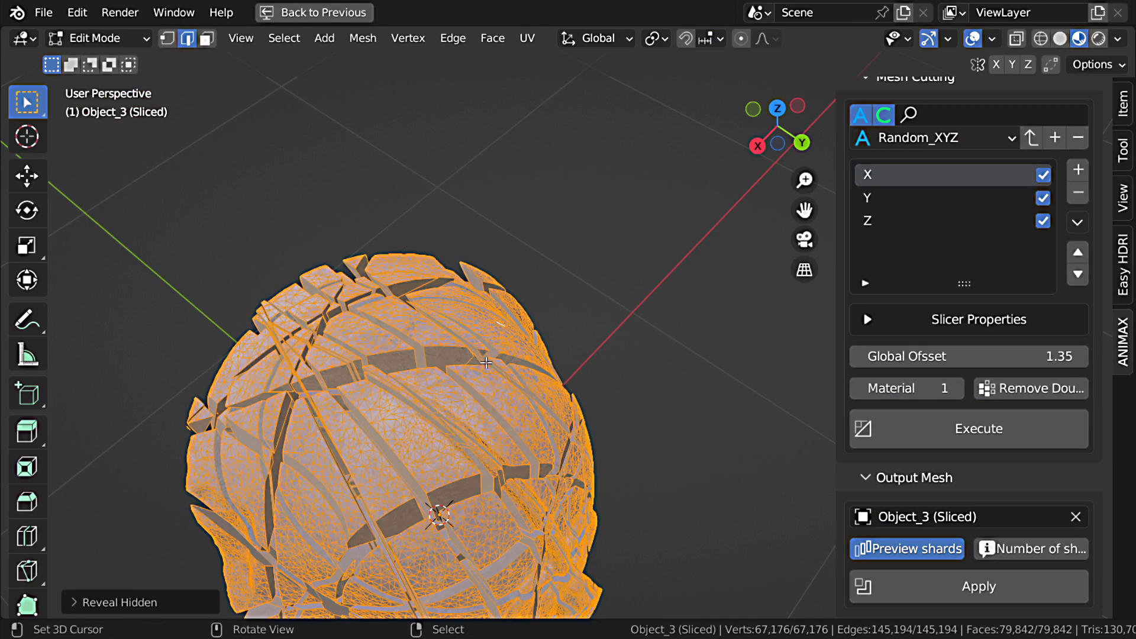
middle_click_drag(486, 362, 547, 242, "shift")
middle_click_drag(526, 350, 583, 378)
key("Tab")
Step: Turn off the shard preview and apply the slicing into a new collection named Pharaoh
left_click(927, 553)
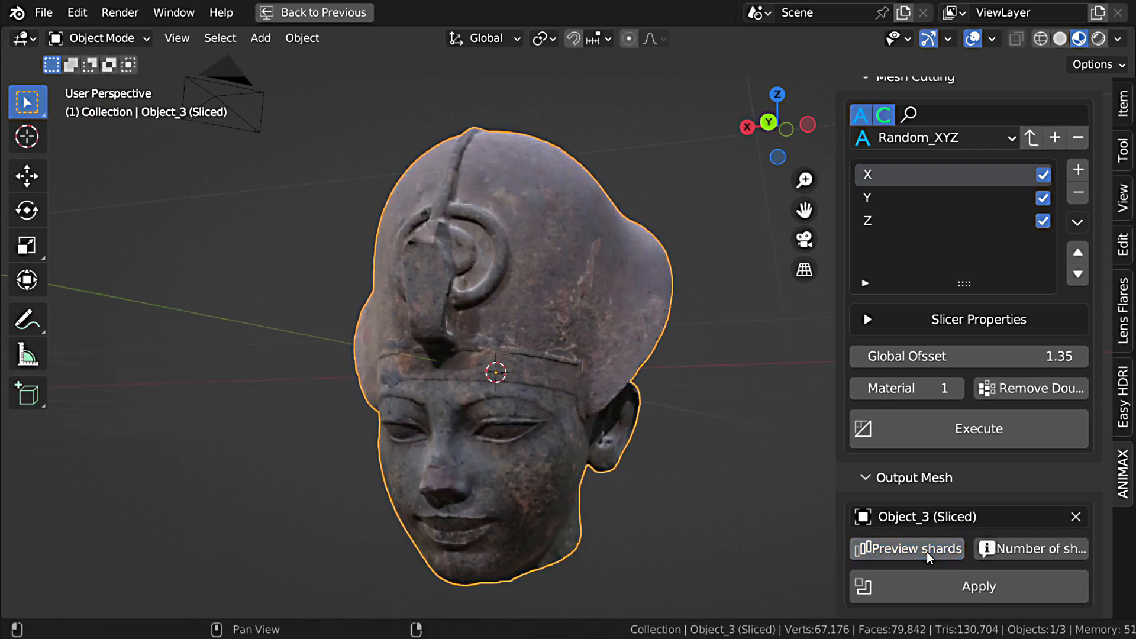
left_click(989, 595)
left_click_drag(919, 524, 664, 453)
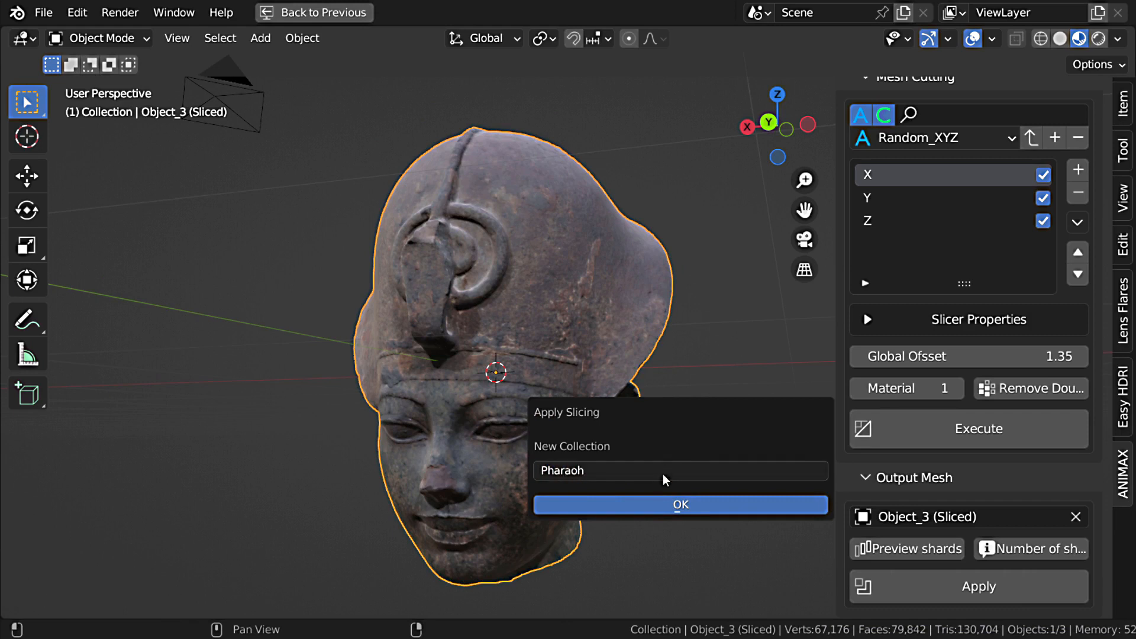
key("Return")
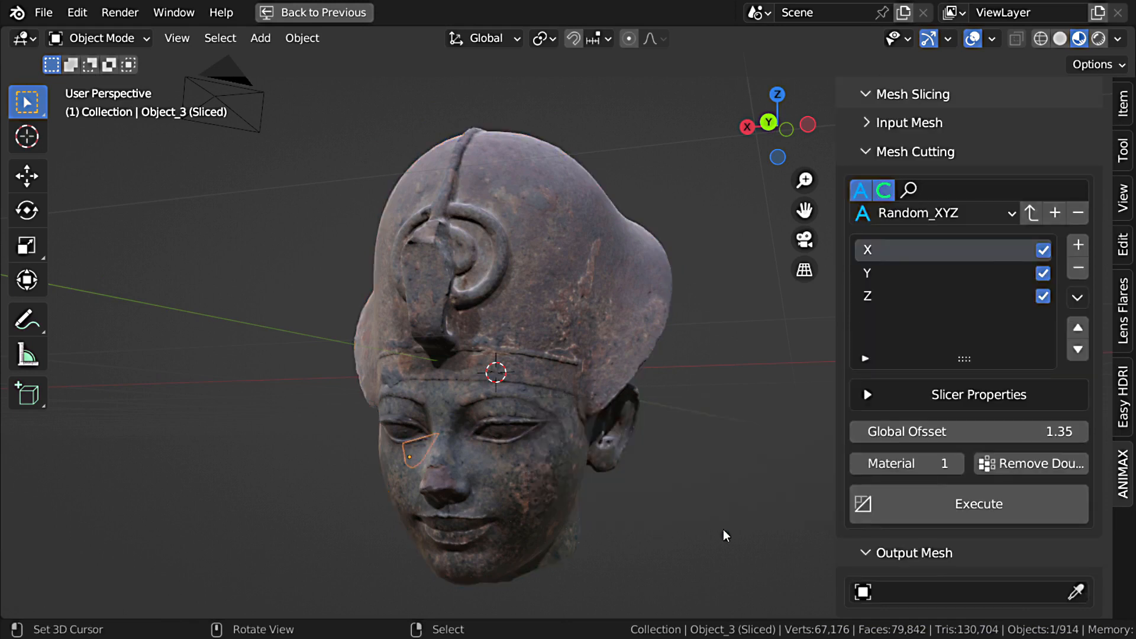
Step: Switch ANIMAX to Animate mode and exclude the Pharaoh collection from the view layer
scroll(980, 224, "up", 5)
left_click(930, 129)
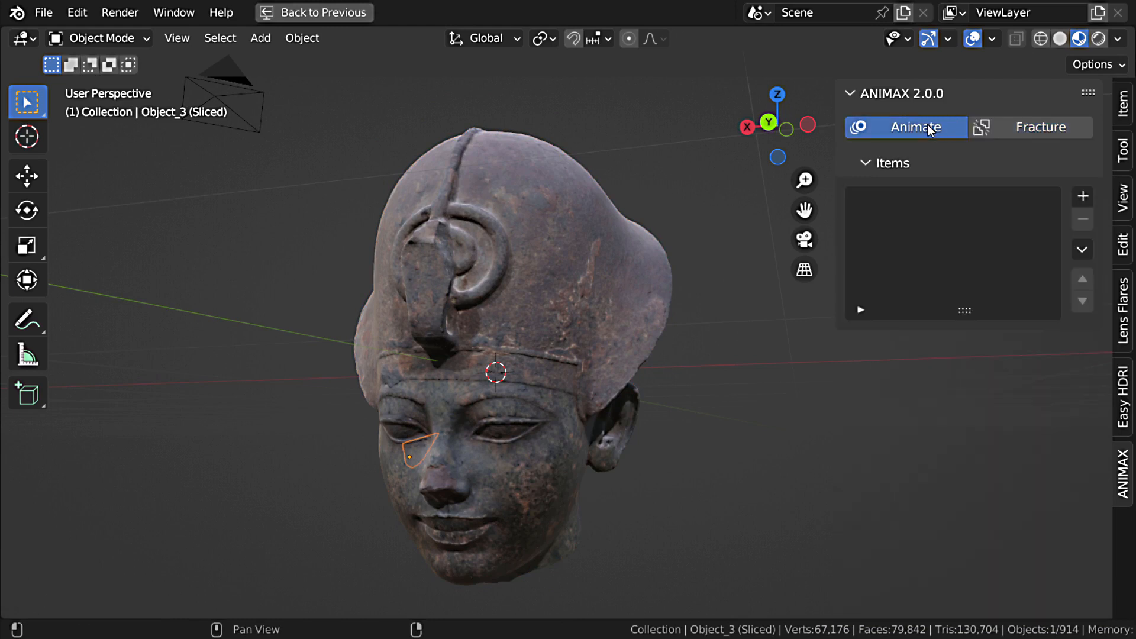
middle_click_drag(496, 372, 645, 416)
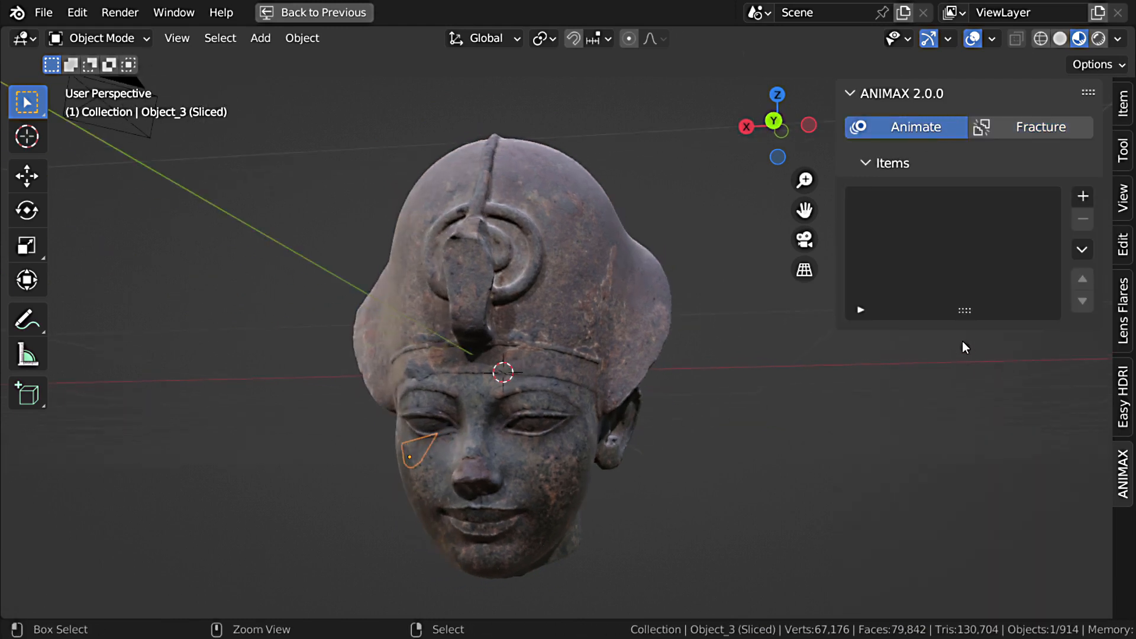
key("ctrl+space")
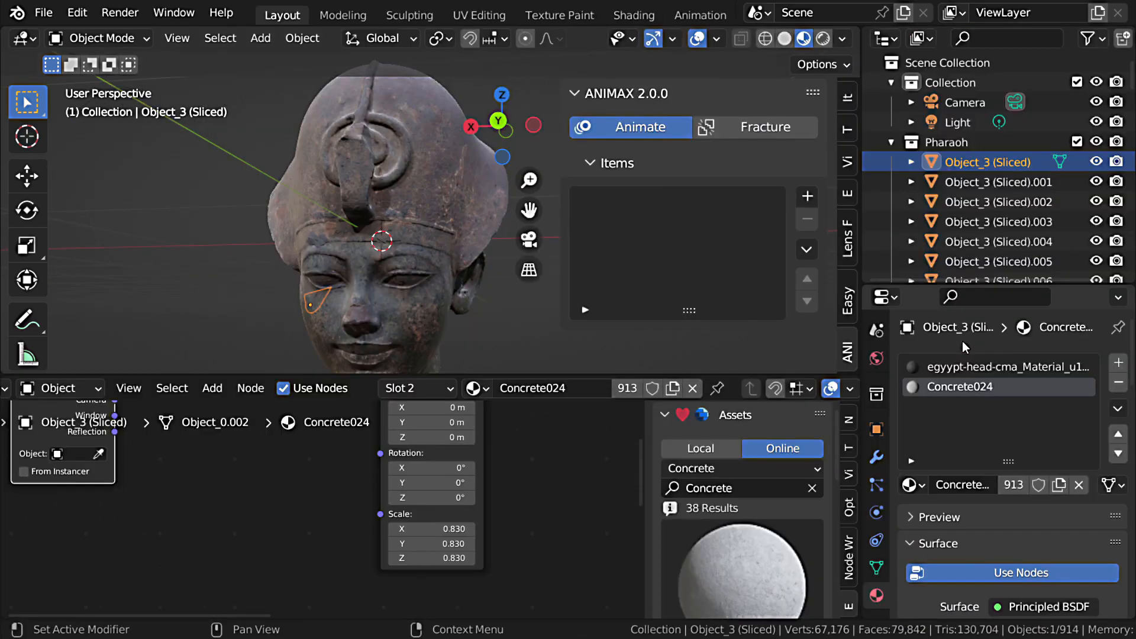
left_click(1077, 141)
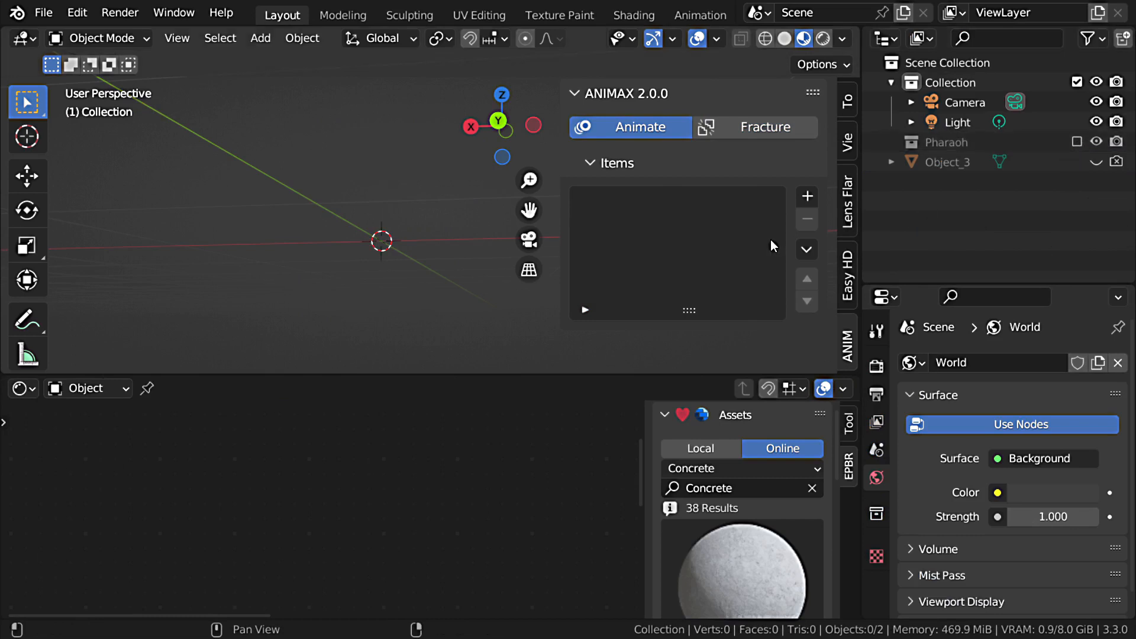
key("ctrl+space")
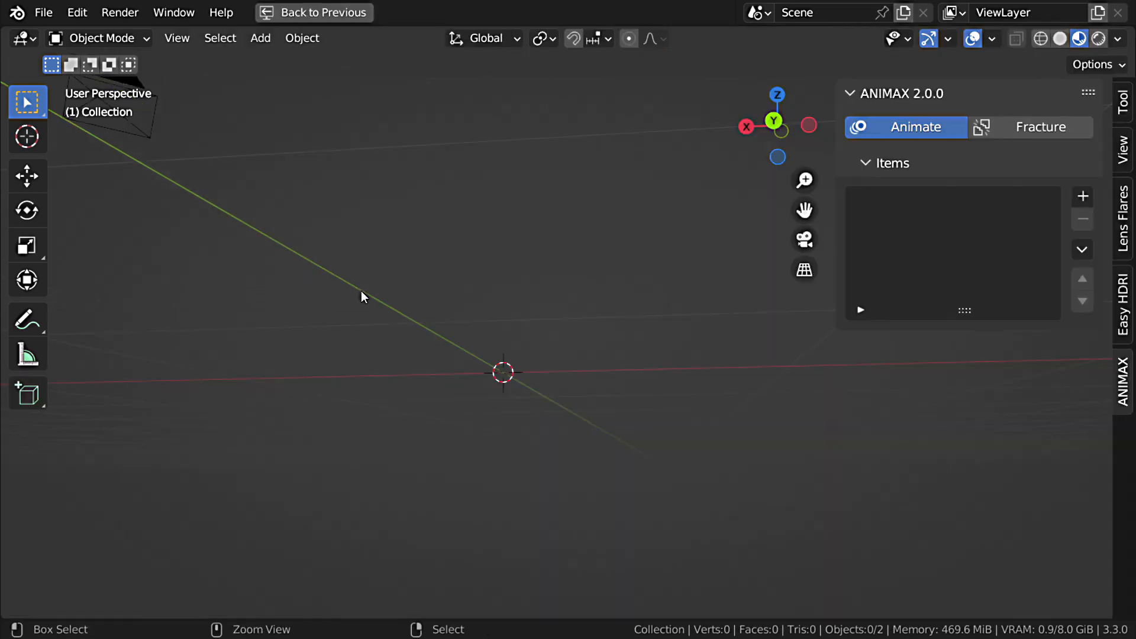
Step: Add a collection item to the ANIMAX items and assign the Pharaoh collection to it
left_click(1083, 196)
left_click(1016, 220)
left_click(933, 372)
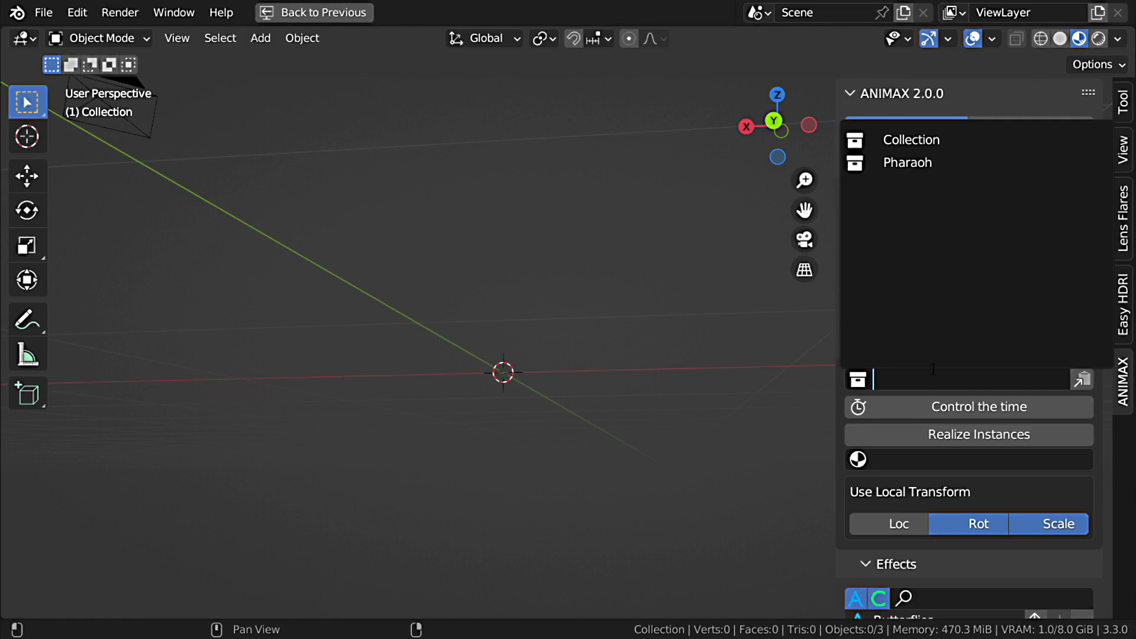
left_click(936, 167)
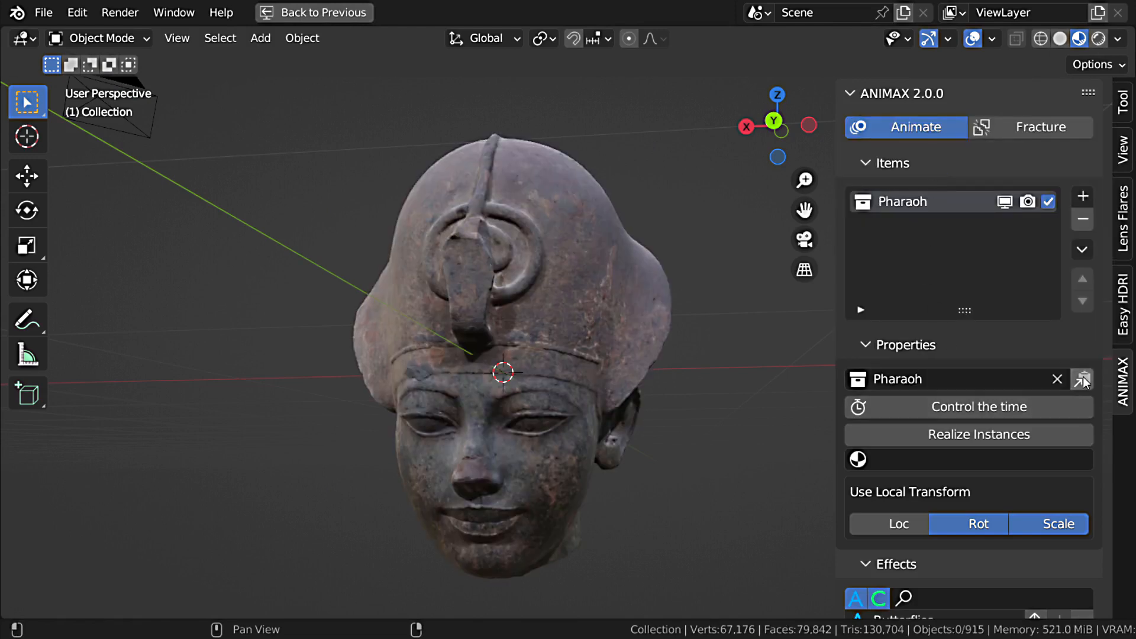
middle_click_drag(805, 343, 641, 329)
Step: Hide the Pharaoh item in the viewport and open the import formats for bringing in another model
left_click(887, 167)
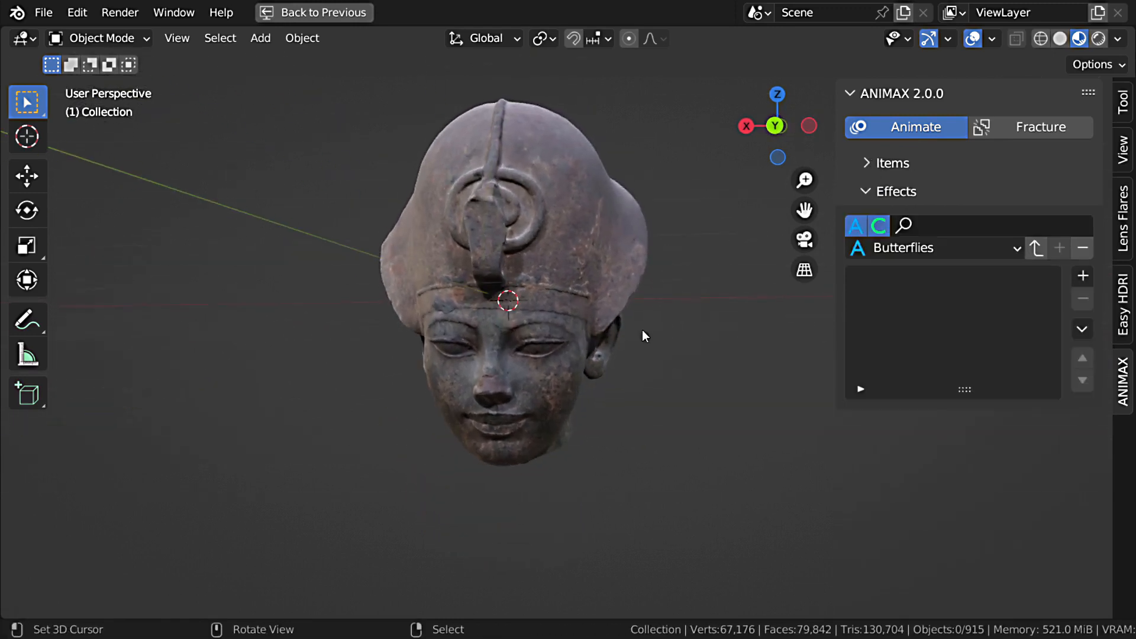
left_click(865, 163)
left_click(1005, 202)
left_click(865, 164)
left_click(46, 12)
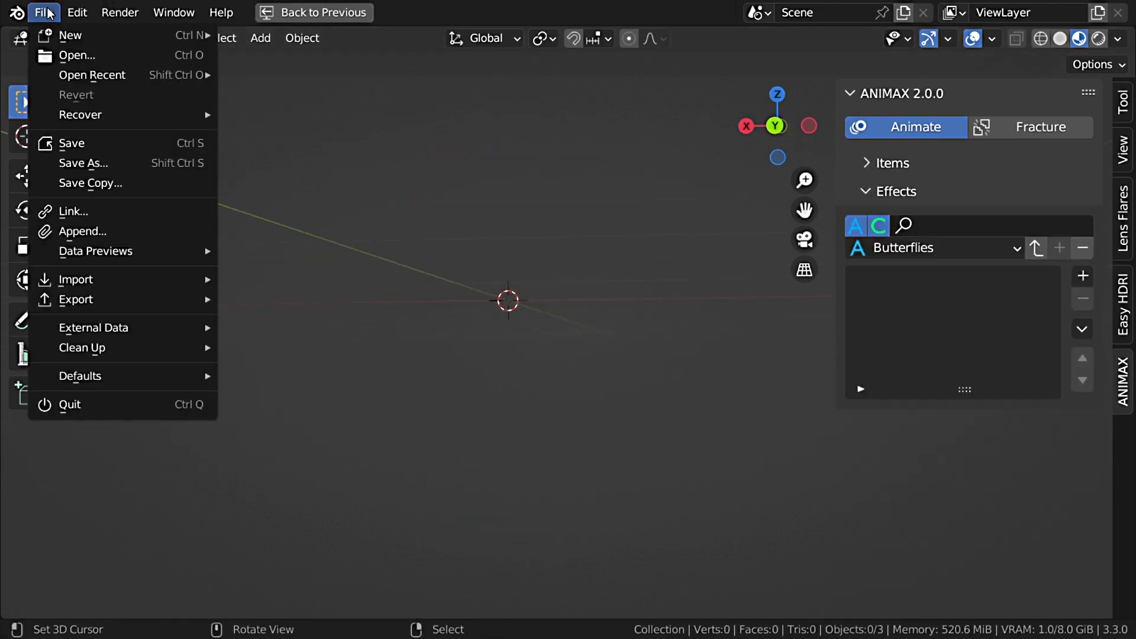
mouse_move(101, 280)
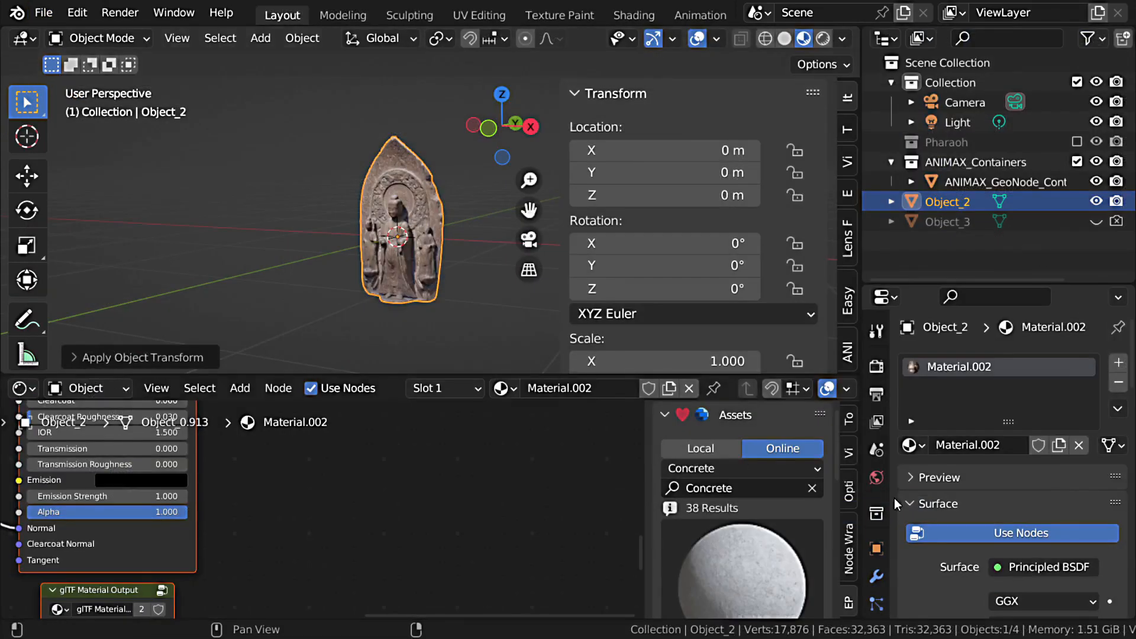
Step: Add a second material slot to the relief Object_2 and assign the existing Concrete024 material to it
left_click(1118, 363)
left_click(926, 490)
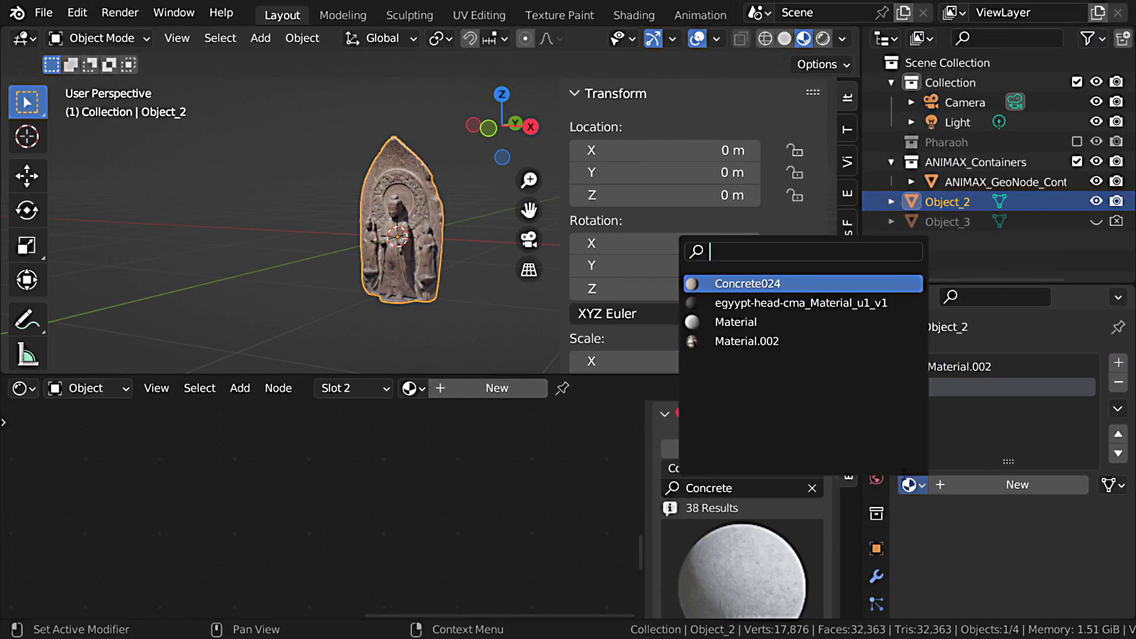
left_click(763, 283)
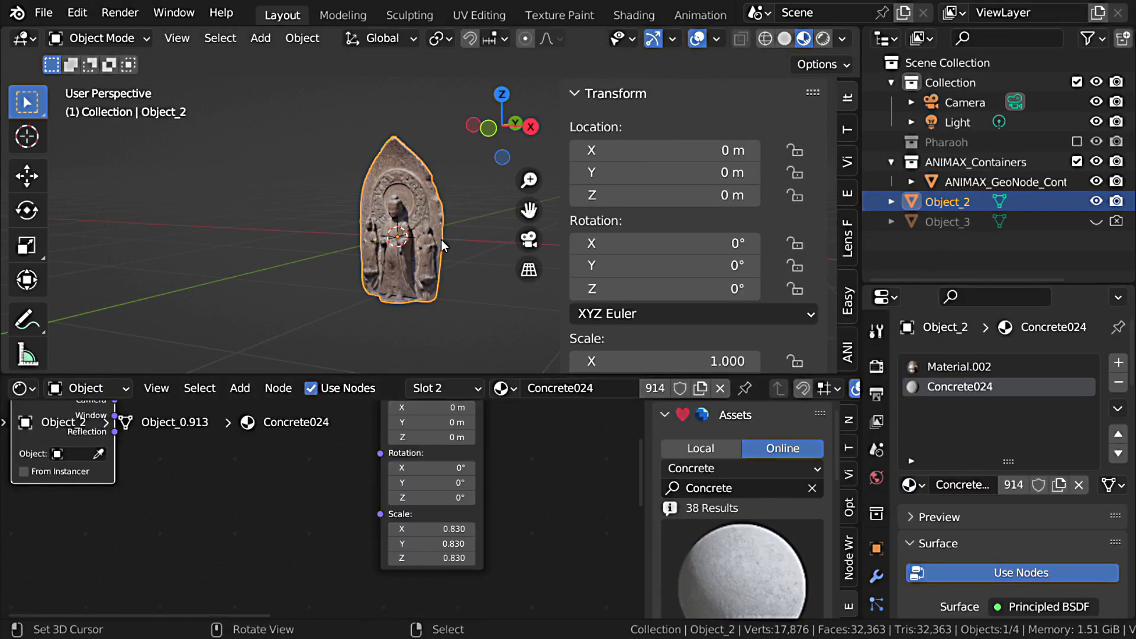
Step: Switch ANIMAX to Fracture mode, replace the input mesh with the relief Object_2 and remove its doubles
key("ctrl+space")
left_click(1124, 474)
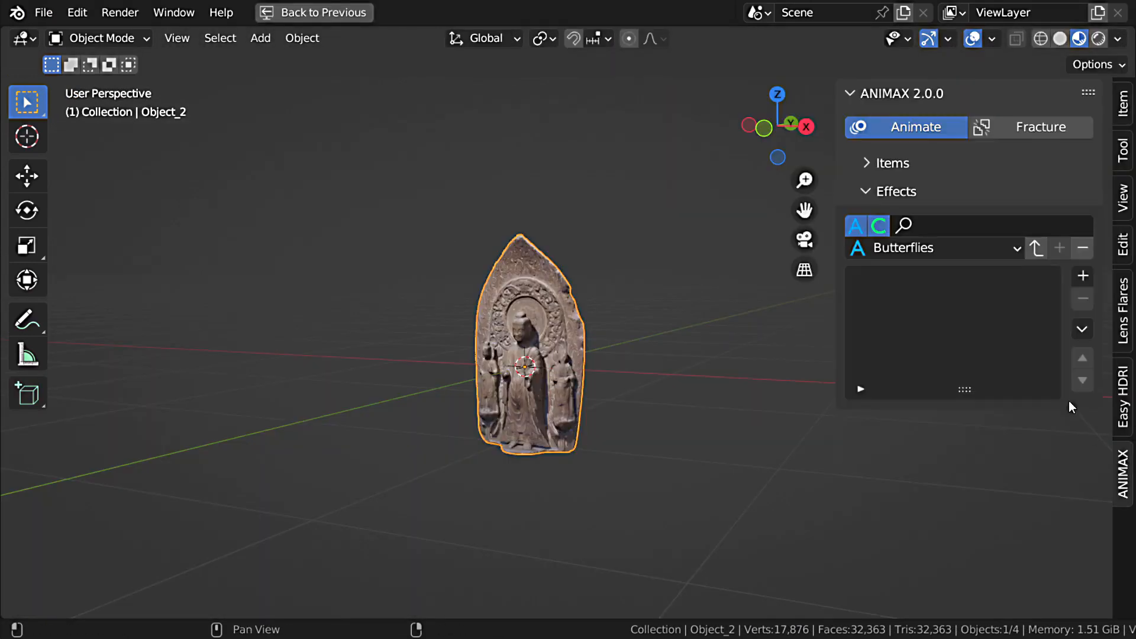
left_click(1040, 127)
left_click(934, 220)
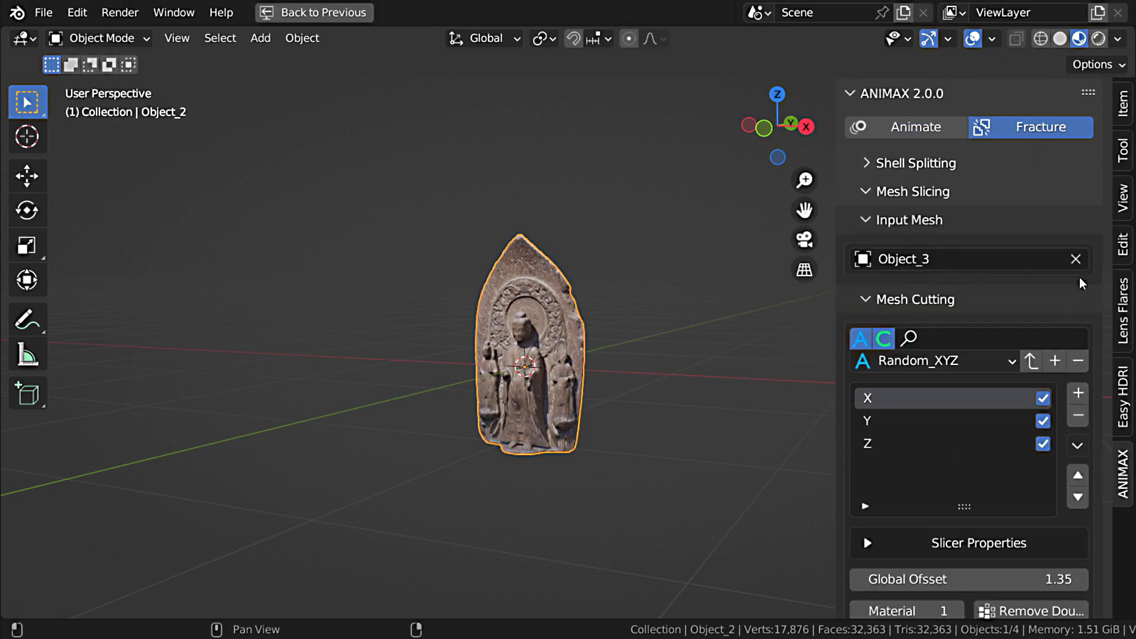
left_click(1077, 258)
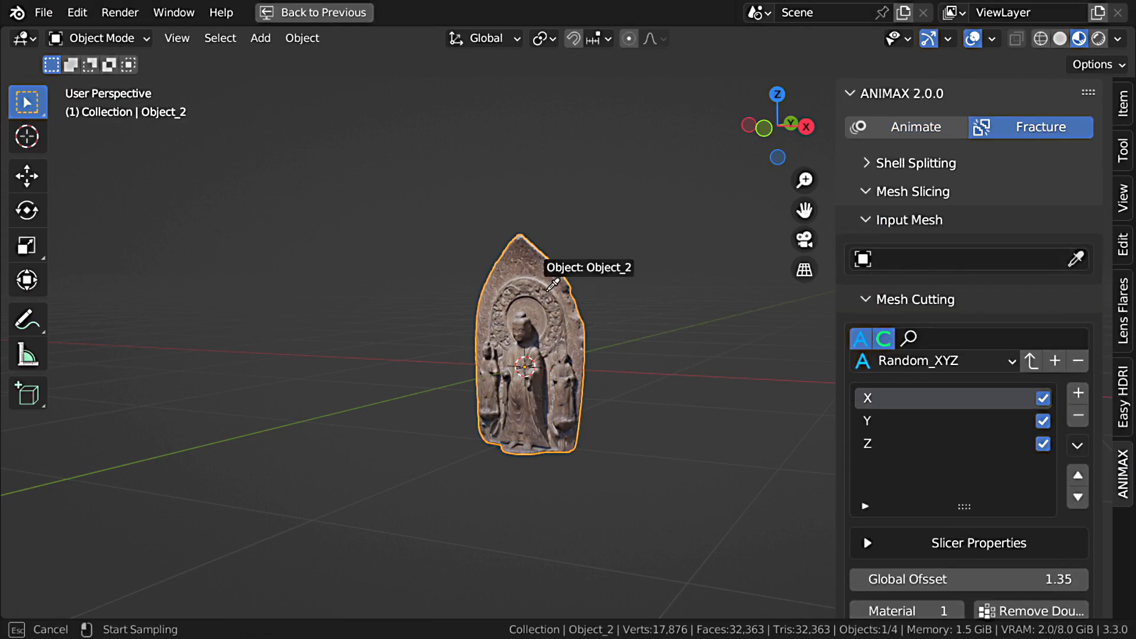
left_click(553, 285)
middle_click_drag(591, 331, 680, 385)
scroll(989, 518, "down", 5)
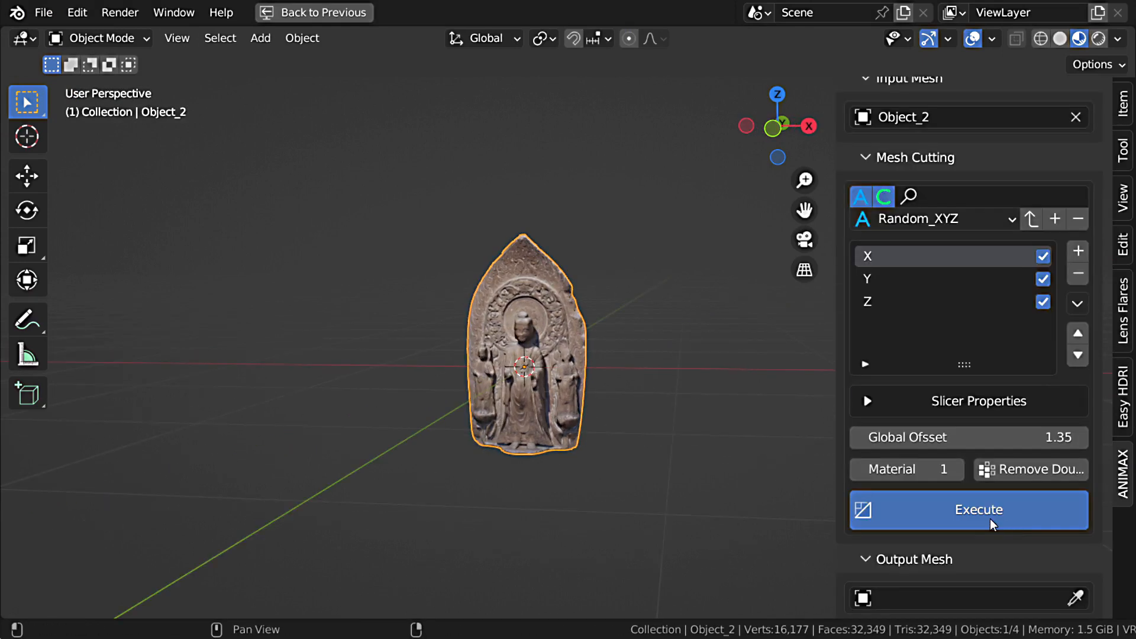
Step: Execute the Random_XYZ slicing on the relief and preview the resulting shards
left_click(990, 518)
scroll(989, 517, "down", 3)
left_click(941, 548)
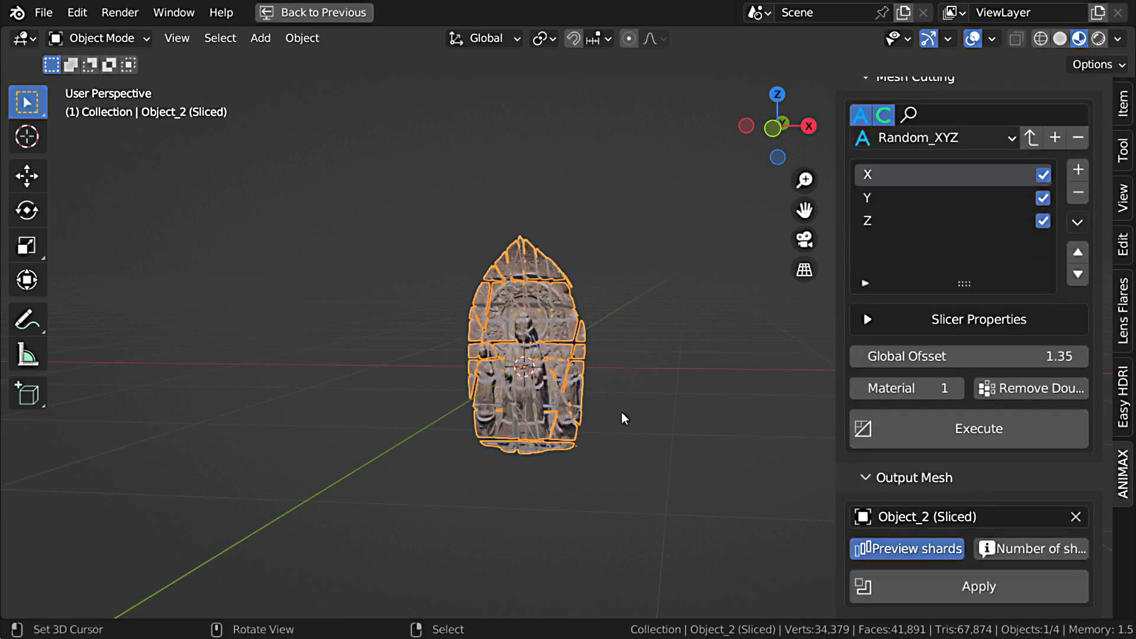
Step: Inspect the cuts on the sliced relief up close and check its number of shards
scroll(562, 350, "up", 5)
middle_click_drag(563, 350, 515, 343)
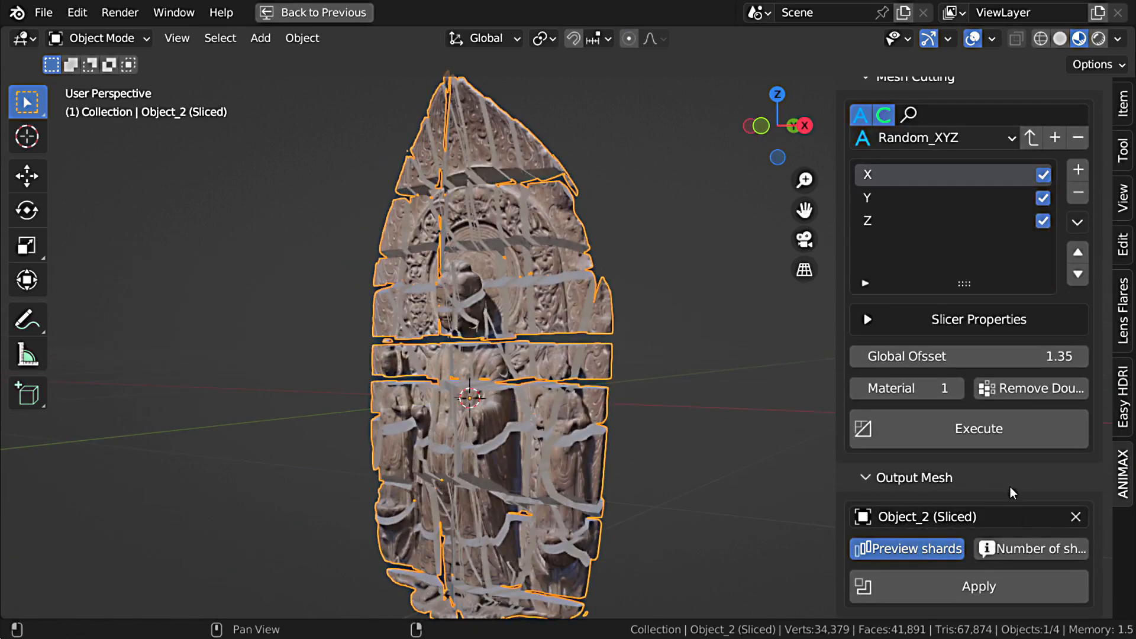
left_click(1011, 550)
left_click_drag(1005, 527, 779, 435)
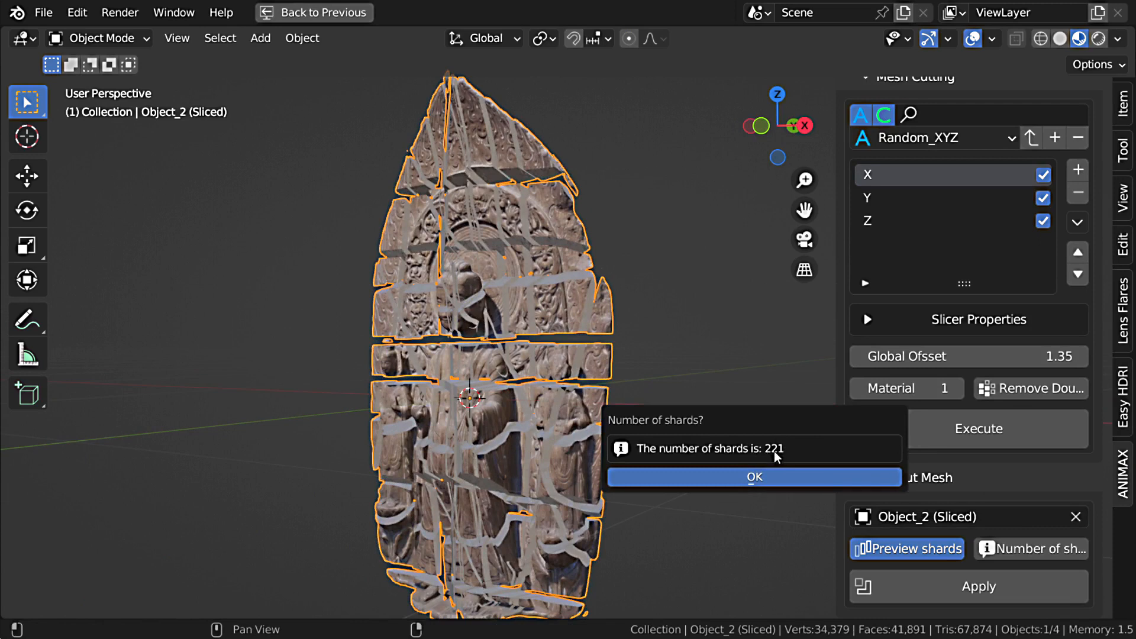
Step: Adjust the X slicer's number of slices and set the Y slicer's number of slices to 15
left_click(758, 359)
scroll(613, 378, "down", 2)
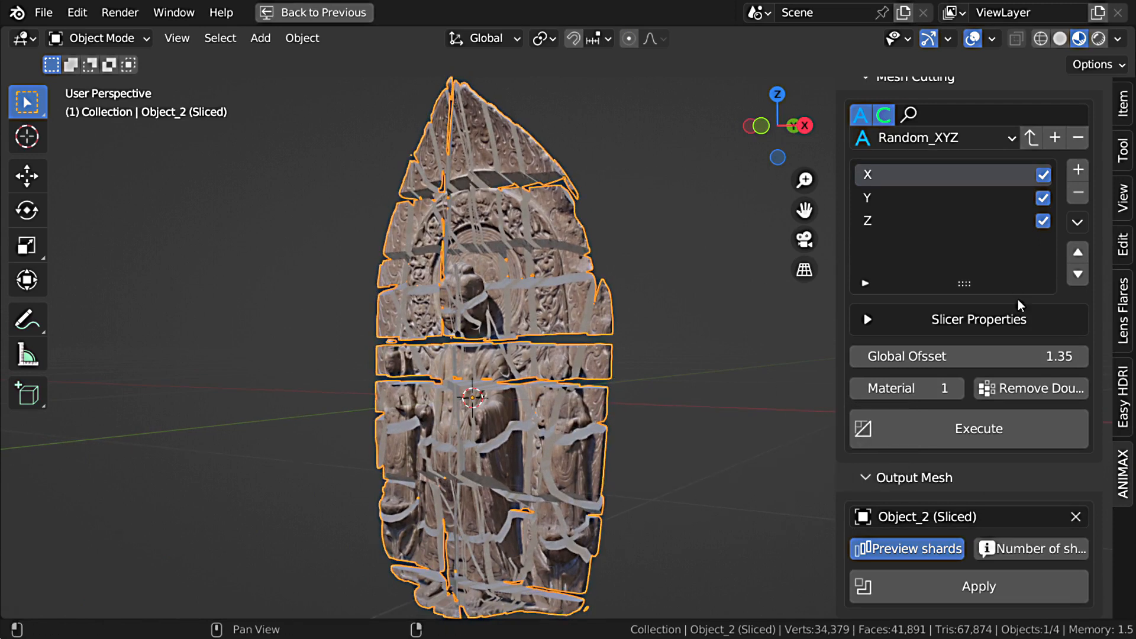
left_click(868, 319)
left_click_drag(873, 383, 1000, 379)
left_click(894, 195)
left_click(960, 382)
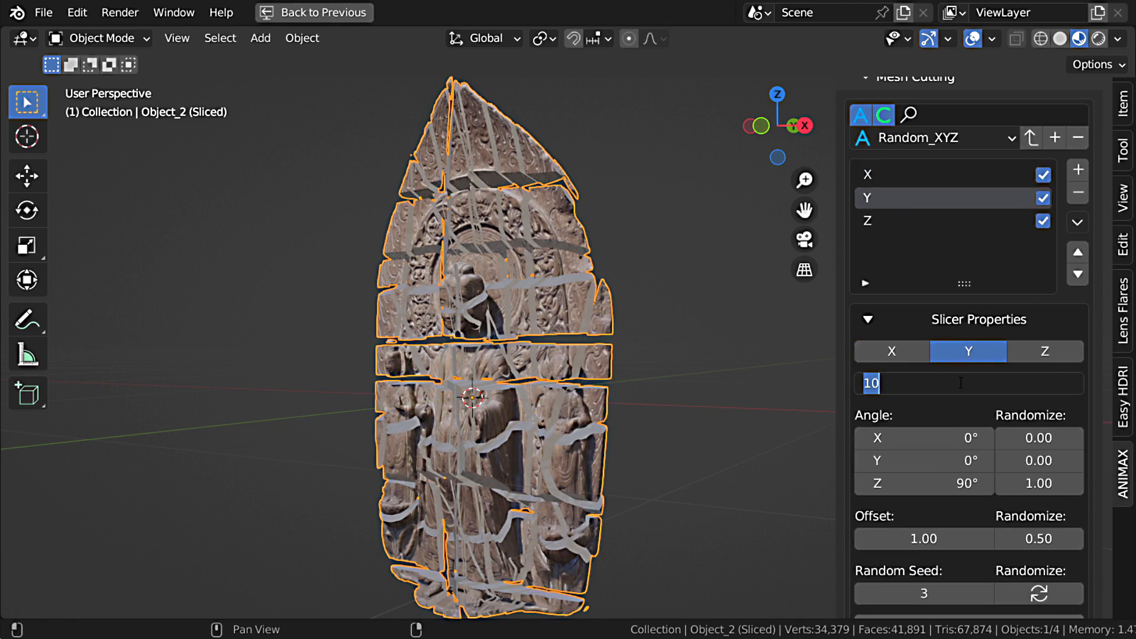
type("15")
key("Return")
Step: Set the Z slicer's number of slices to 15 and execute the slicing on the relief again
left_click(893, 221)
left_click(929, 387)
type("1")
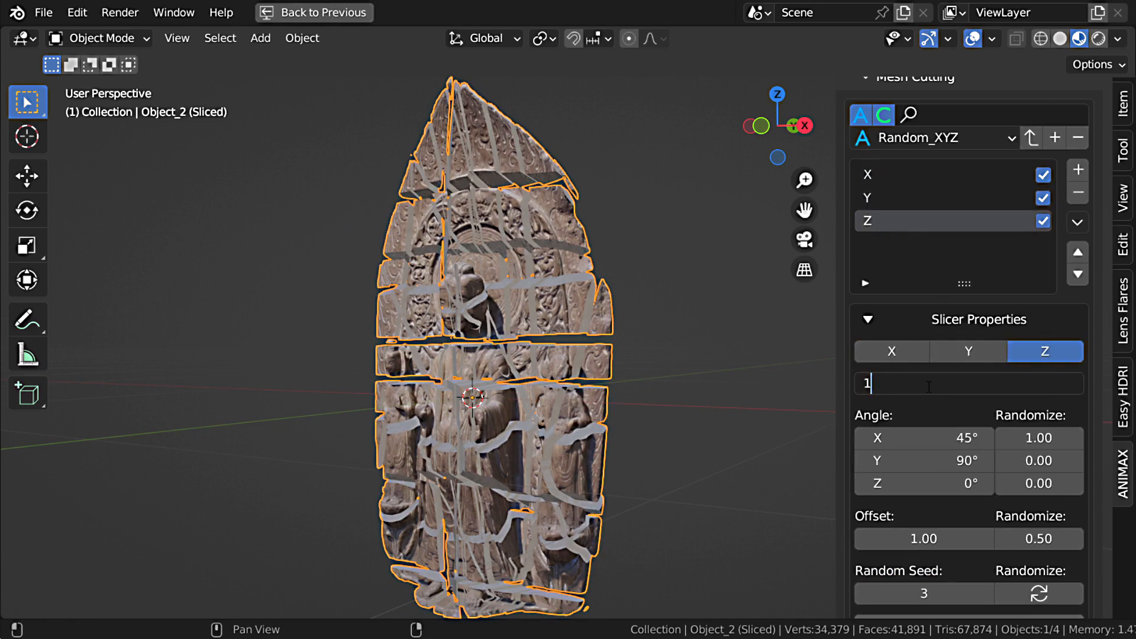
type(".35")
key("Return")
left_click(940, 323)
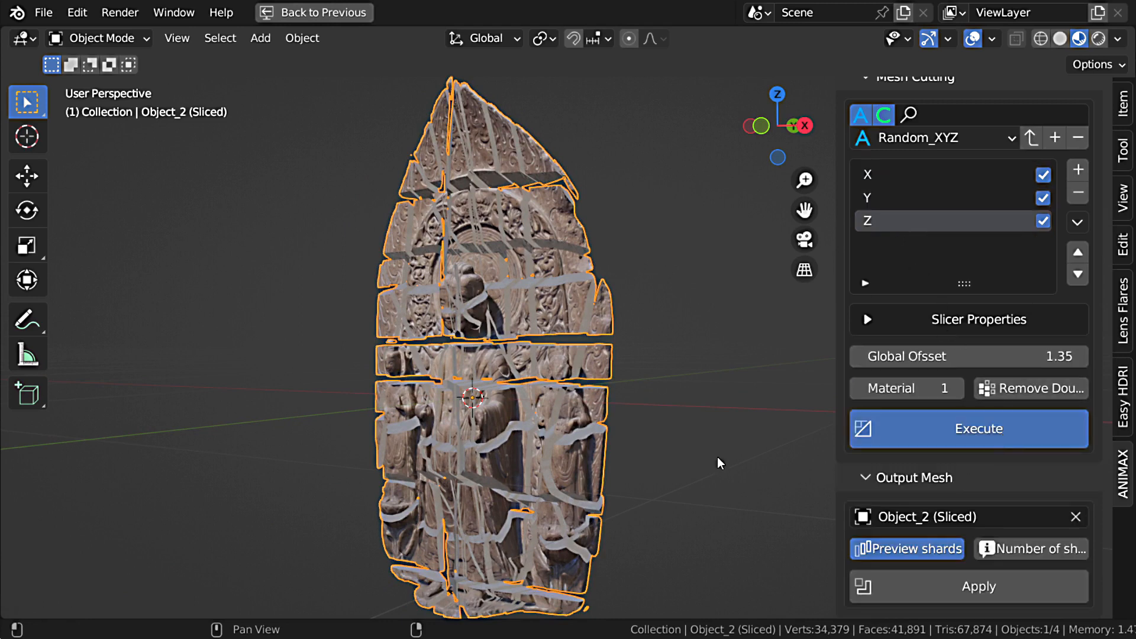
middle_click_drag(718, 456, 659, 426)
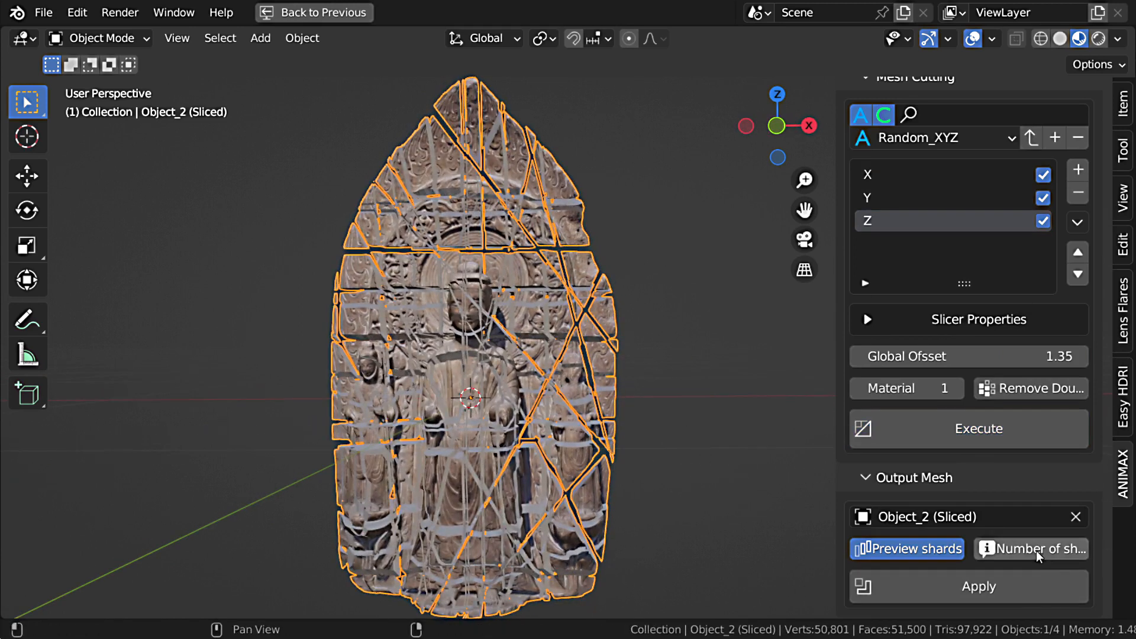
Step: Check the relief's number of shards, then apply the slicing into a new collection named Buddah
left_click(1036, 550)
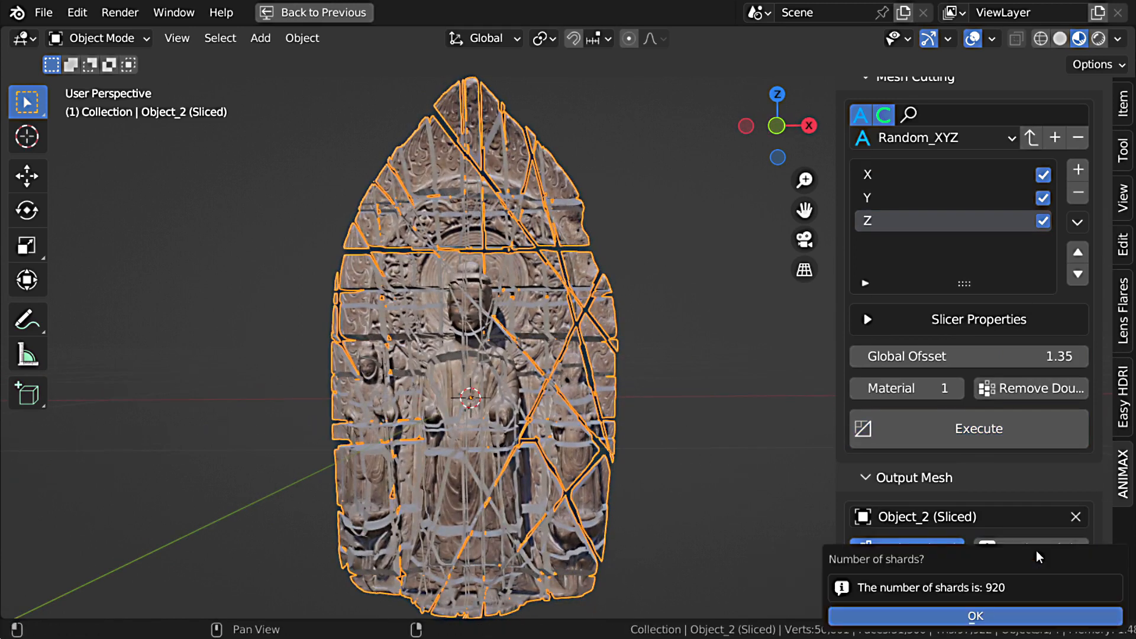
left_click(975, 615)
left_click(992, 589)
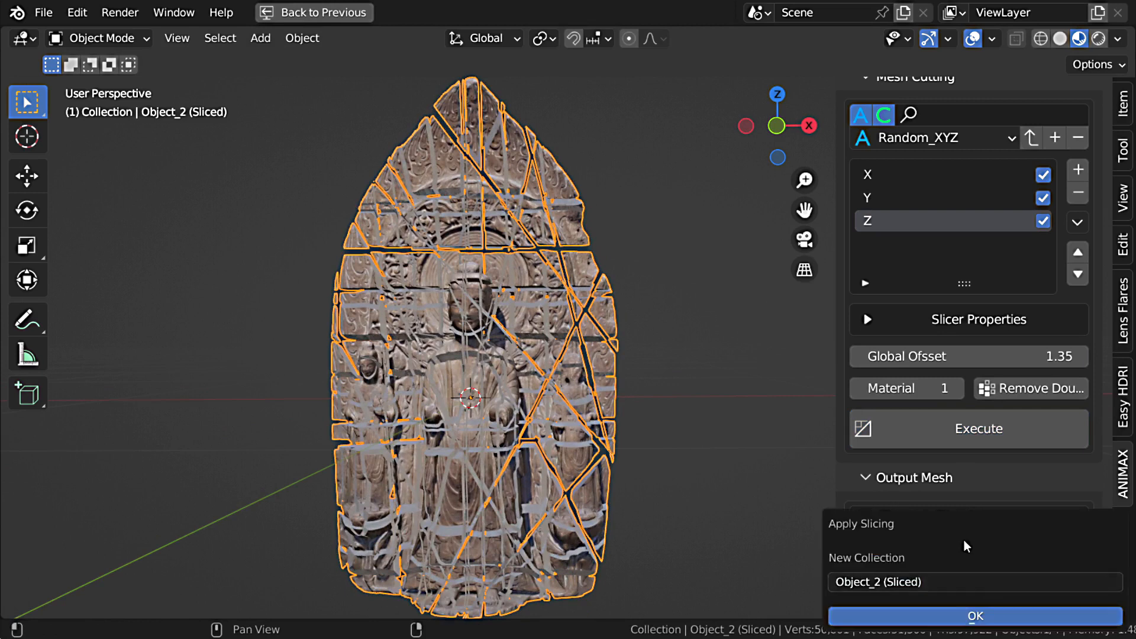
left_click(663, 477)
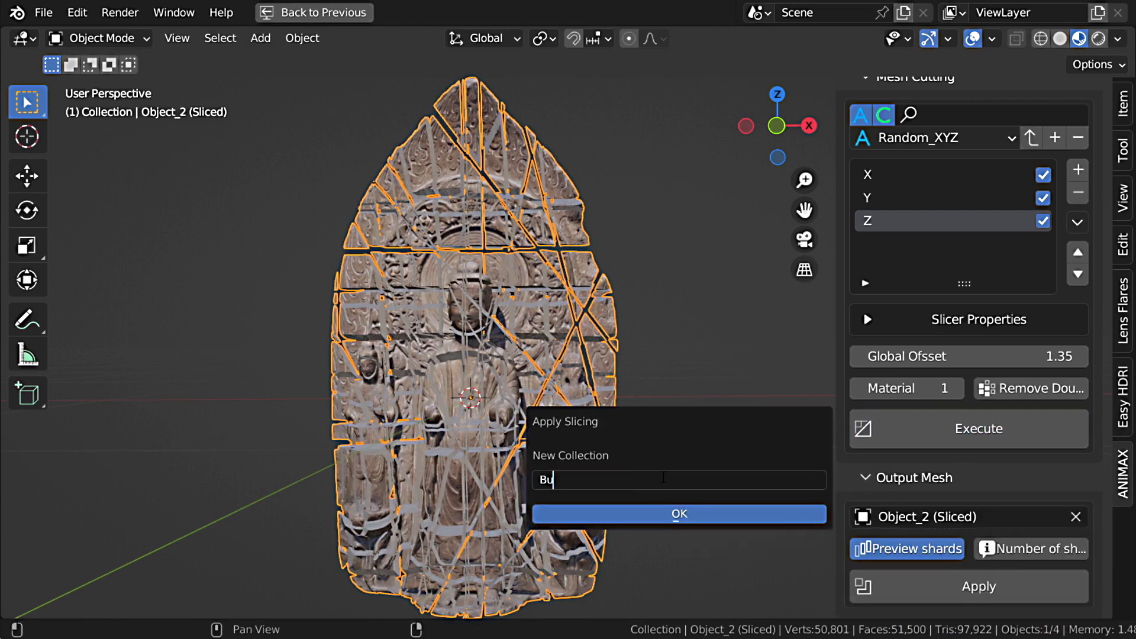
type("Buddah")
key("Return")
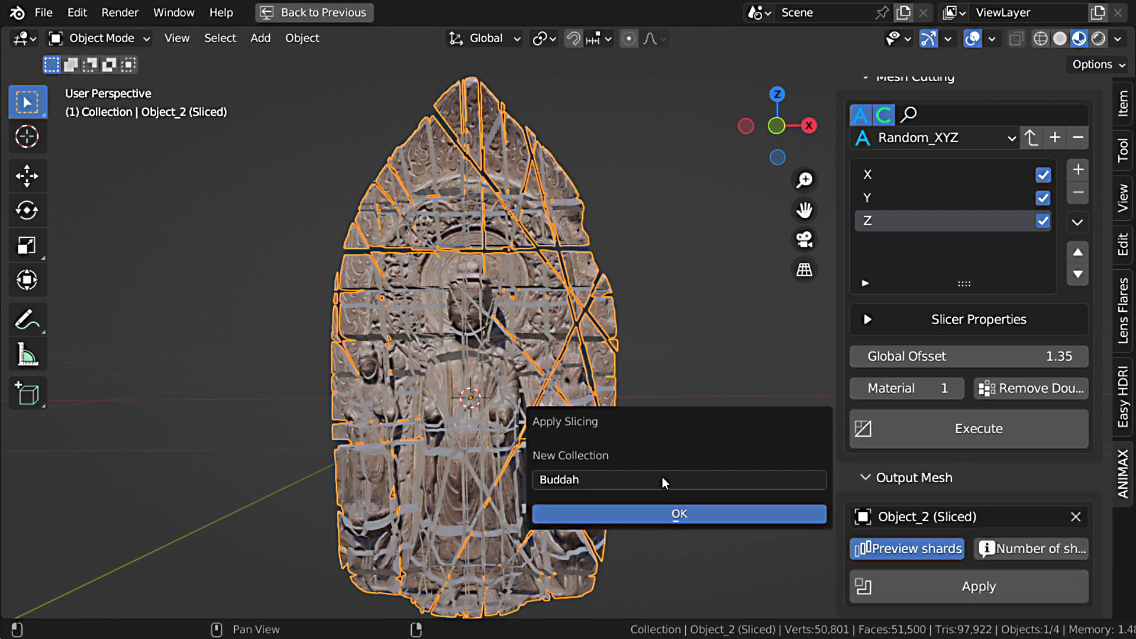
key("Return")
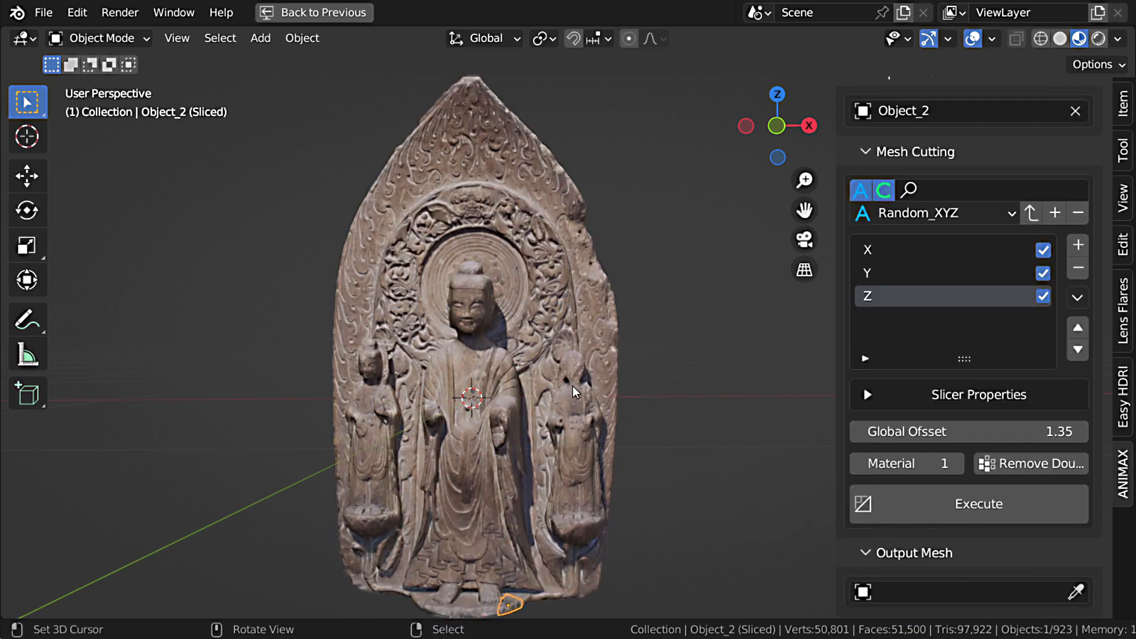
Step: Restore the full window layout and exclude the Buddah collection from the view layer
scroll(591, 376, "down", 2)
key("ctrl+space")
left_click(1077, 201)
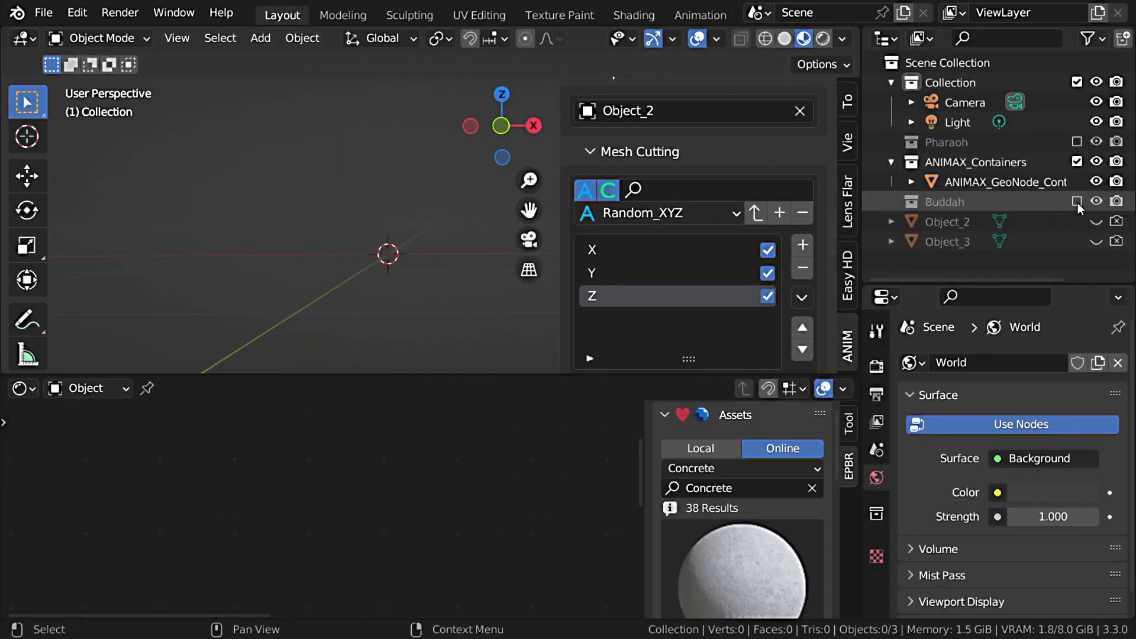
Step: Switch ANIMAX to Animate mode and add a new item that uses the Buddah collection
scroll(718, 229, "up", 5)
left_click(645, 165)
left_click(638, 128)
left_click(629, 161)
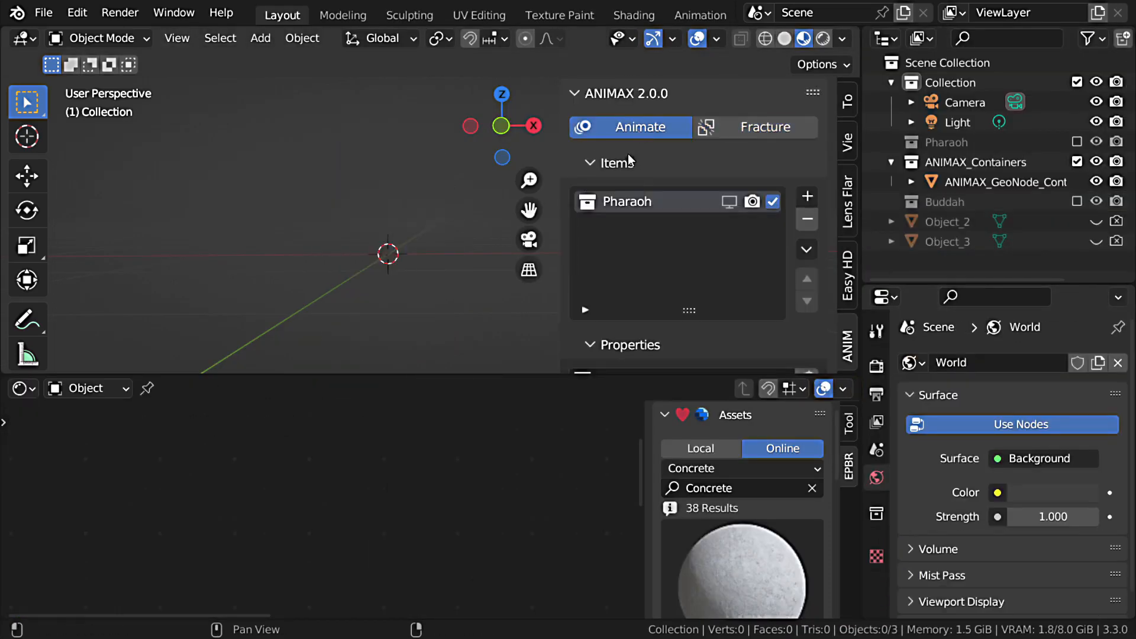
left_click(807, 196)
left_click(805, 222)
scroll(680, 251, "down", 4)
left_click(680, 239)
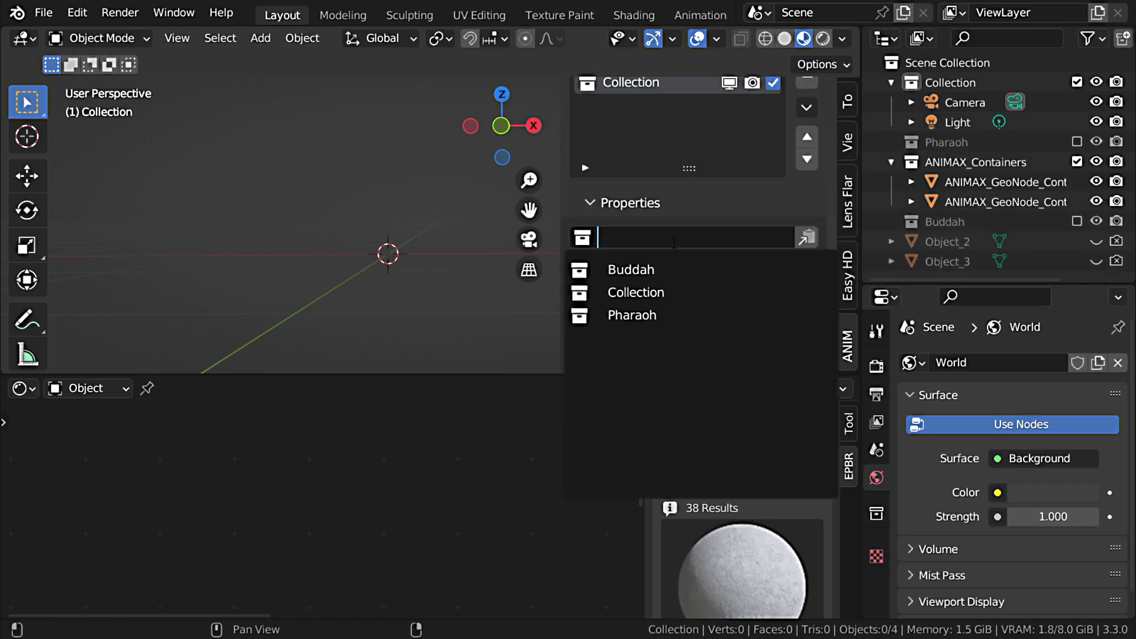
left_click(662, 269)
scroll(700, 204, "up", 3)
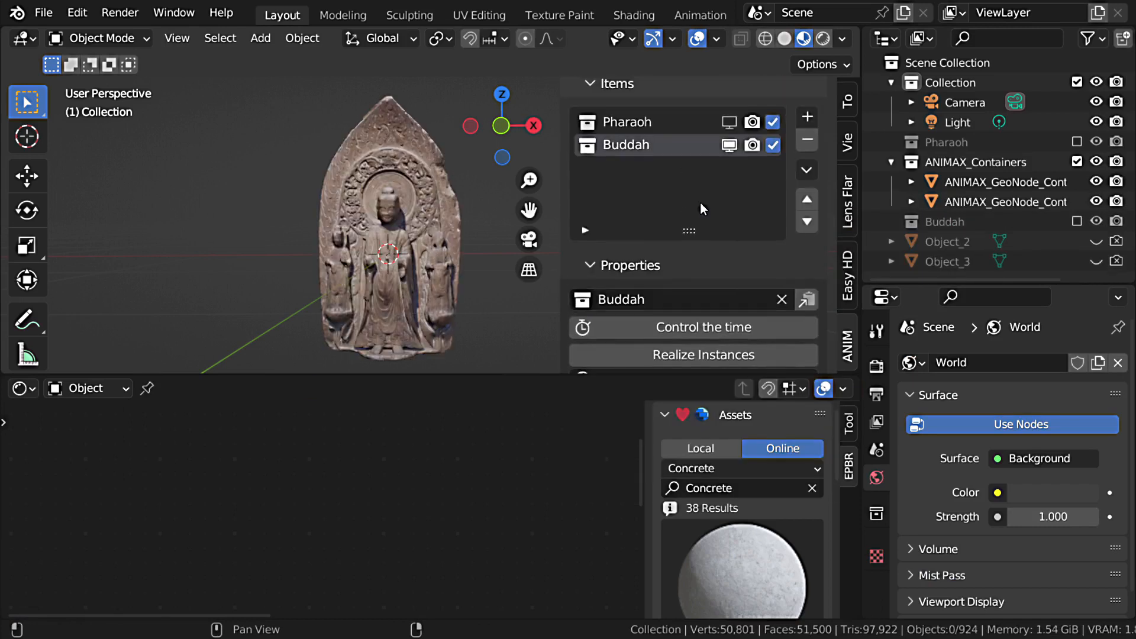
Step: Add an Orbit effect to the Buddah item in the enlarged 3D view
key("ctrl+space")
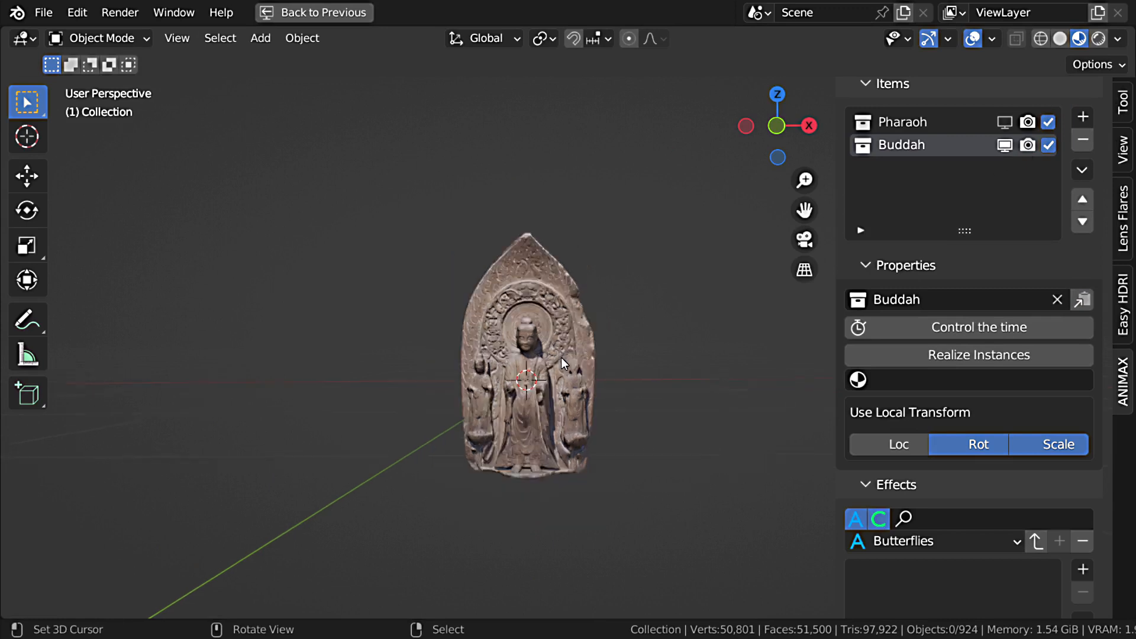
key("KP_1")
mouse_move(567, 357)
middle_mouse_down()
mouse_move(591, 416)
mouse_move(606, 368)
mouse_move(565, 363)
middle_mouse_up()
scroll(1002, 177, "up", 3)
left_click(947, 159)
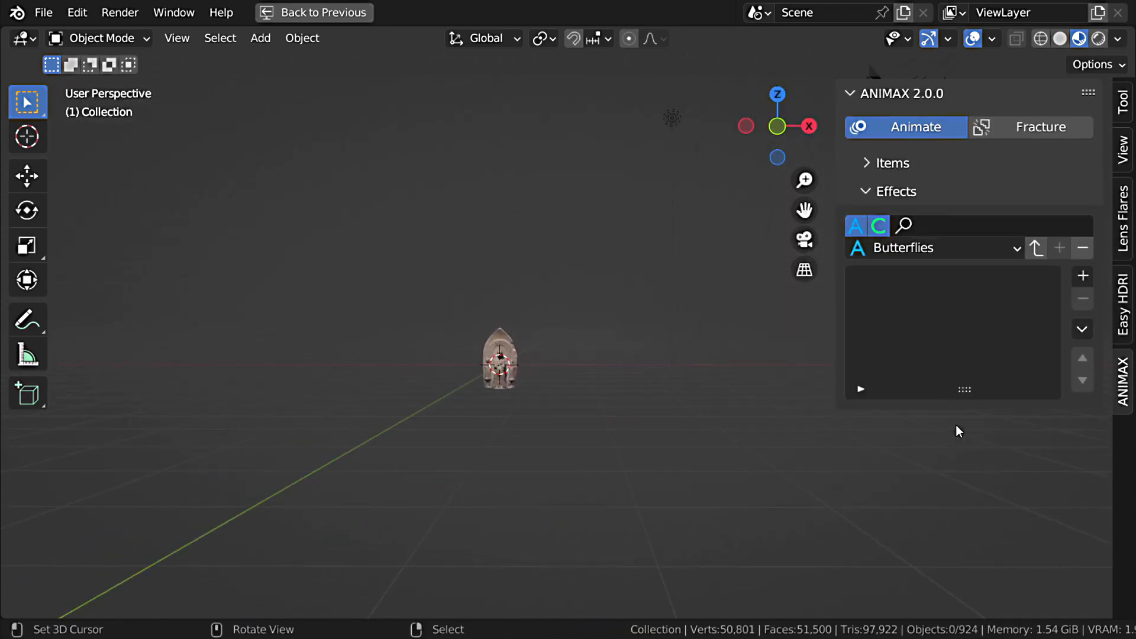
scroll(510, 340, "up", 6)
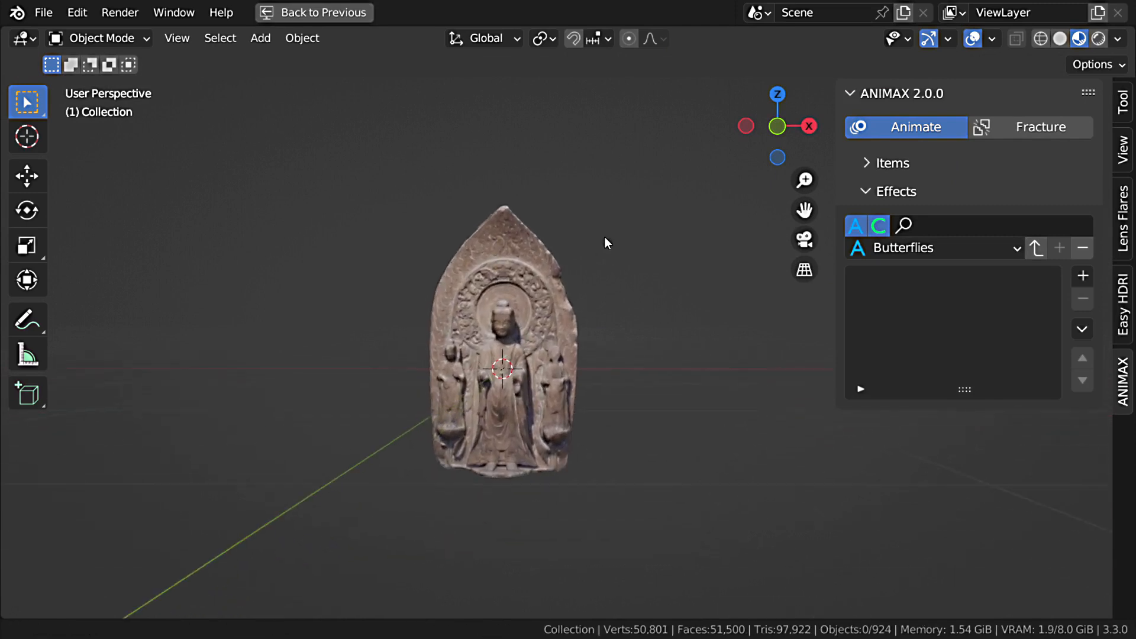
scroll(527, 324, "up", 2)
left_click(1084, 275)
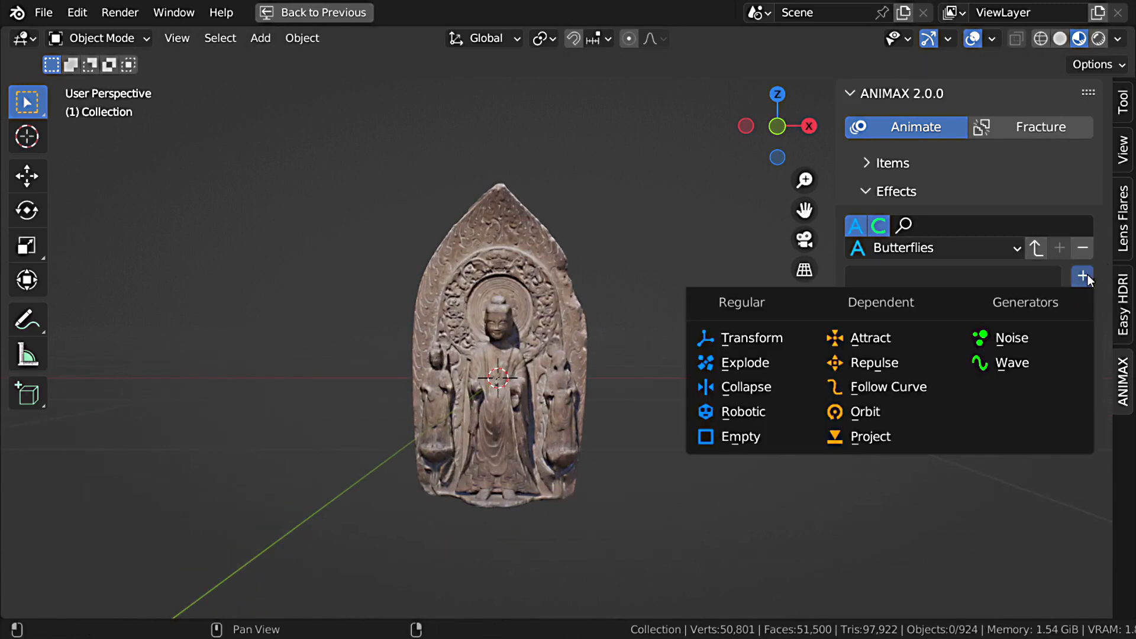
left_click(878, 407)
Step: Add a plain axes empty at the centre of the relief
scroll(609, 336, "down", 4)
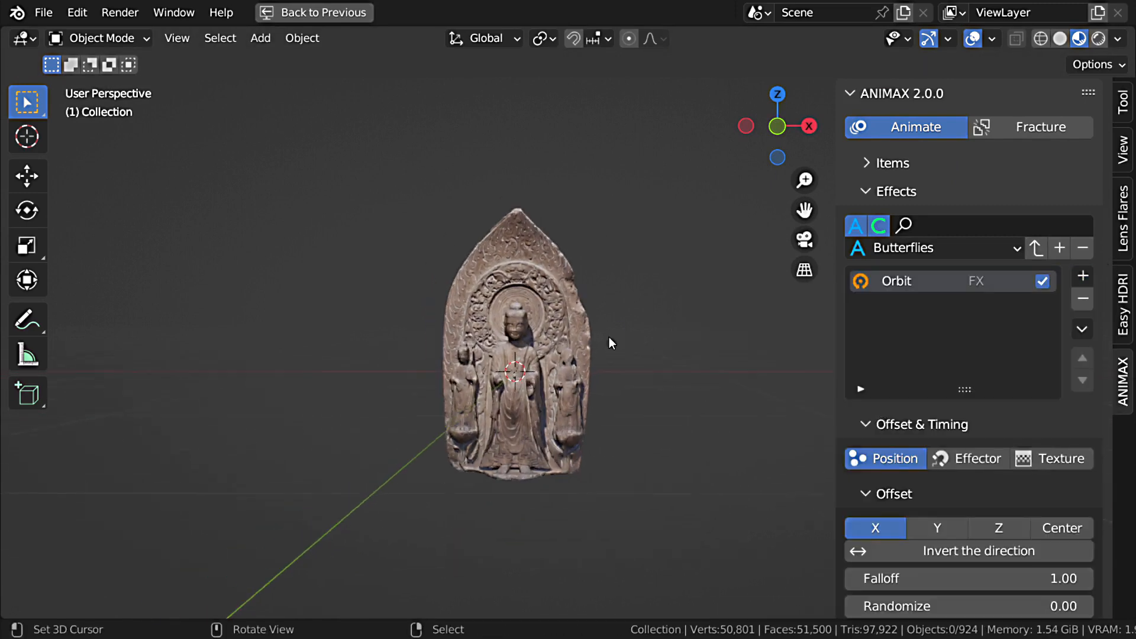
key("shift+a")
mouse_move(567, 243)
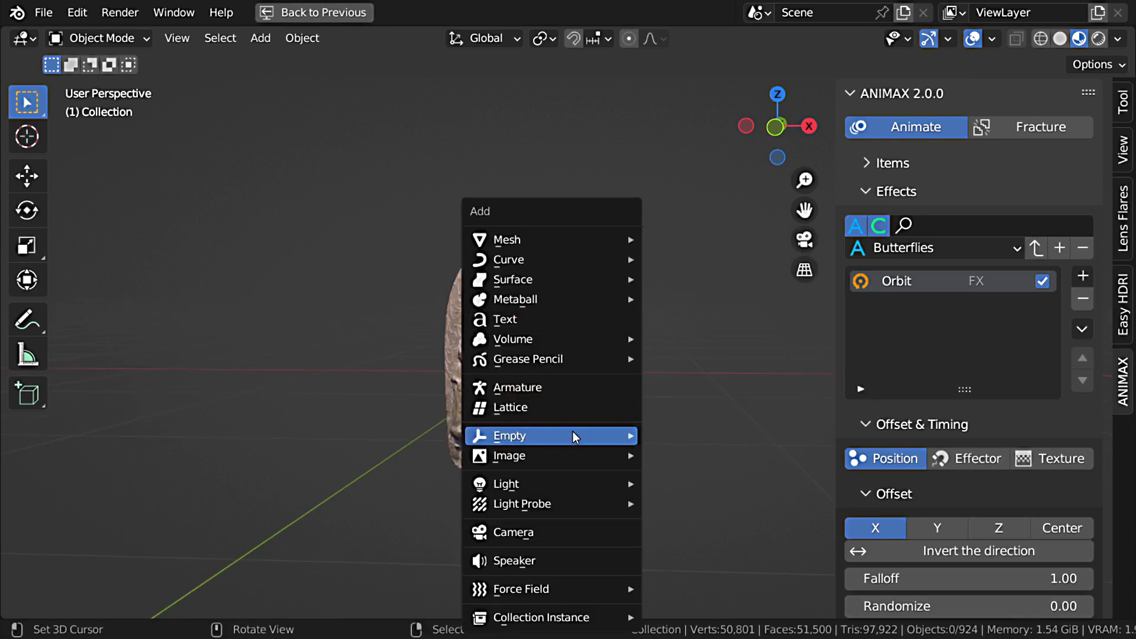
mouse_move(577, 436)
left_click(698, 436)
middle_click_drag(510, 367, 651, 367)
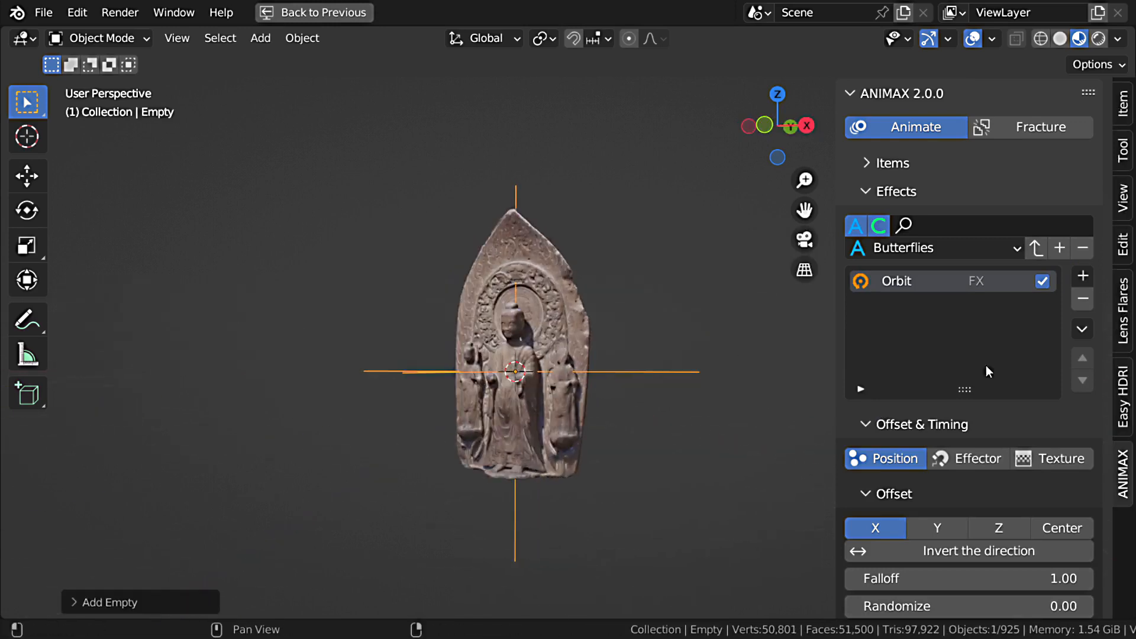
Step: Assign the Empty as the Orbit effect's center object and set its Z angle to 360°
scroll(1000, 373, "down", 10)
scroll(1001, 373, "down", 8)
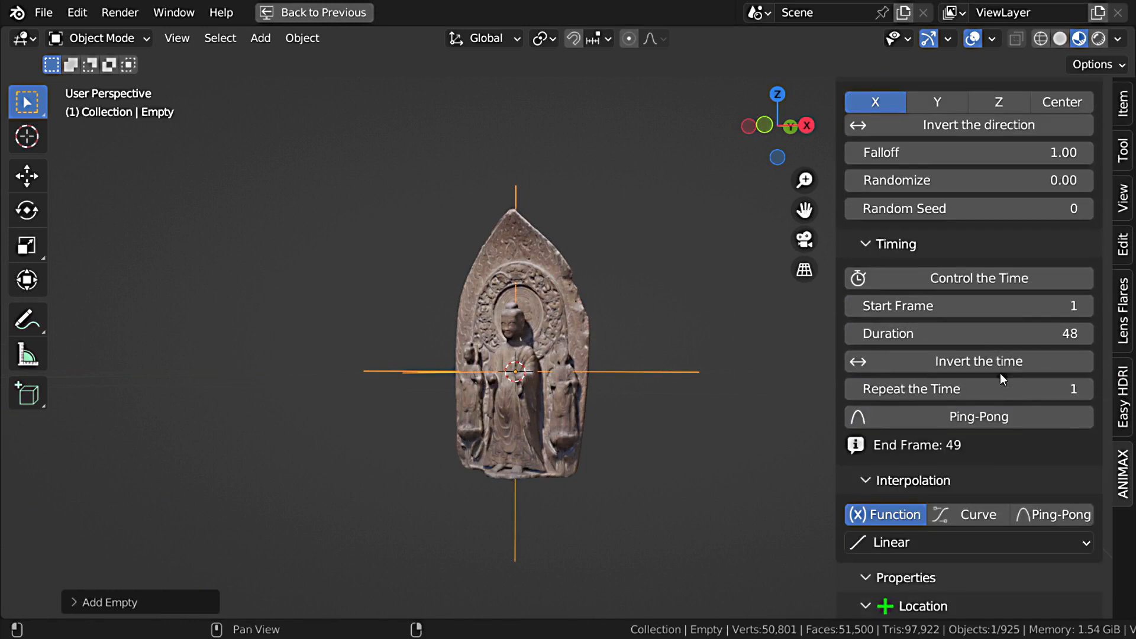
left_click(1081, 327)
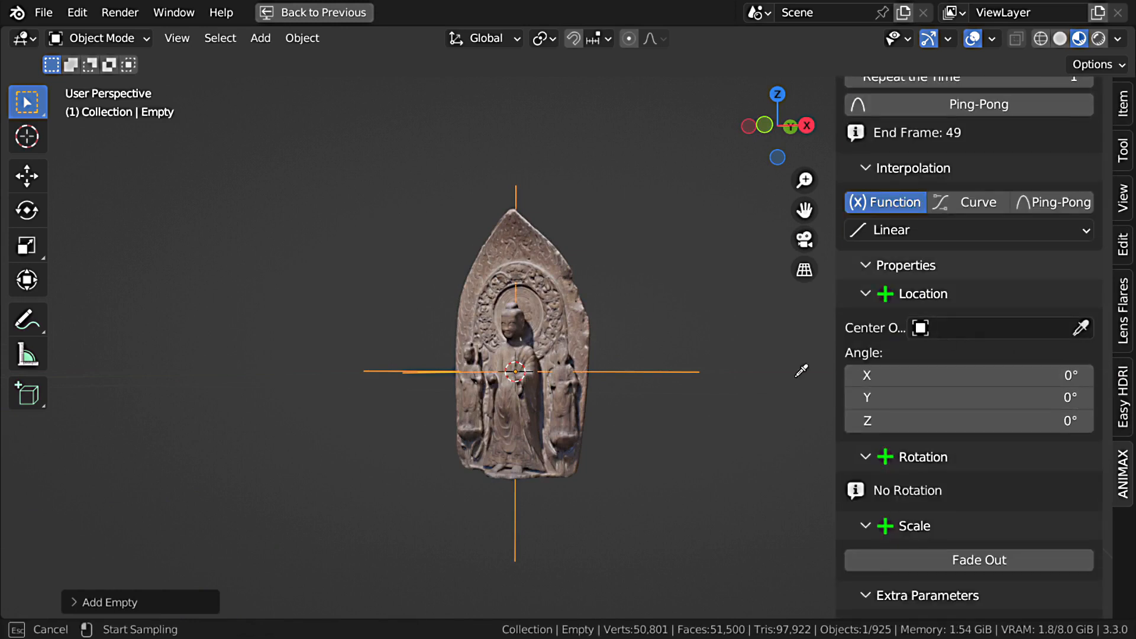
left_click(684, 370)
left_click(1025, 423)
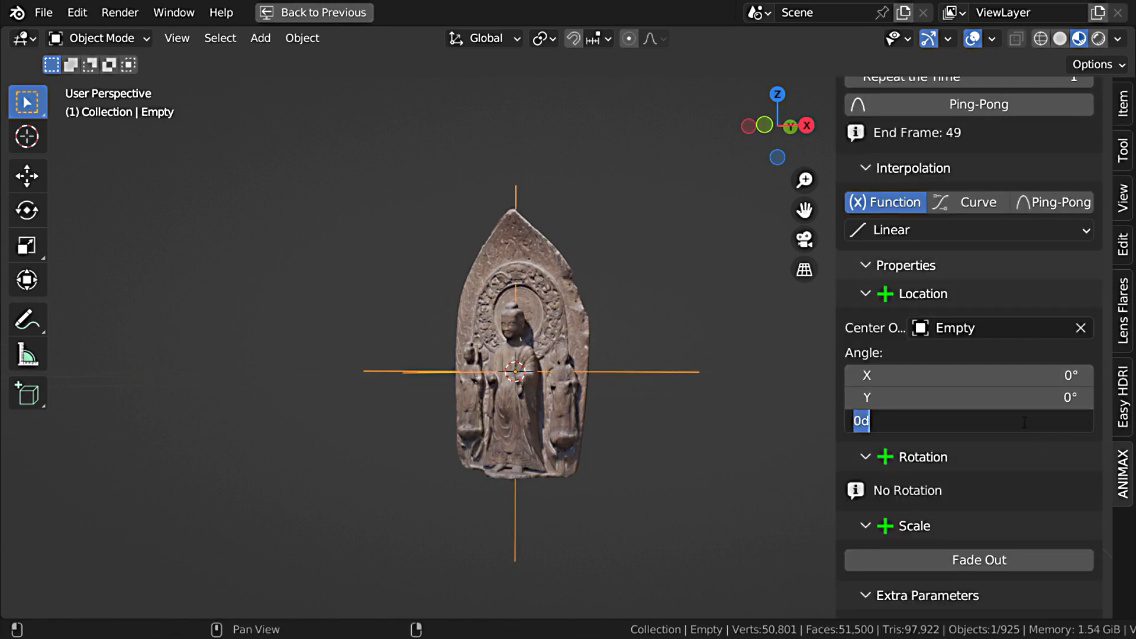
type("360")
key("Return")
Step: Play the animation and examine how the relief's shards orbit around the empty
key("space")
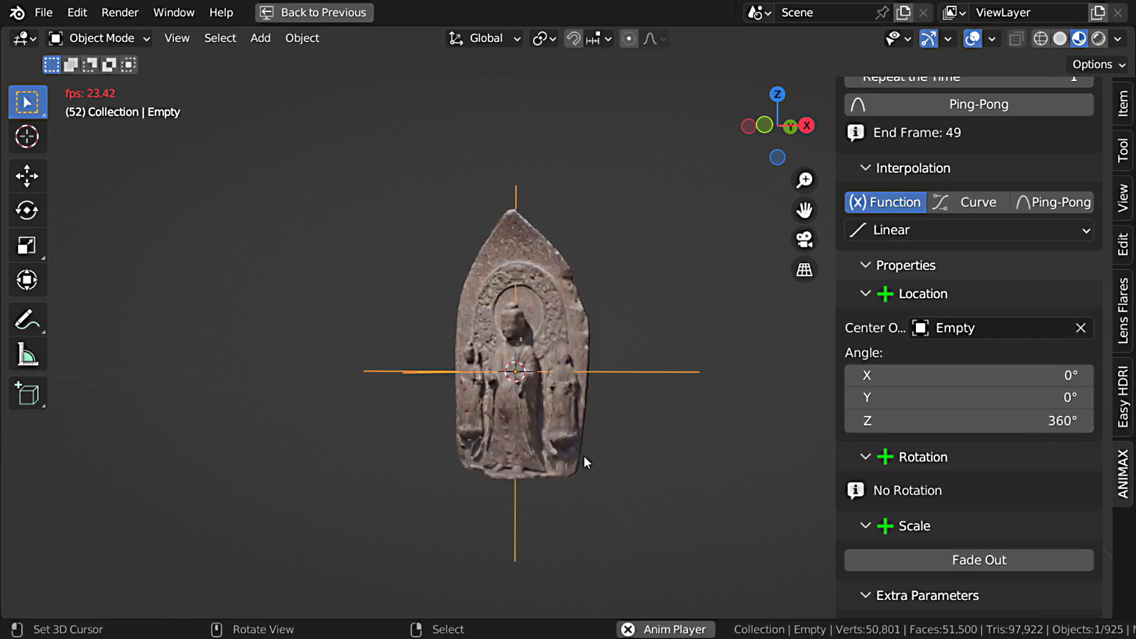
key("ctrl+space")
left_click(877, 367)
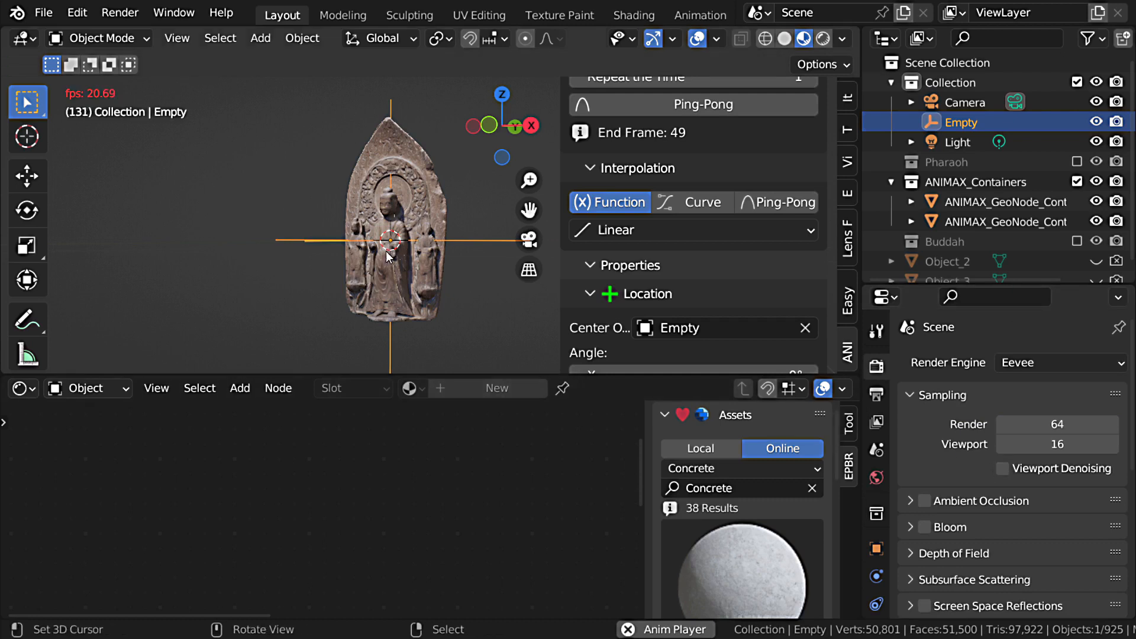
key("Escape")
key("ctrl+space")
key("space")
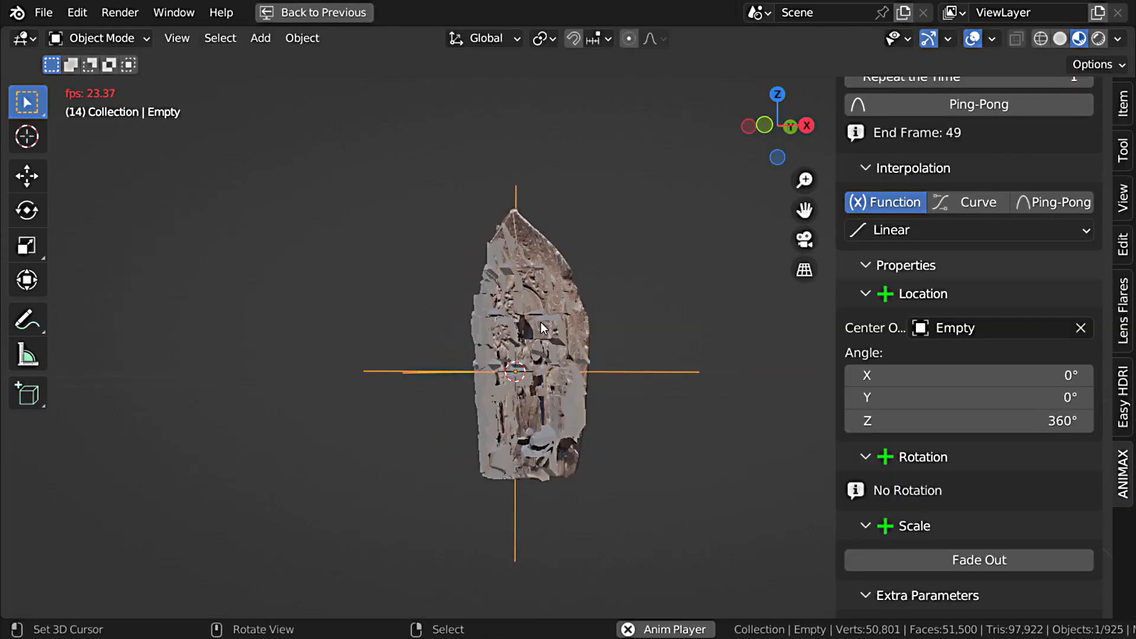
scroll(541, 322, "up", 1)
middle_click_drag(527, 354, 579, 354)
key("Escape")
Step: Set the Orbit effect's offset axis to Z, invert its direction and preview the animation
scroll(1043, 361, "up", 15)
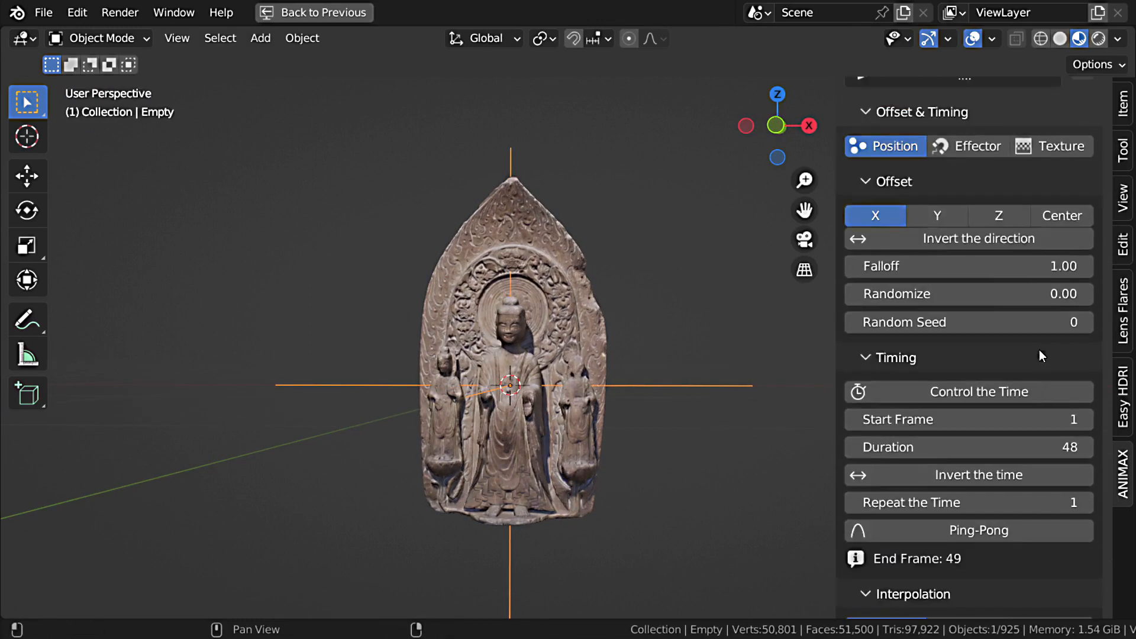
scroll(1039, 349, "up", 4)
left_click(1003, 297)
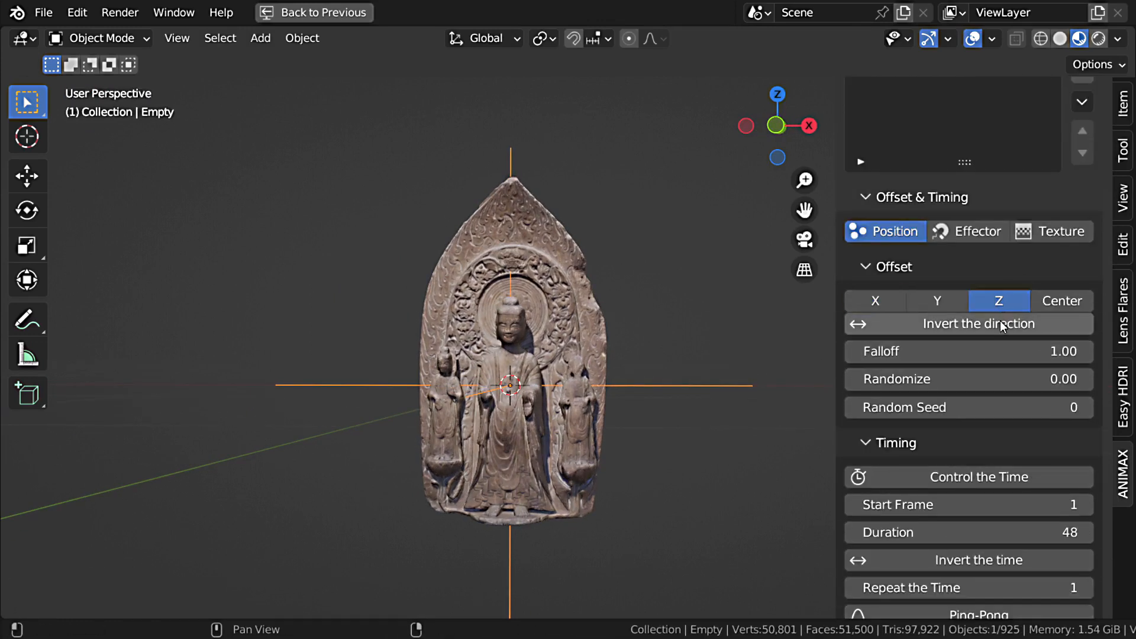
key("space")
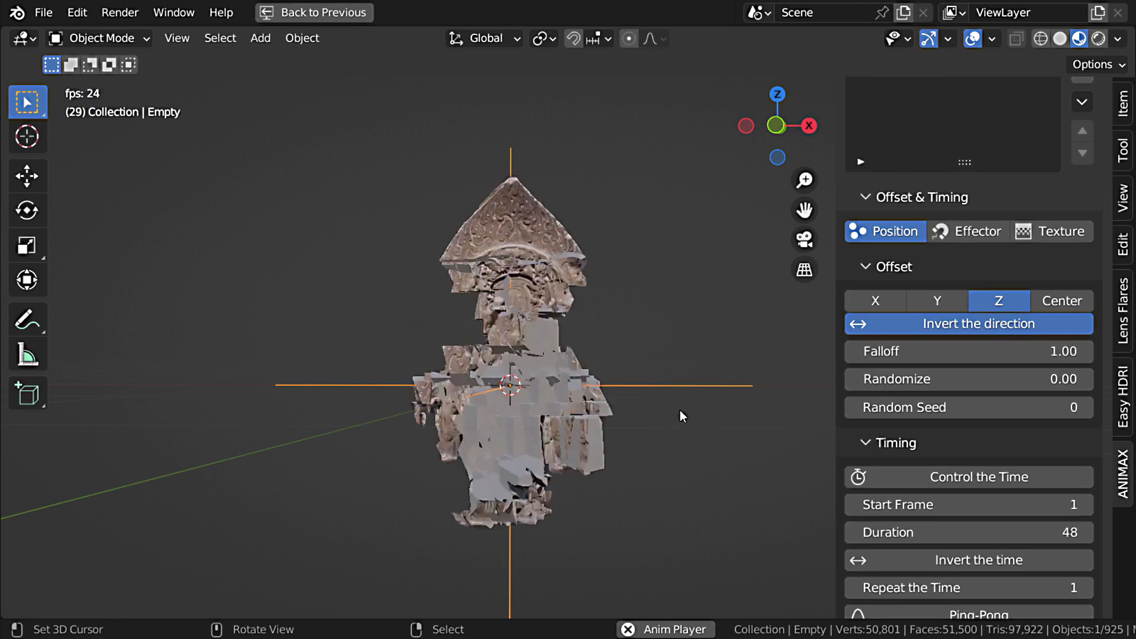
middle_click_drag(681, 410, 645, 385)
key("Escape")
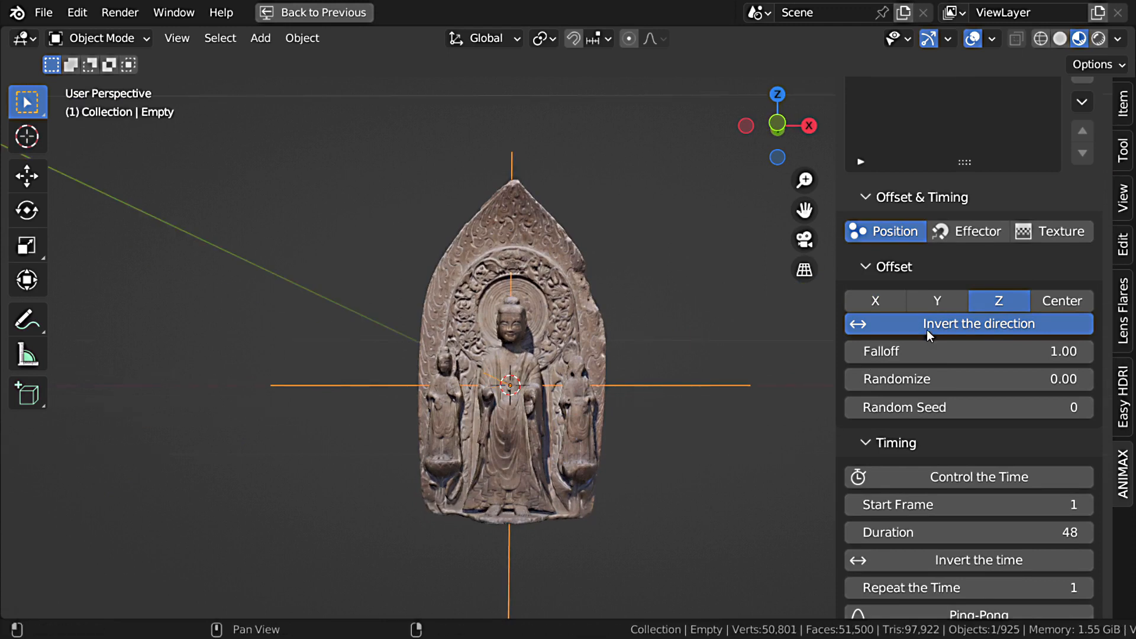
Step: Load the favourite D:\HDRI\ folder in Easy HDRI, choose reichstag_1_2k.hdr and create the world nodes
scroll(926, 329, "up", 5)
left_click(1128, 391)
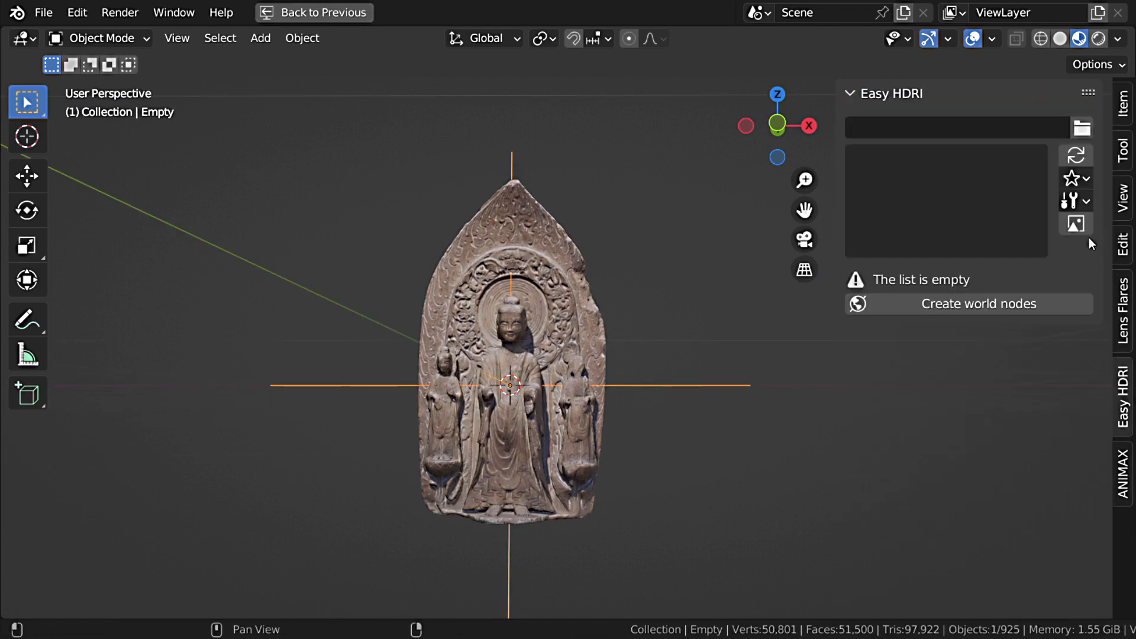
left_click(1076, 178)
left_click(1038, 203)
left_click(986, 210)
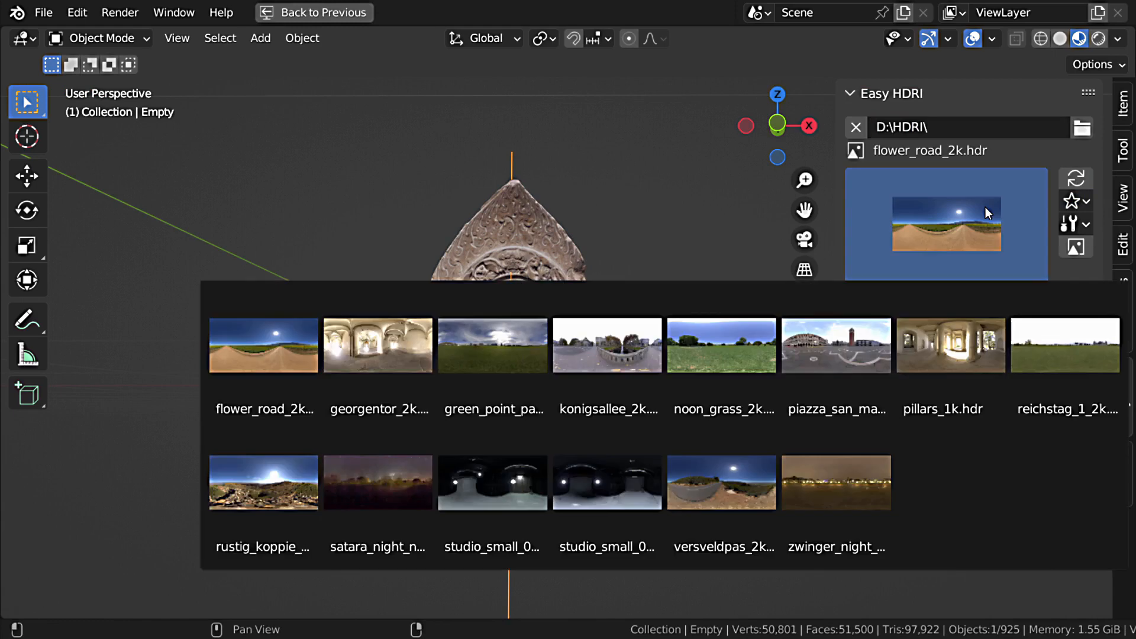
left_click(1085, 374)
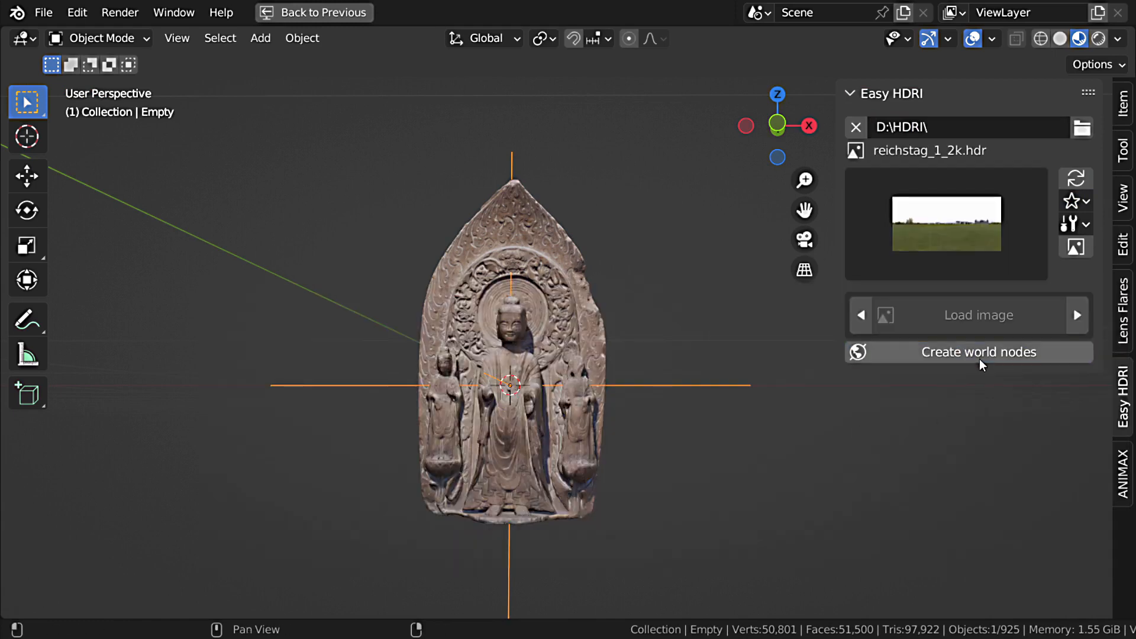
left_click(982, 362)
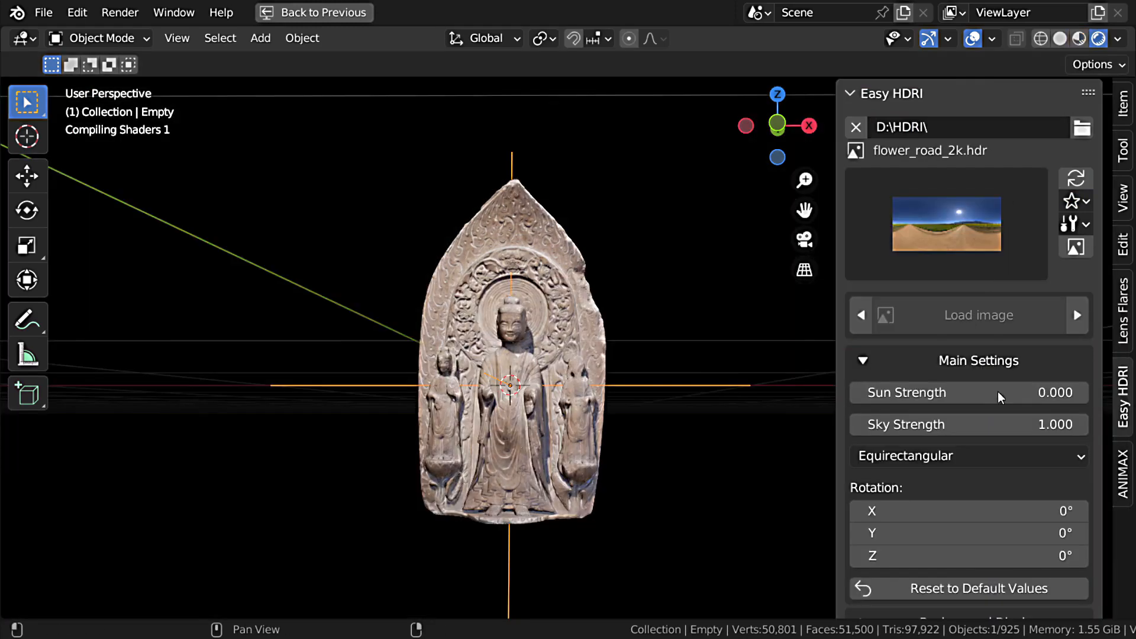
Step: Display the HDRI background as a solid black colour in rendered shading and hide the viewport overlays
scroll(1000, 396, "down", 2)
left_click(929, 294)
left_click(978, 329)
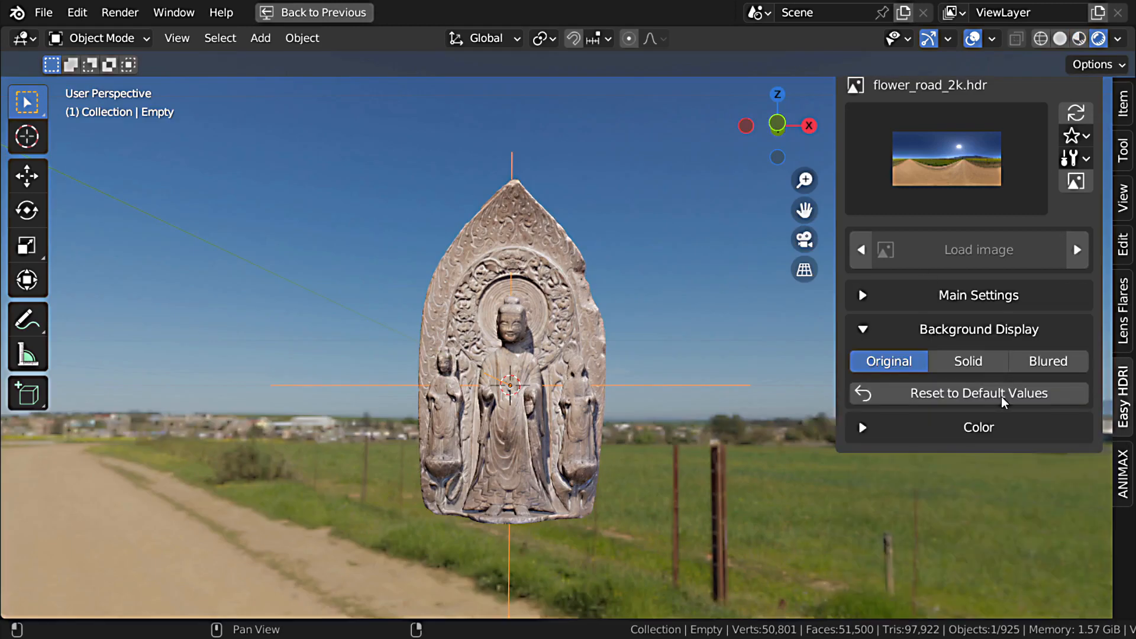
left_click(981, 368)
key("shift+alt+z")
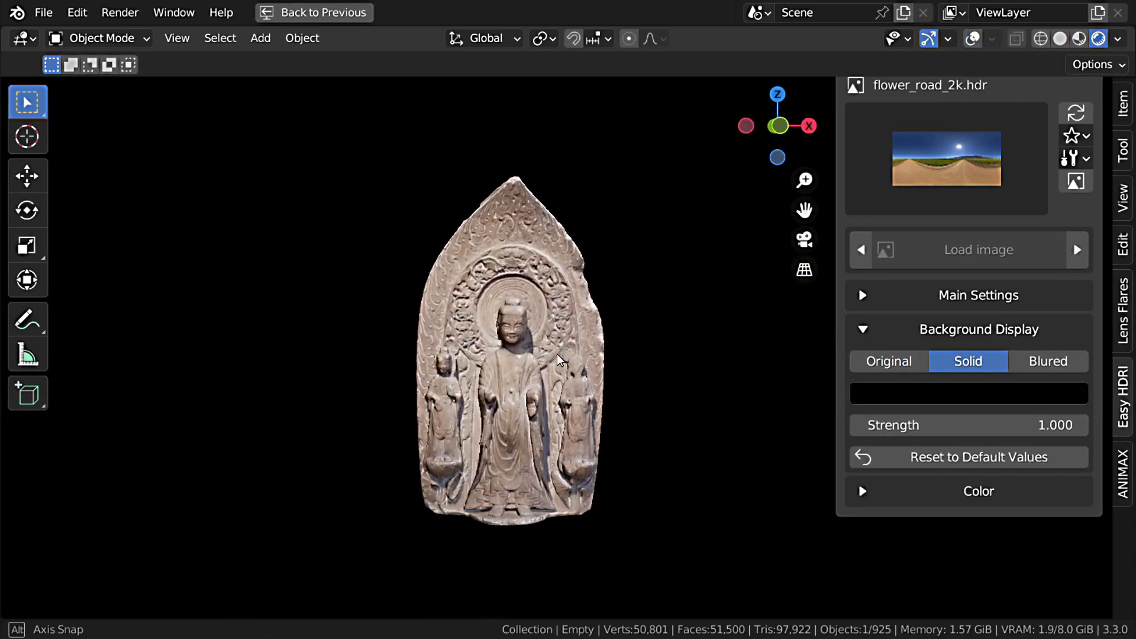
Step: Enable Ambient Occlusion for the Eevee renderer with a factor of 2, then maximize the 3D viewport
key("space")
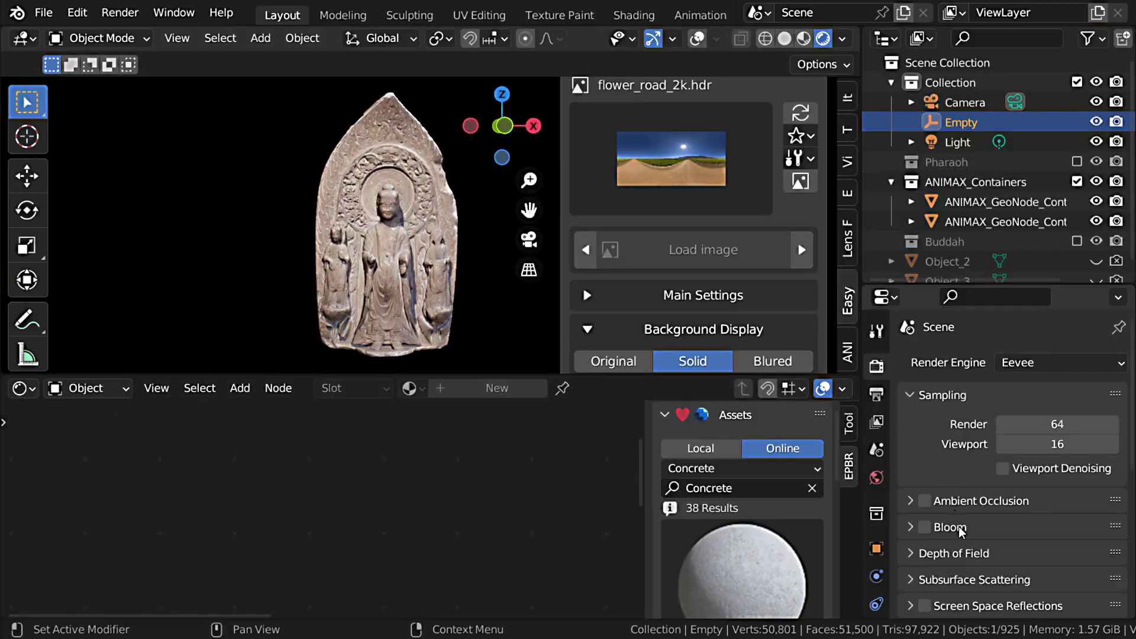
left_click(925, 501)
left_click(911, 501)
key("Return")
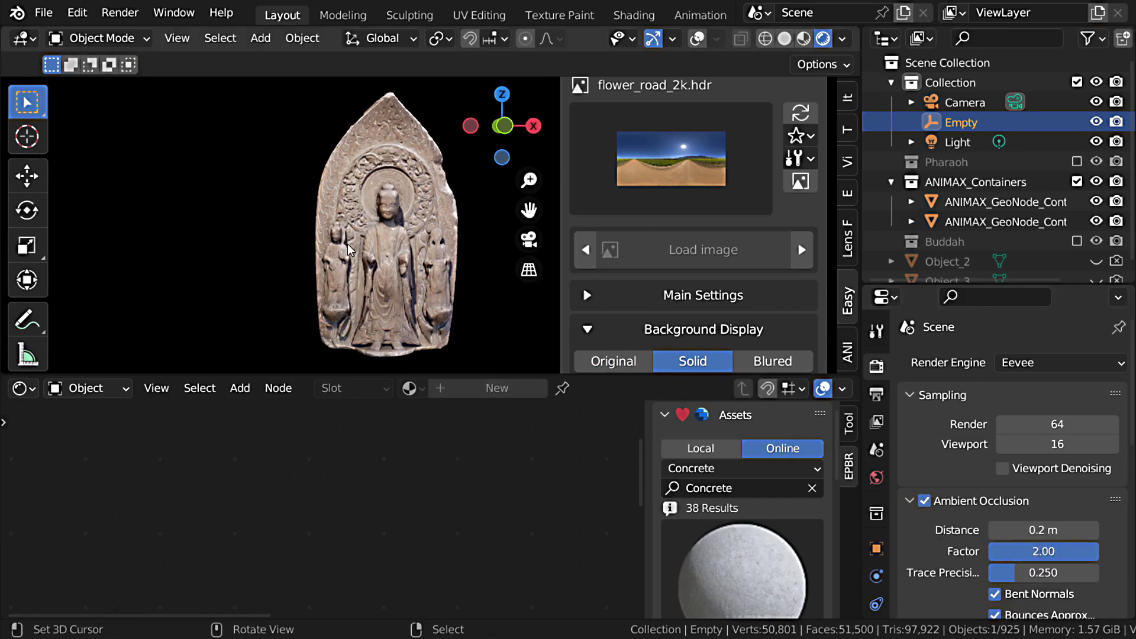
key("ctrl+space")
Step: Set the Orbit effect's duration to 120 frames and preview the animation
key("space")
middle_click_drag(539, 339, 516, 366)
left_click(1123, 473)
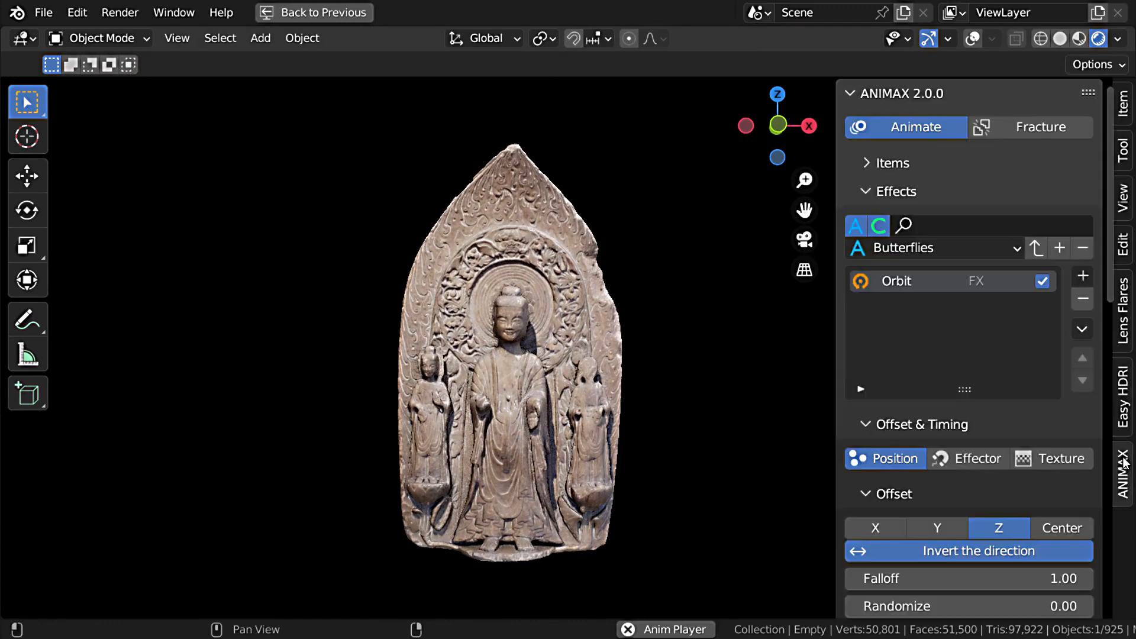
scroll(984, 382, "down", 10)
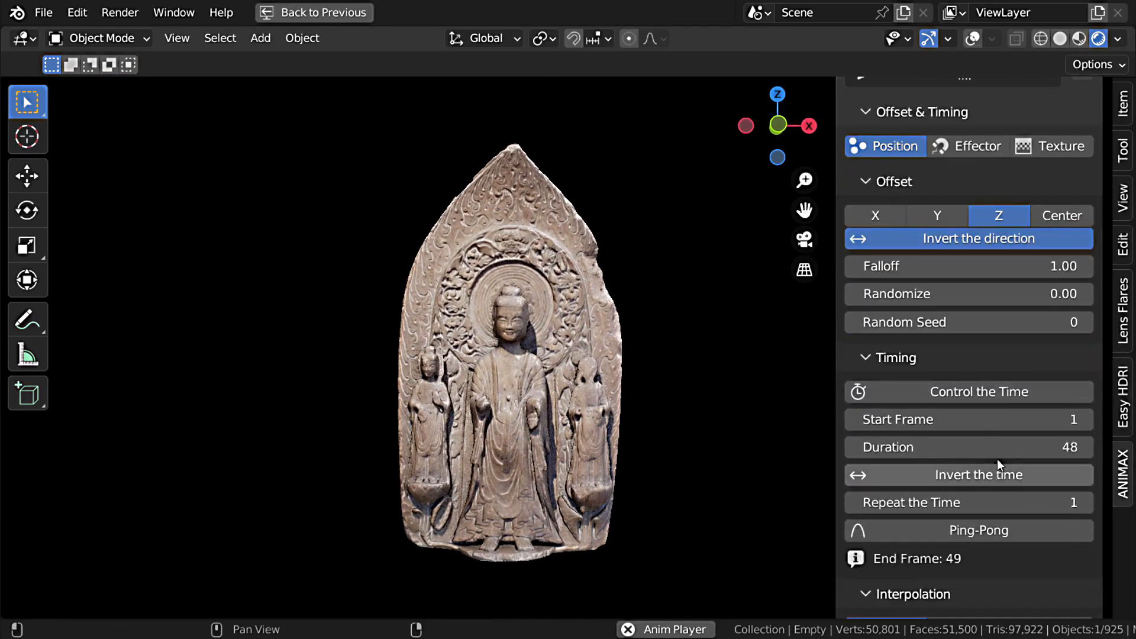
left_click(997, 450)
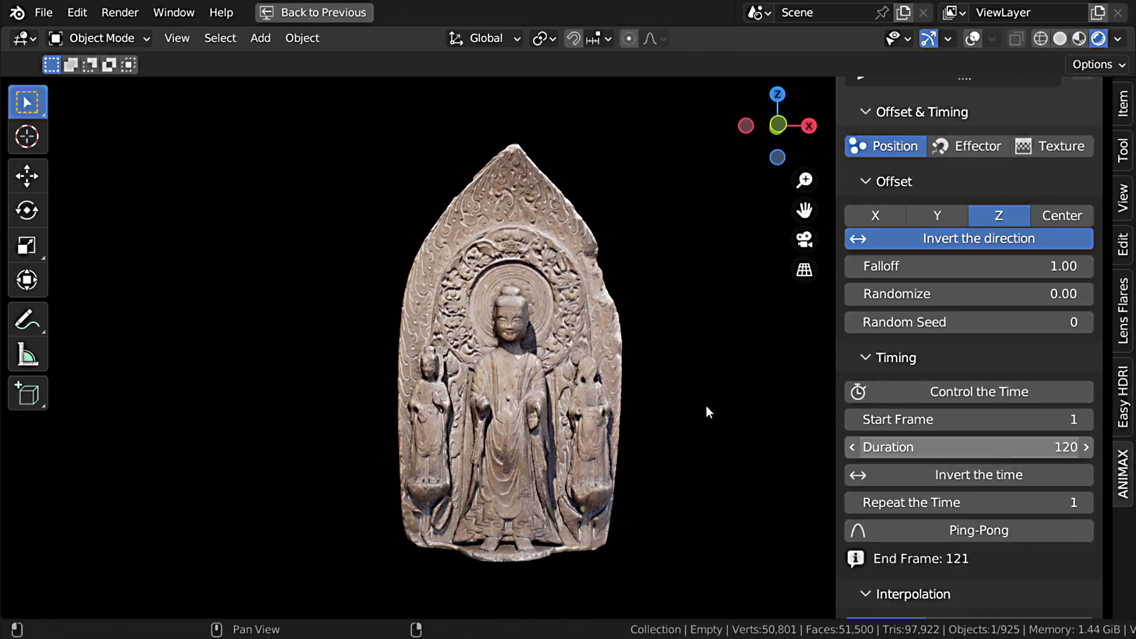
key("space")
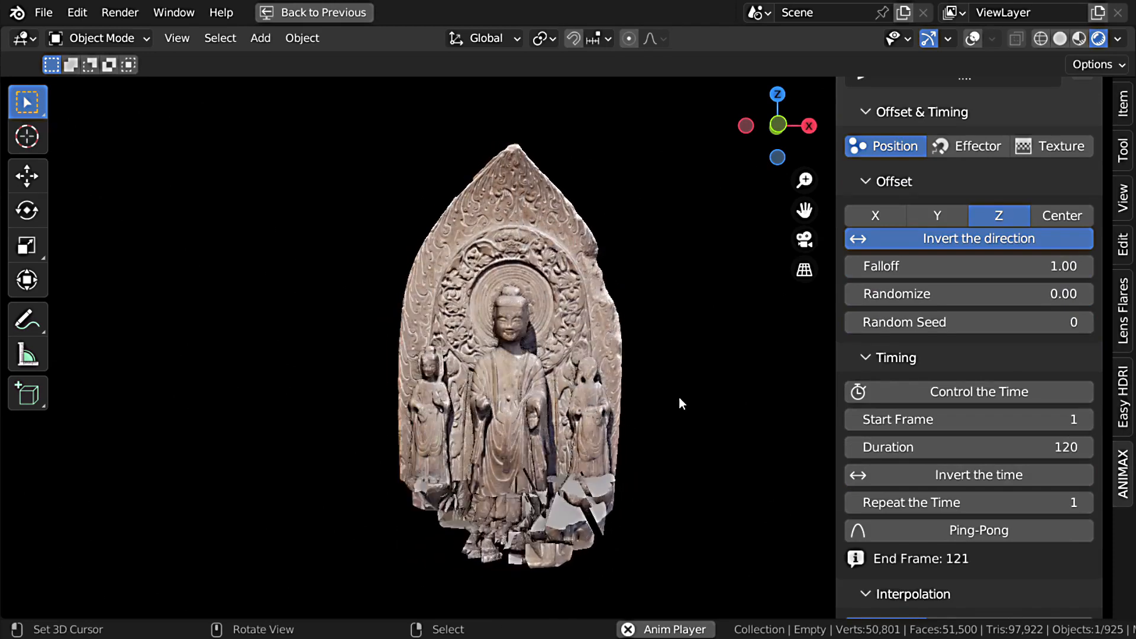
Step: Switch the Orbit effect's interpolation function to Ease In Out and preview the animation
key("space")
scroll(980, 442, "down", 8)
left_click(963, 400)
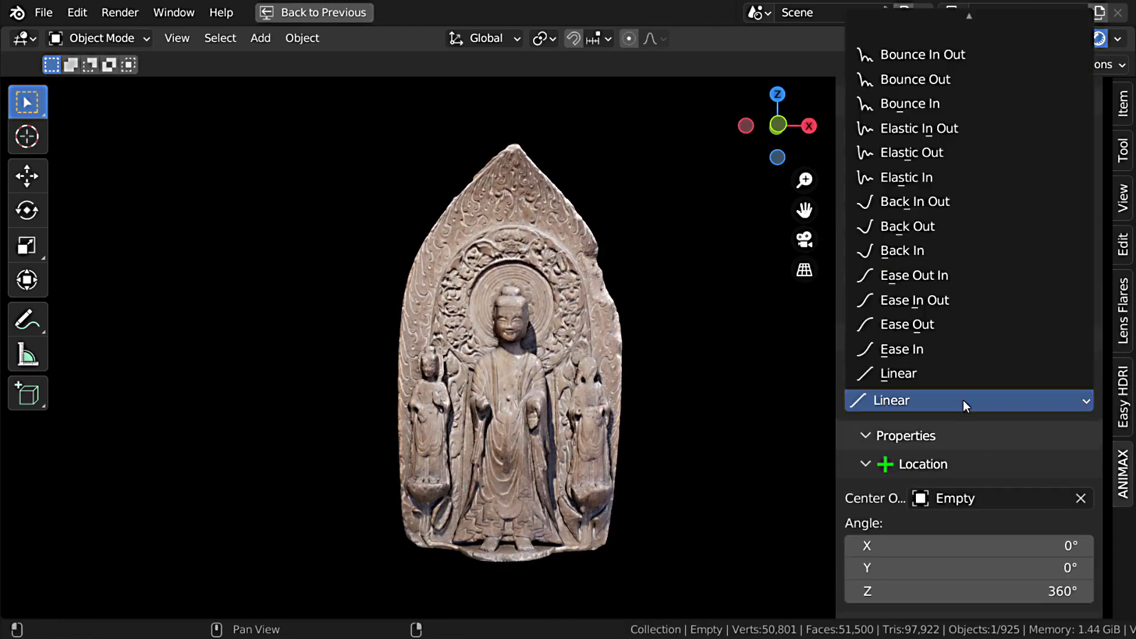
left_click(957, 301)
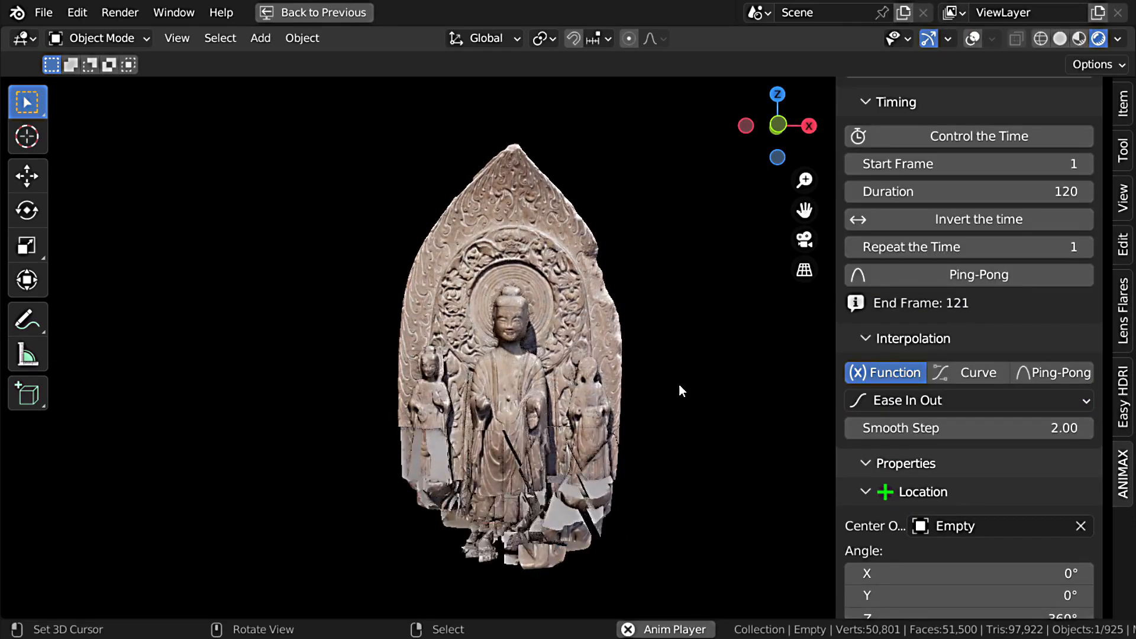
key("space")
Step: Add a Transform effect to the Butterflies effects and name it Rotation
scroll(1050, 381, "up", 8)
scroll(1050, 387, "up", 8)
left_click(1083, 219)
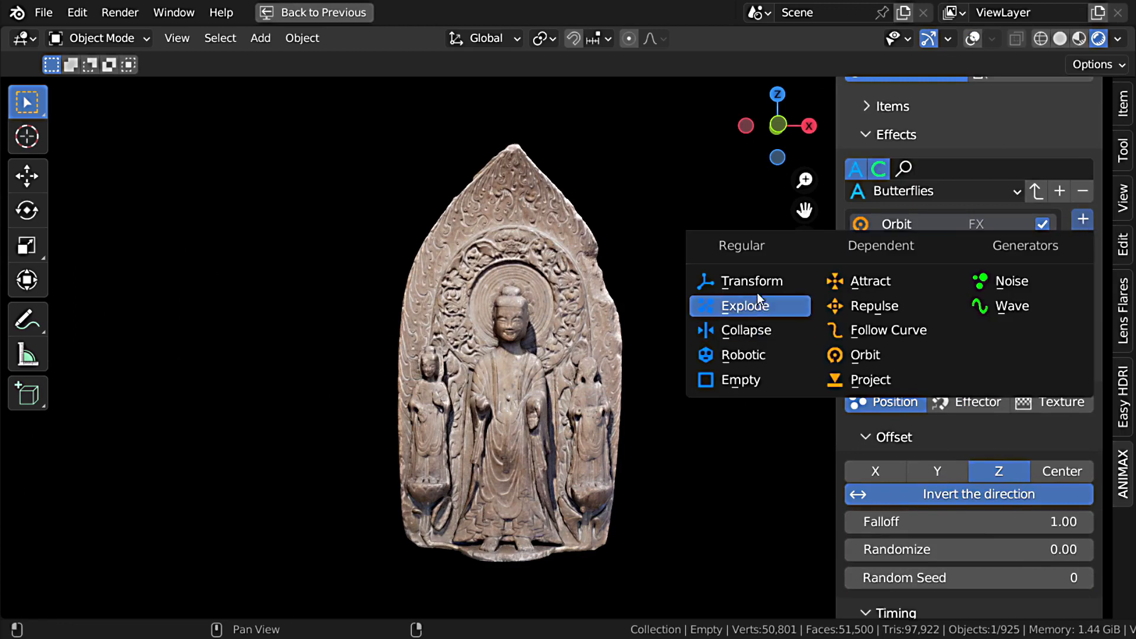
left_click(764, 279)
double_click(928, 249)
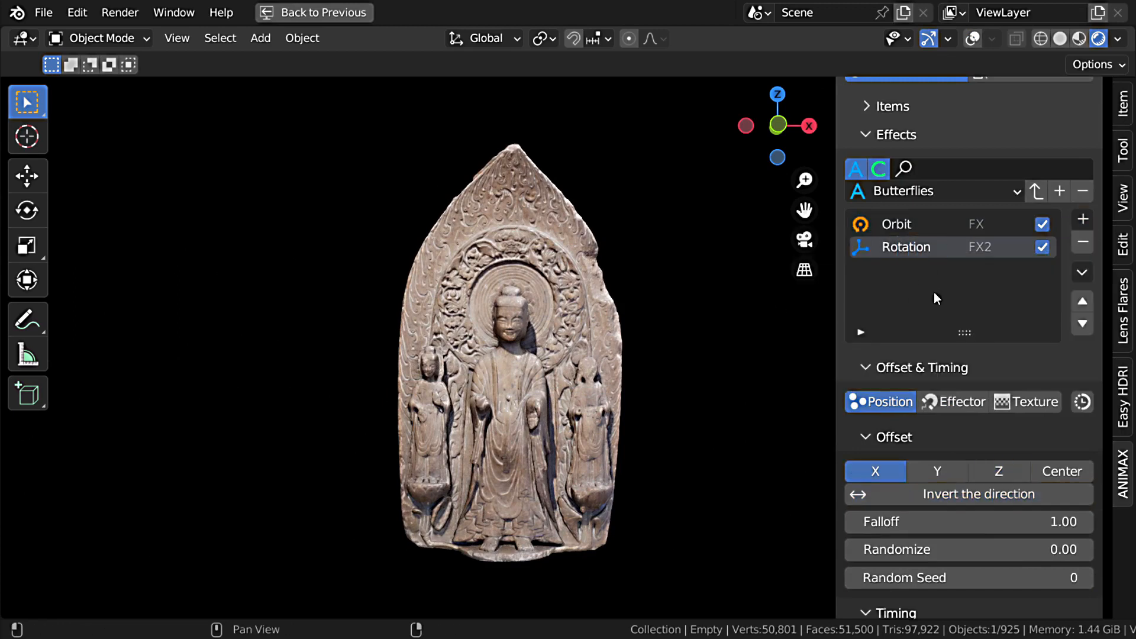
Step: Make the Rotation effect reuse the offset and timing of the Orbit effect FX
left_click(1080, 403)
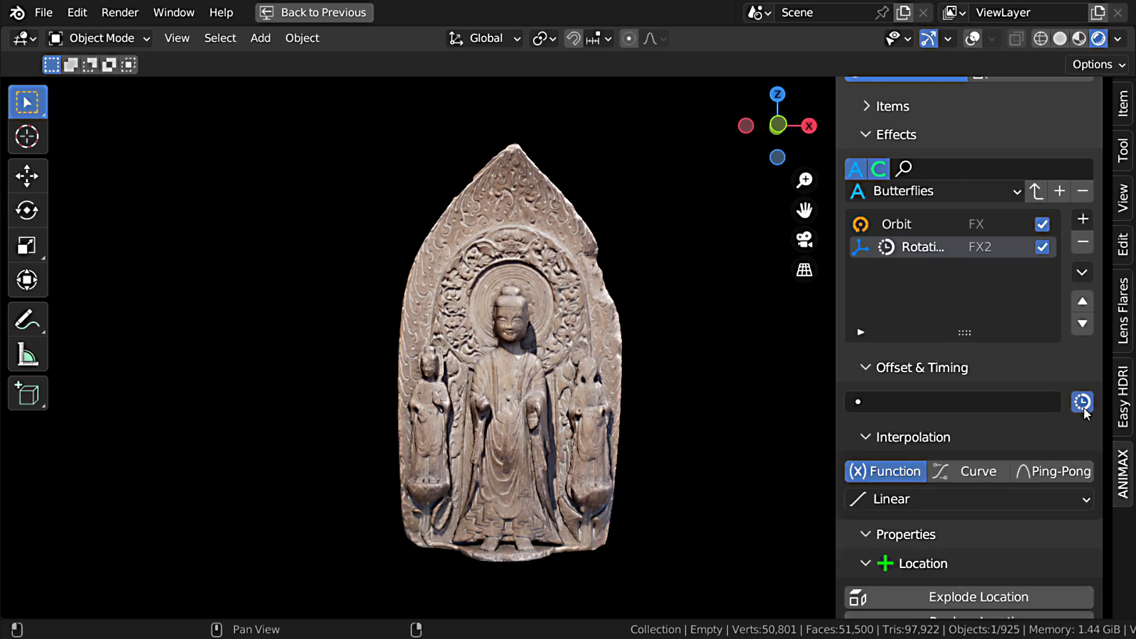
left_click(963, 402)
left_click(894, 161)
Step: Set the Rotation effect's random rotation to 360° on X, Y and Z and preview the animation from the first frame
scroll(966, 421, "down", 12)
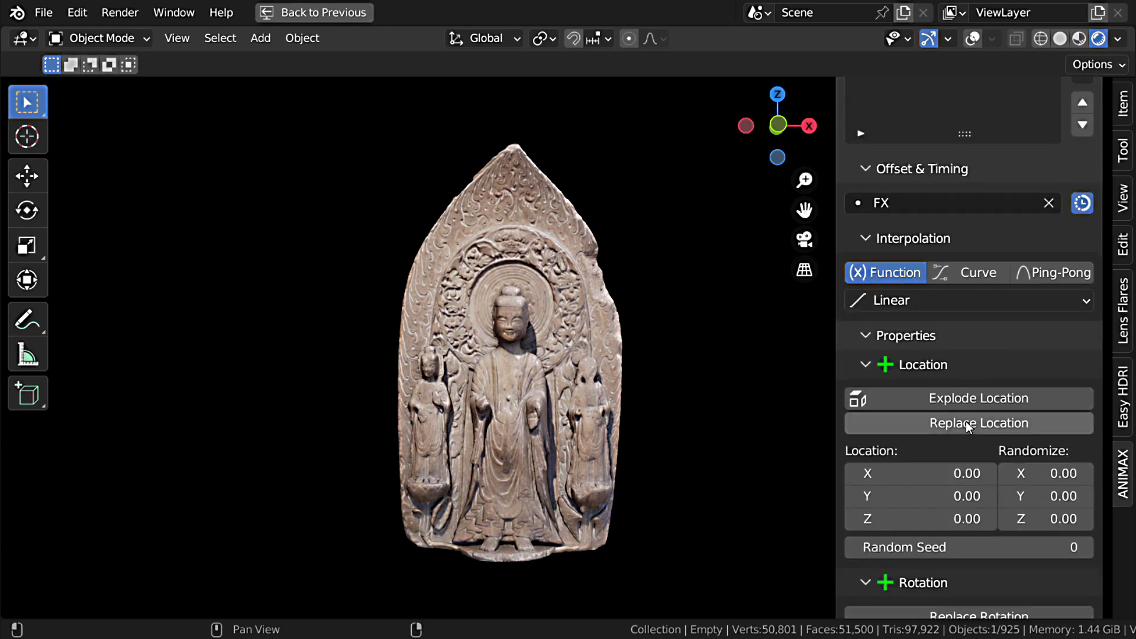
left_click_drag(1055, 459, 1053, 407)
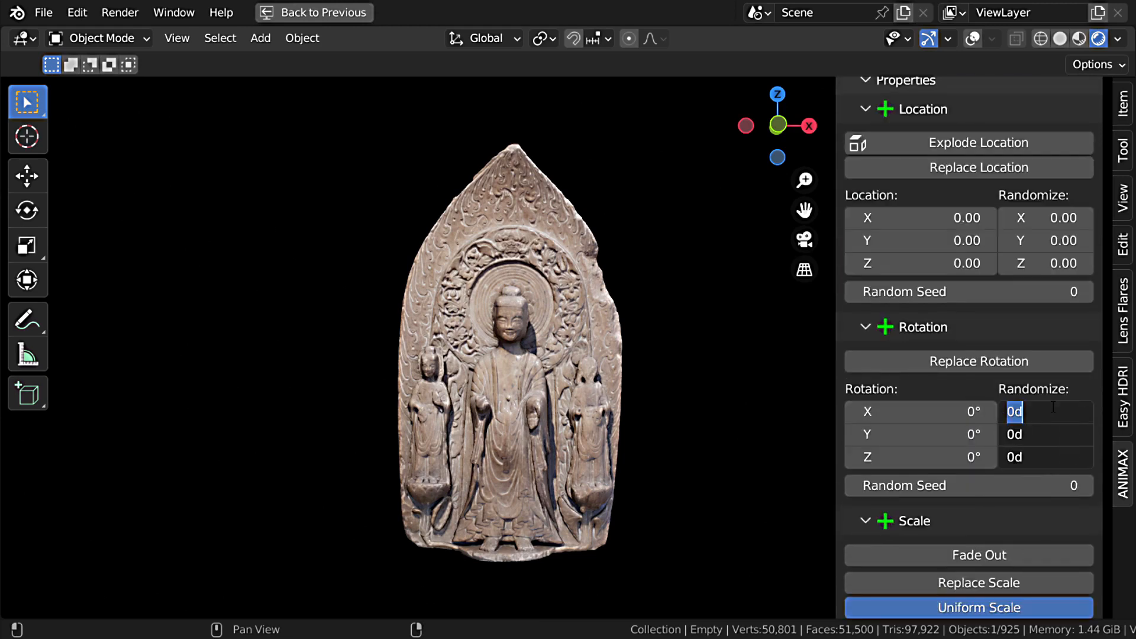
type("360")
key("Return")
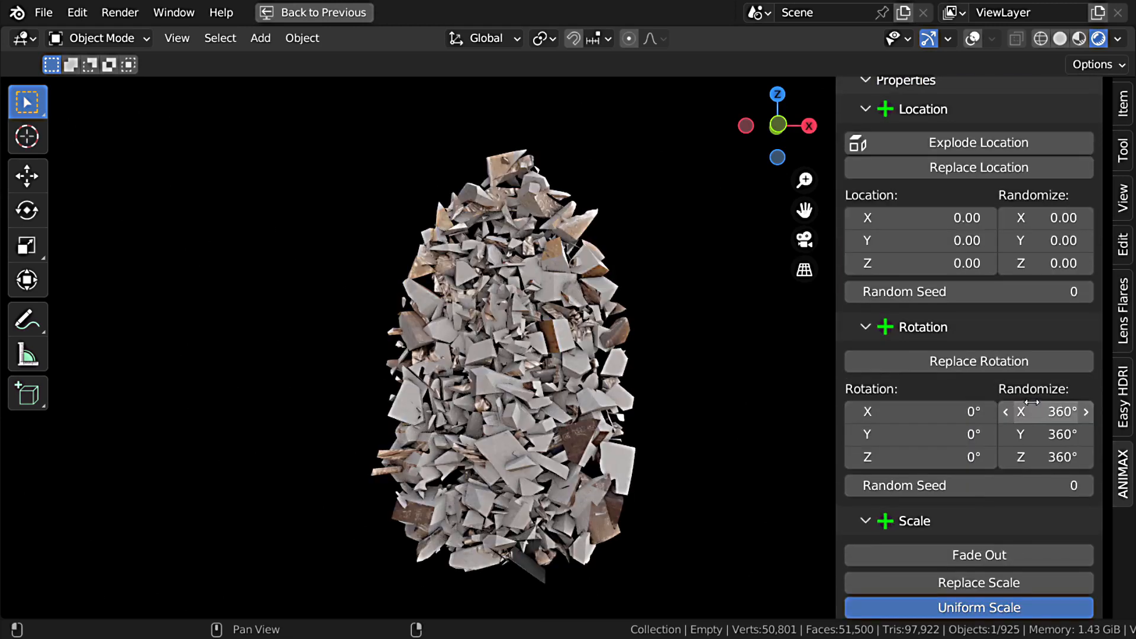
key("shift+Left")
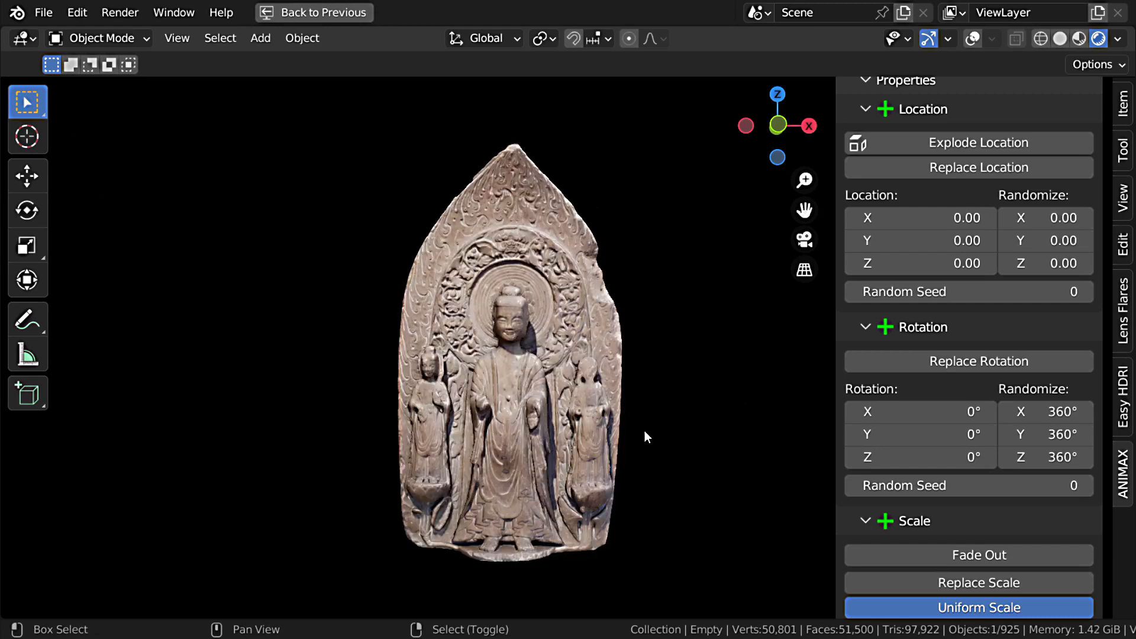
key("space")
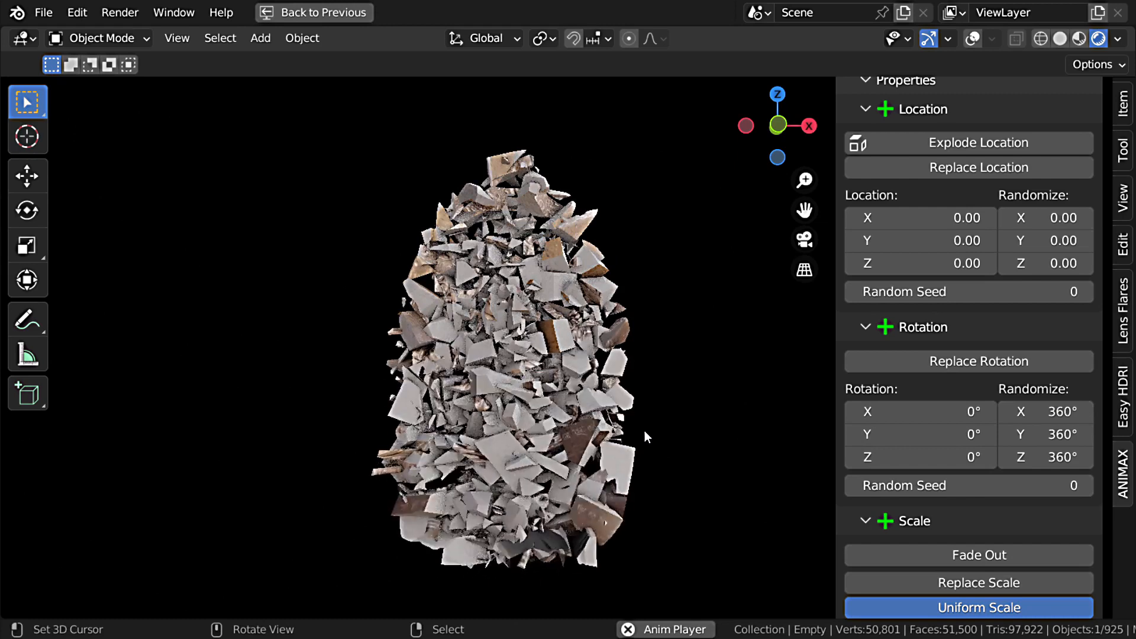
key("Escape")
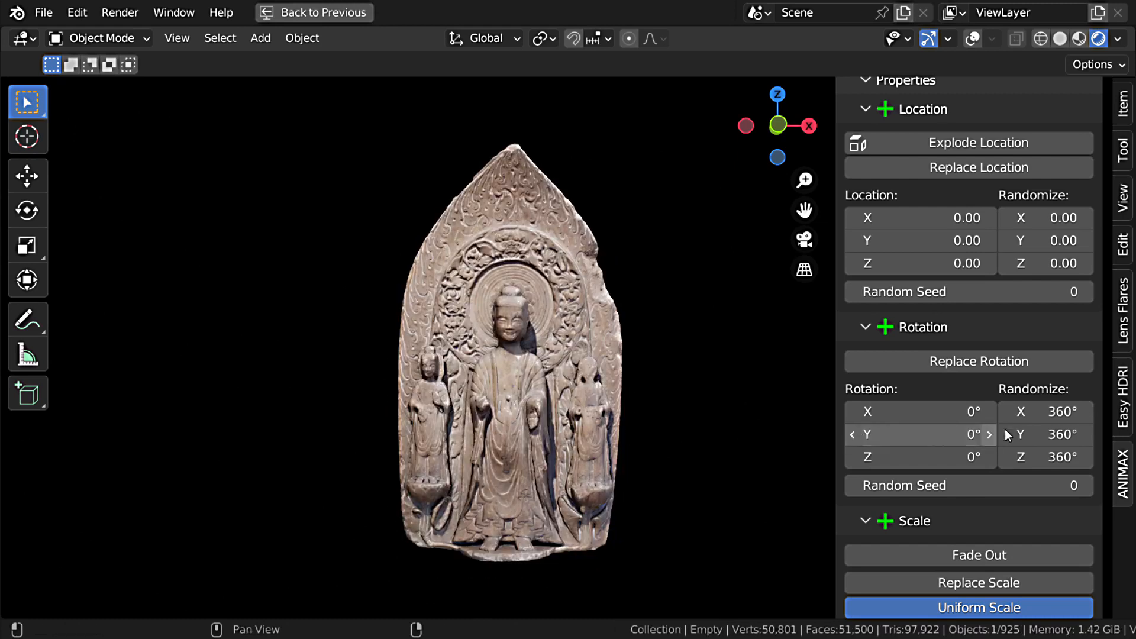
Step: Give the Rotation effect Ping-Pong interpolation and a random location of 0.25 on all axes, and preview it
scroll(1005, 429, "up", 13)
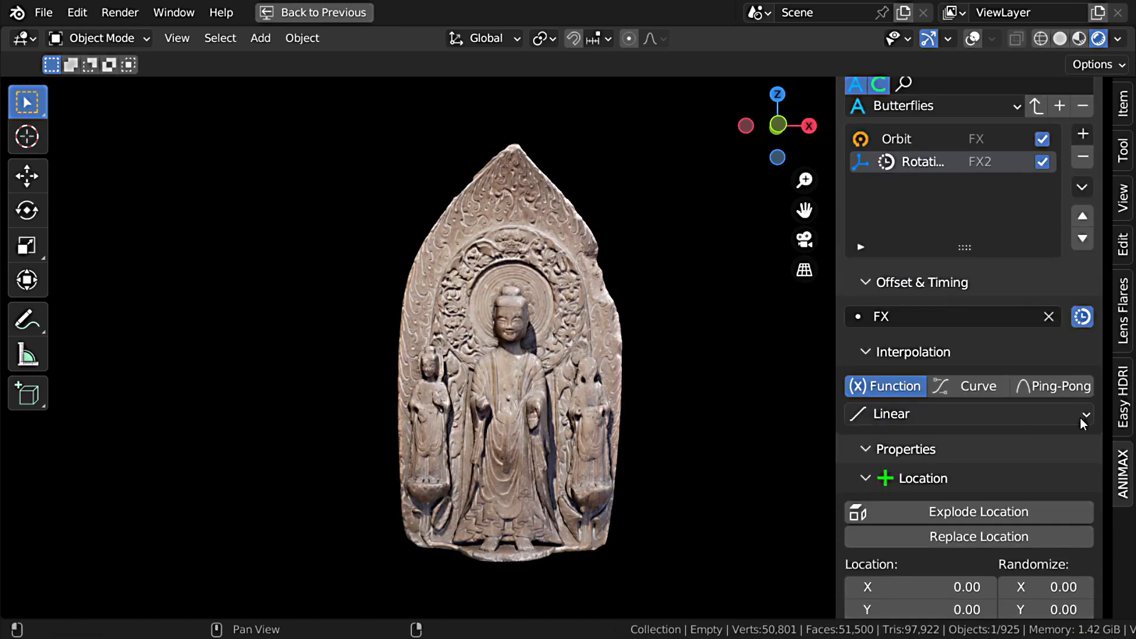
left_click(1053, 385)
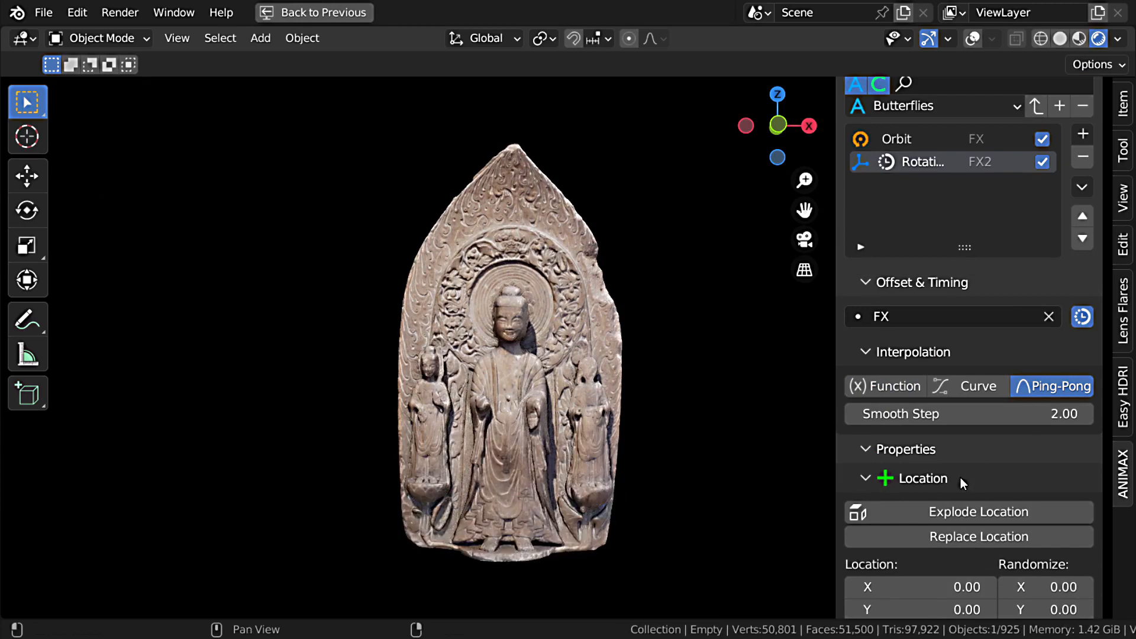
scroll(961, 478, "down", 6)
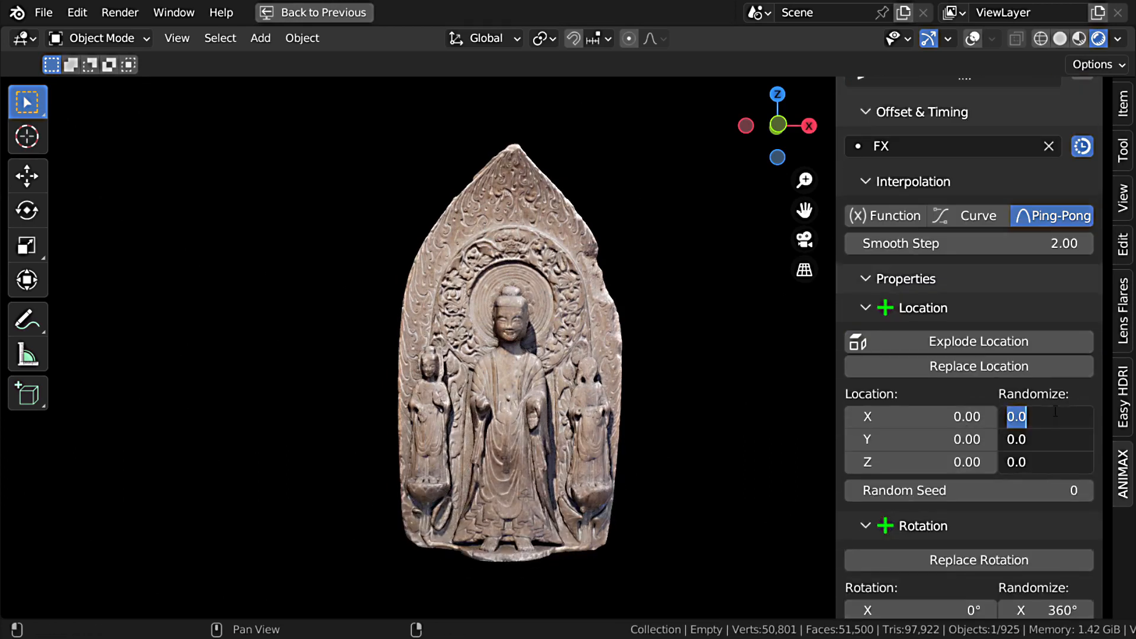
key("Return")
key("space")
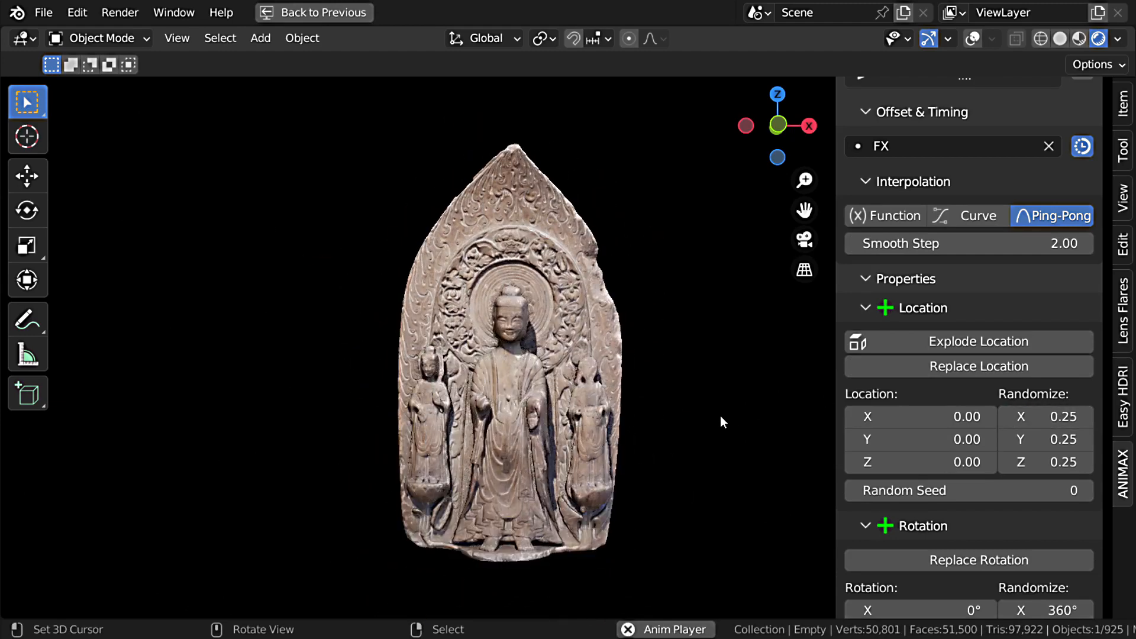
key("space")
Step: Add a Noise effect and make it reuse the offset and timing of the Orbit effect FX
scroll(970, 468, "up", 8)
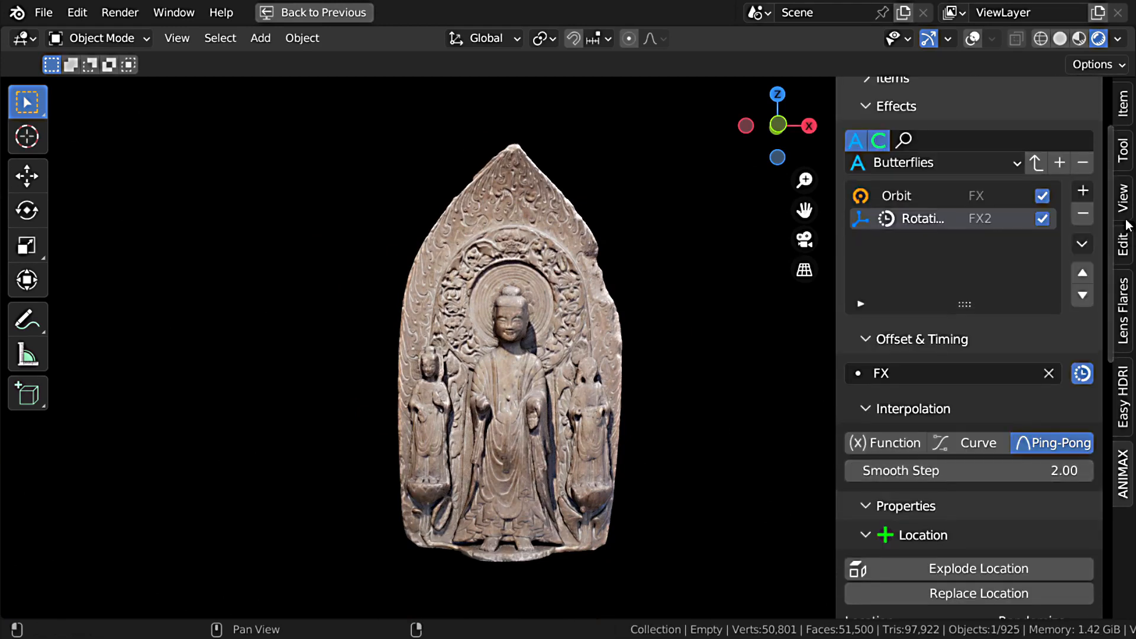
left_click(1083, 191)
left_click(1006, 253)
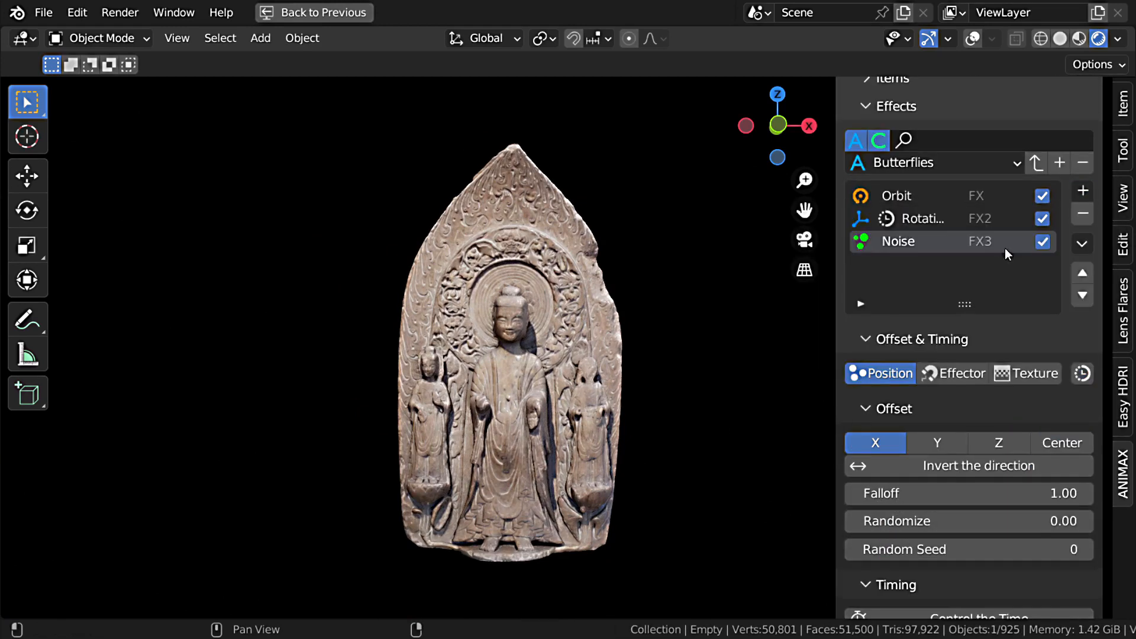
left_click(1087, 375)
left_click(1012, 374)
left_click(951, 395)
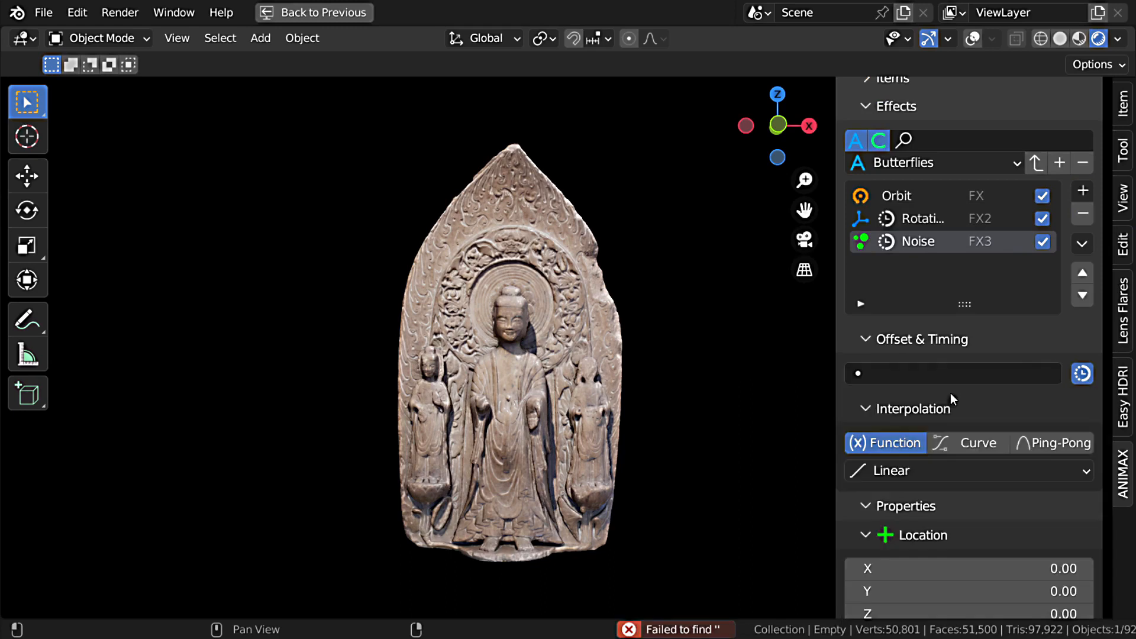
left_click(964, 377)
left_click(951, 402)
Step: Set the Noise effect's interpolation to Ping-Pong with a smooth step of 3
scroll(1021, 360, "down", 3)
left_click(1033, 360)
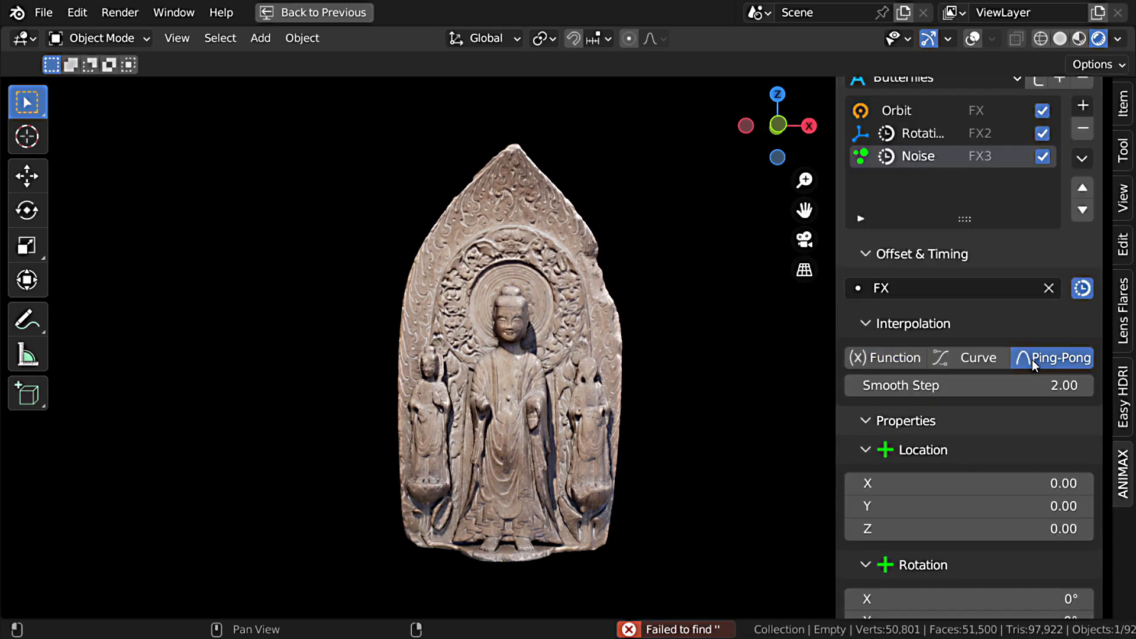
left_click(1033, 393)
type("3")
key("Return")
Step: Set the Noise effect's location to 2.5 on the X, Y and Z axes
scroll(990, 424, "down", 5)
left_click(1003, 342)
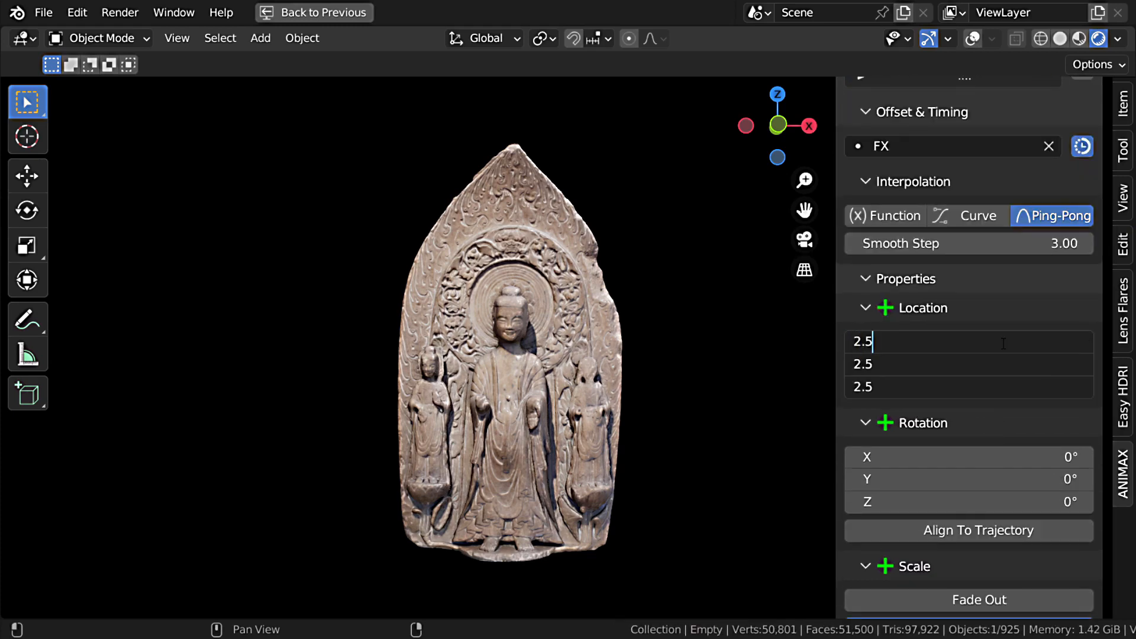
type("2.5")
key("Return")
Step: Set the Noise effect's extra parameters to frequency 250, scale 2.5, detail 1, roughness 0.5 and distortion 1, and preview the animation
scroll(1040, 407, "down", 10)
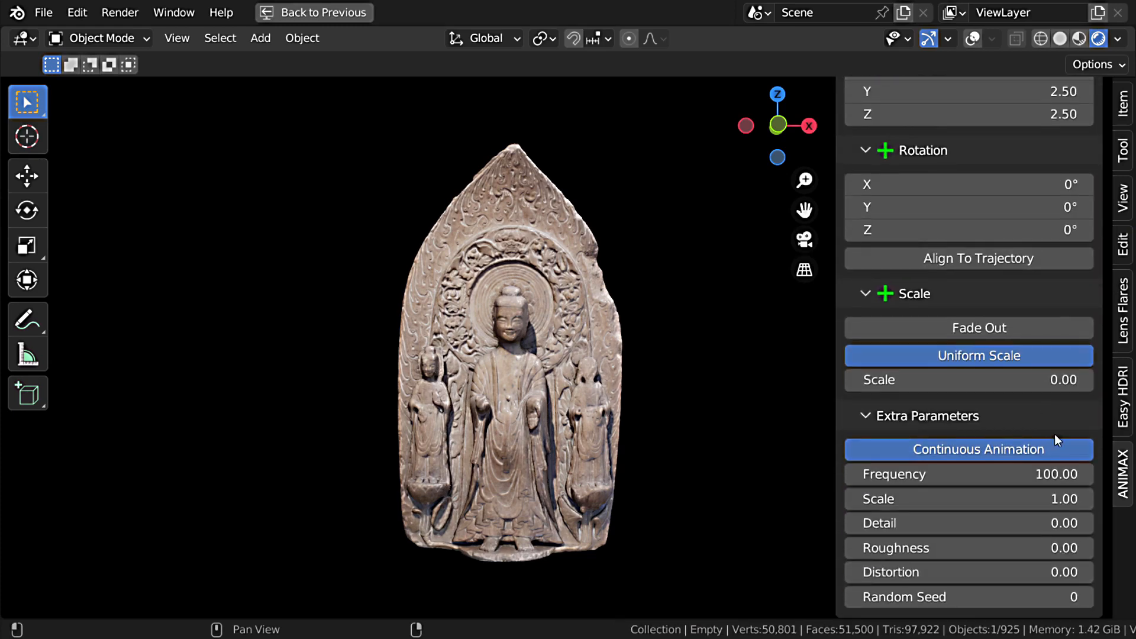
left_click(1043, 479)
key("Tab")
type("2.")
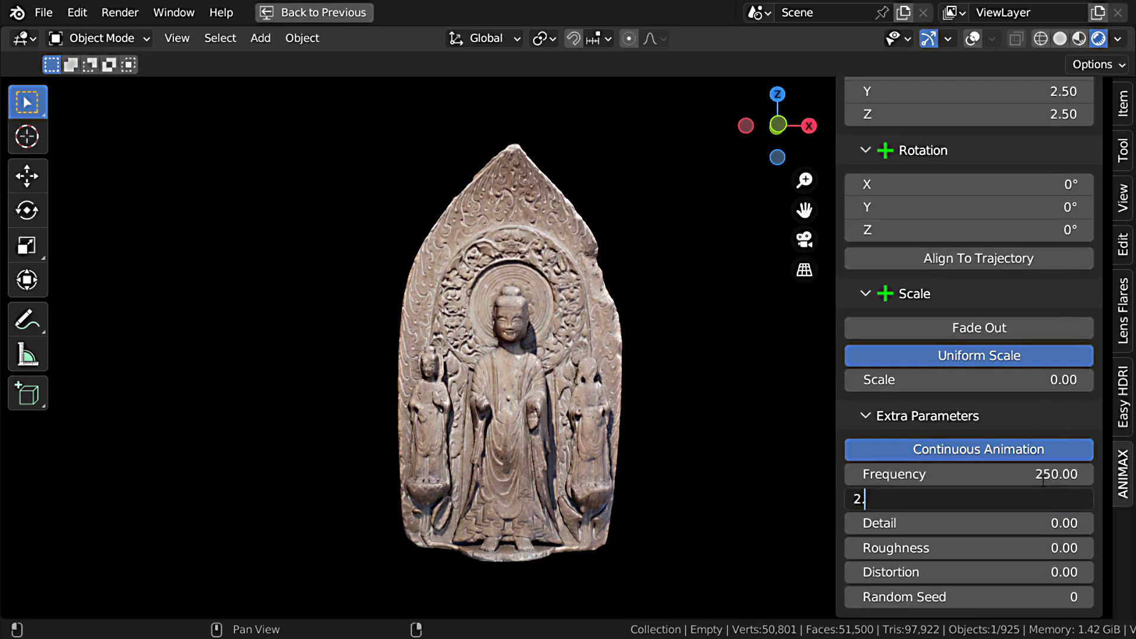
key("Tab")
type("1")
key("Tab")
type("0.5")
key("Tab")
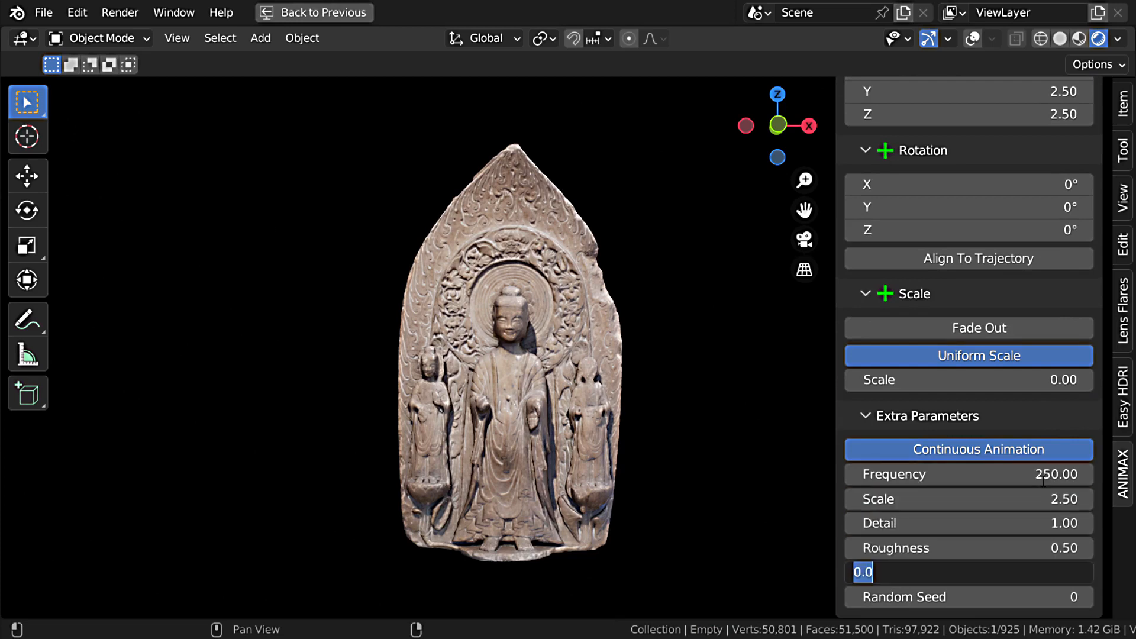
type("1")
key("Return")
key("space")
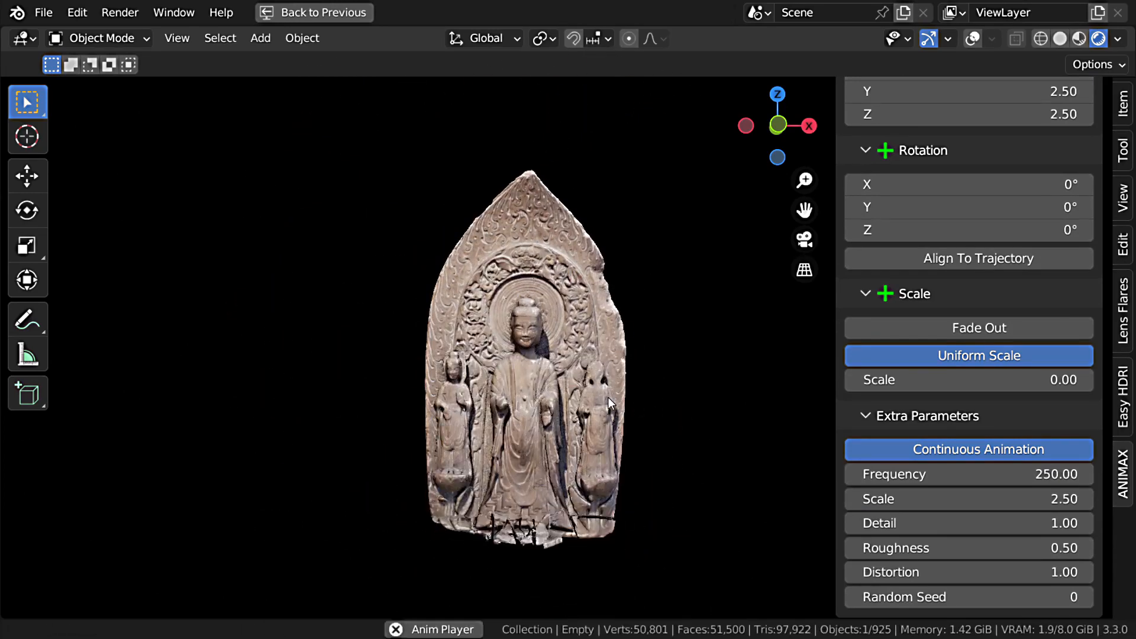
key("space")
Step: Add a Transform effect named Fade and make it reuse the offset and timing of the Orbit effect FX
scroll(972, 361, "up", 15)
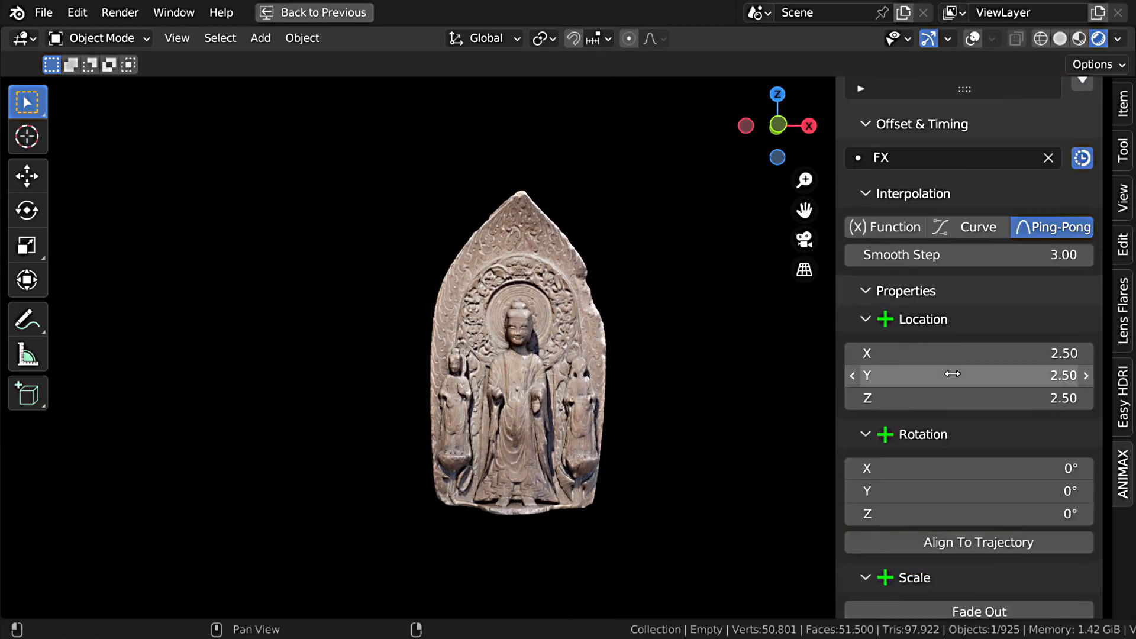
left_click(1083, 231)
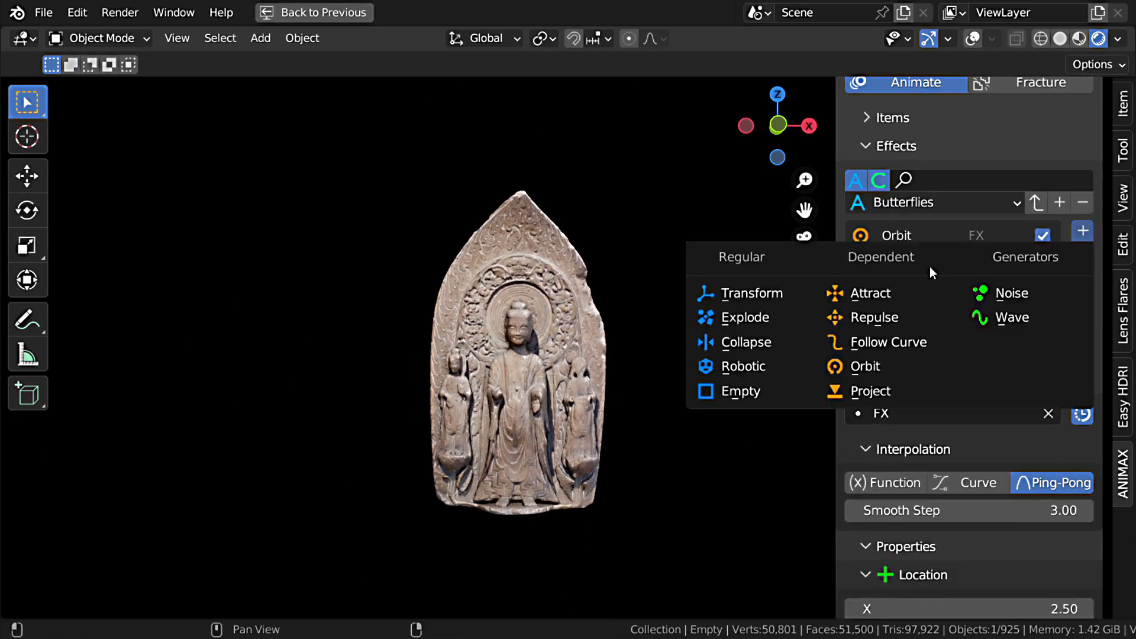
left_click(701, 296)
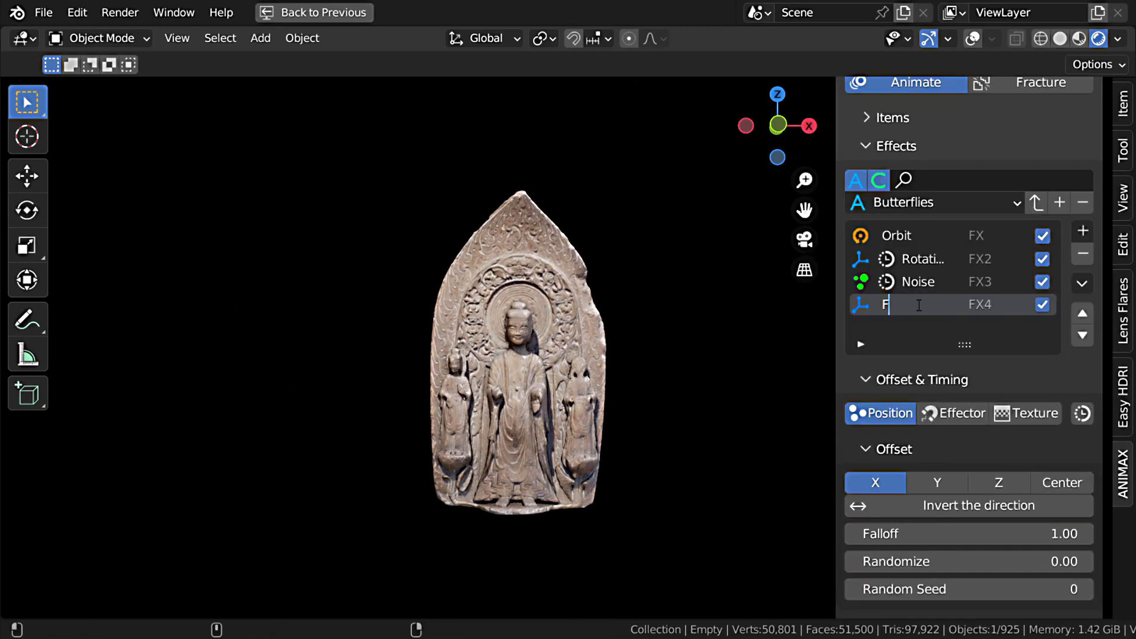
key("Return")
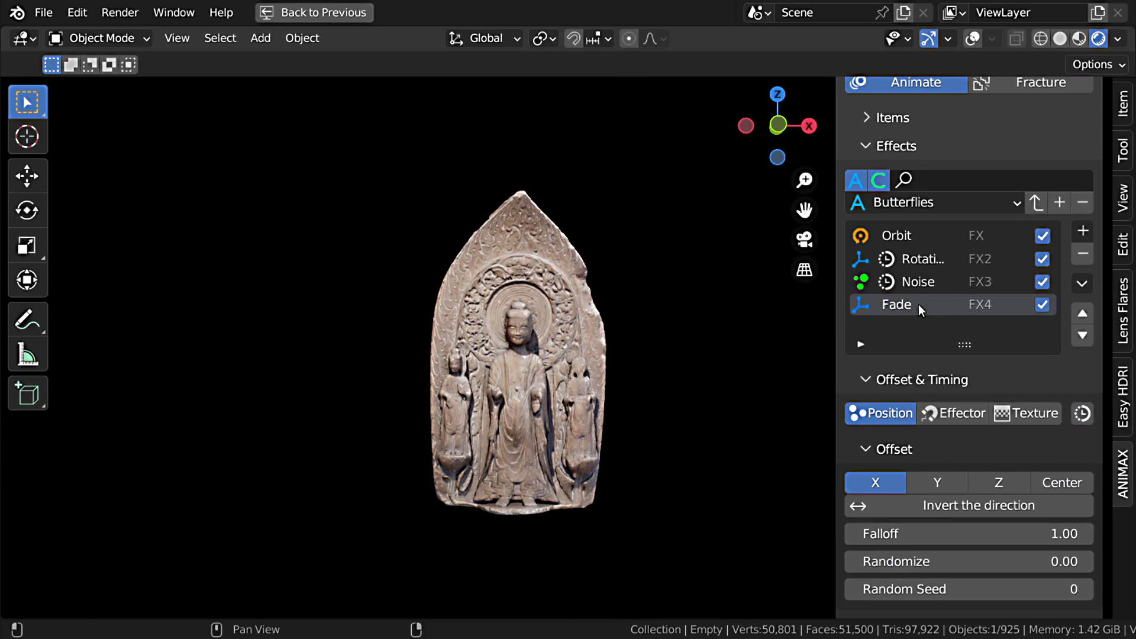
left_click(1082, 413)
left_click(932, 414)
left_click(885, 185)
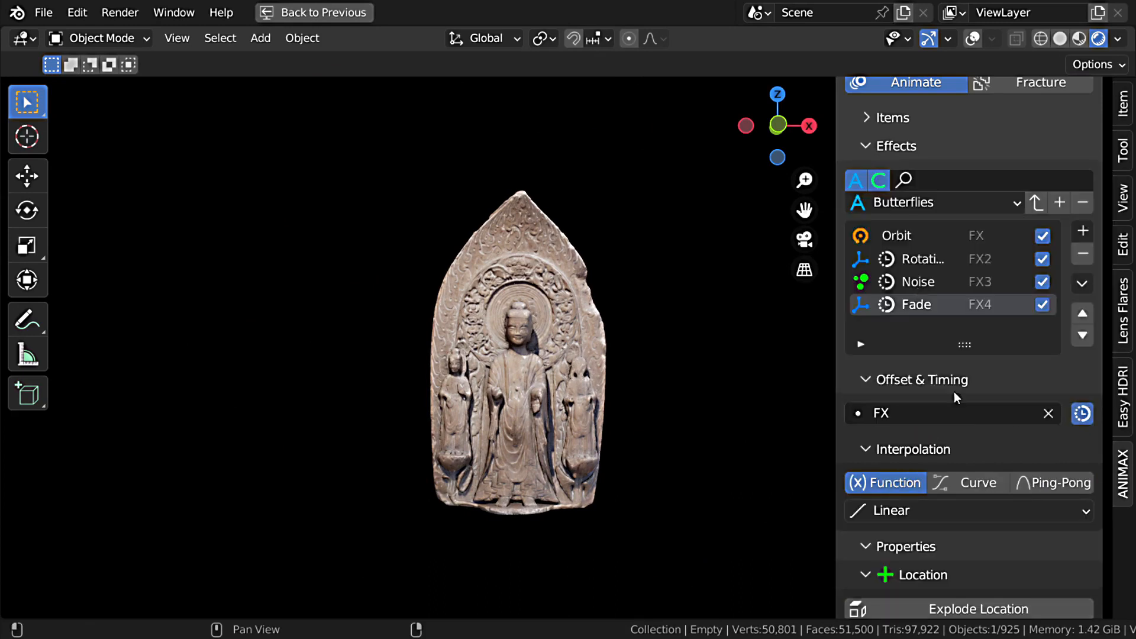
Step: Set up the Fade effect's scale properties so the shards vanish during the animation, and preview it
scroll(968, 411, "down", 5)
scroll(968, 412, "down", 15)
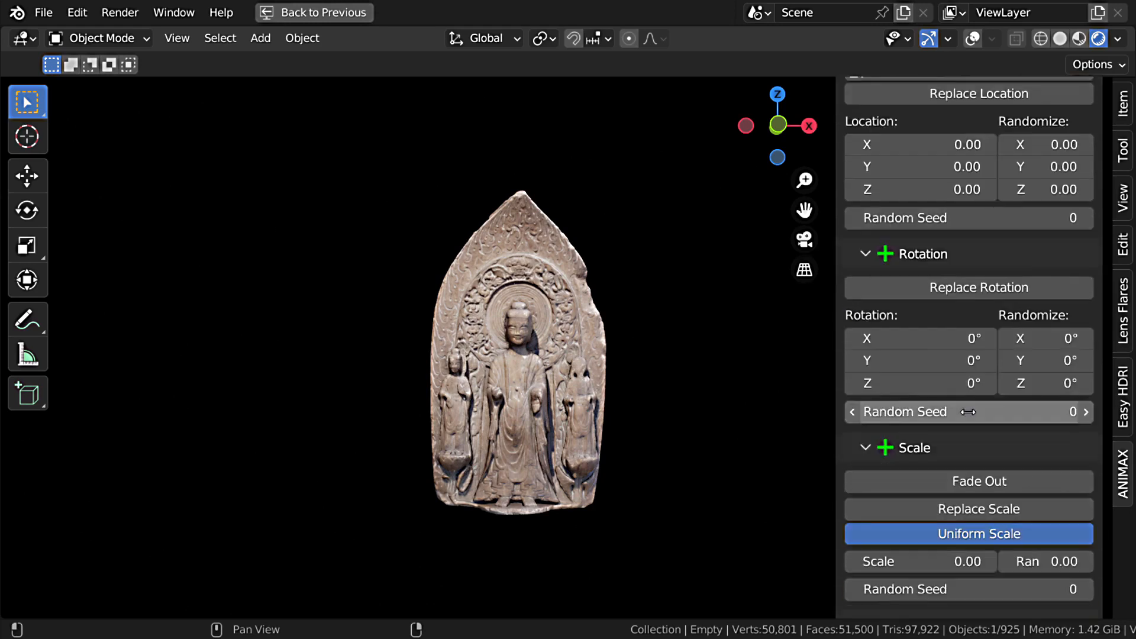
left_click(964, 426)
left_click_drag(967, 448, 840, 448)
scroll(947, 512, "up", 16)
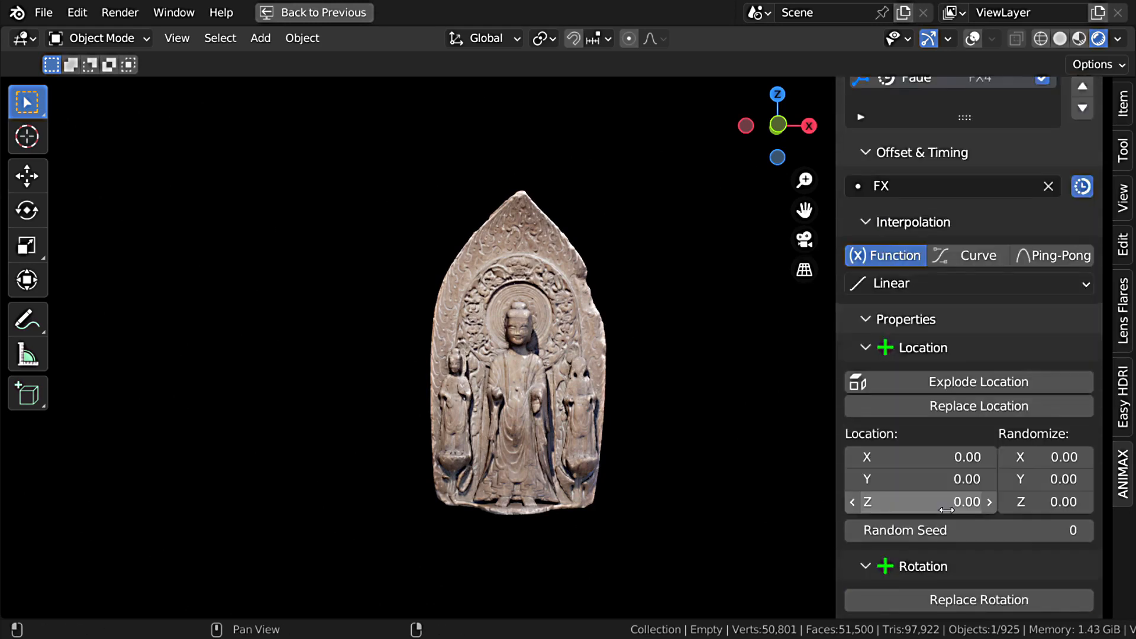
key("space")
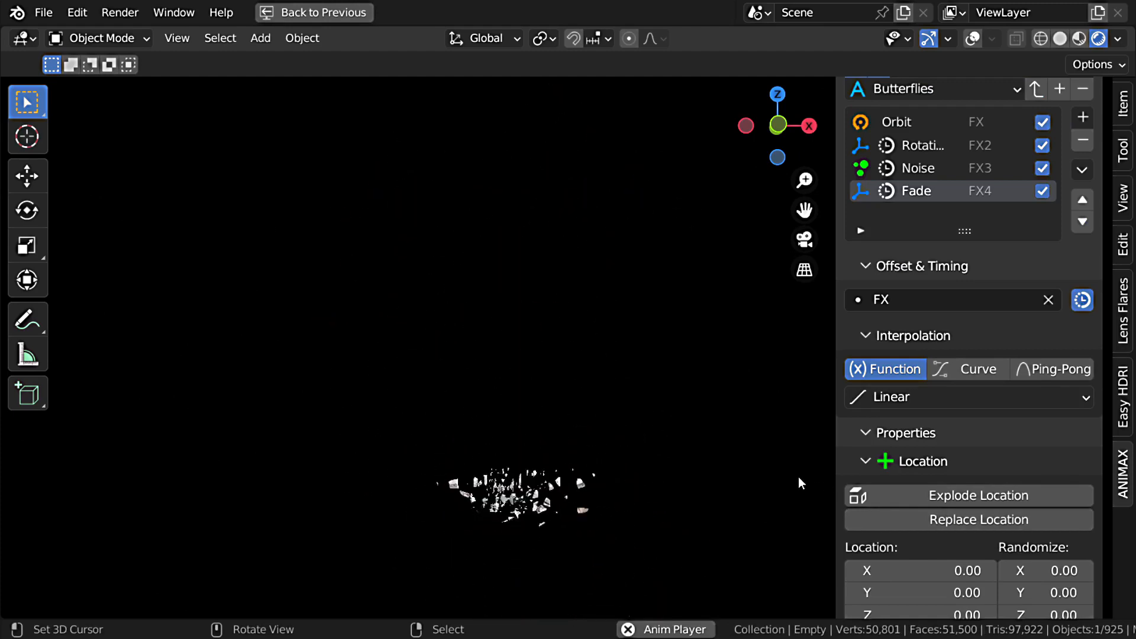
key("Escape")
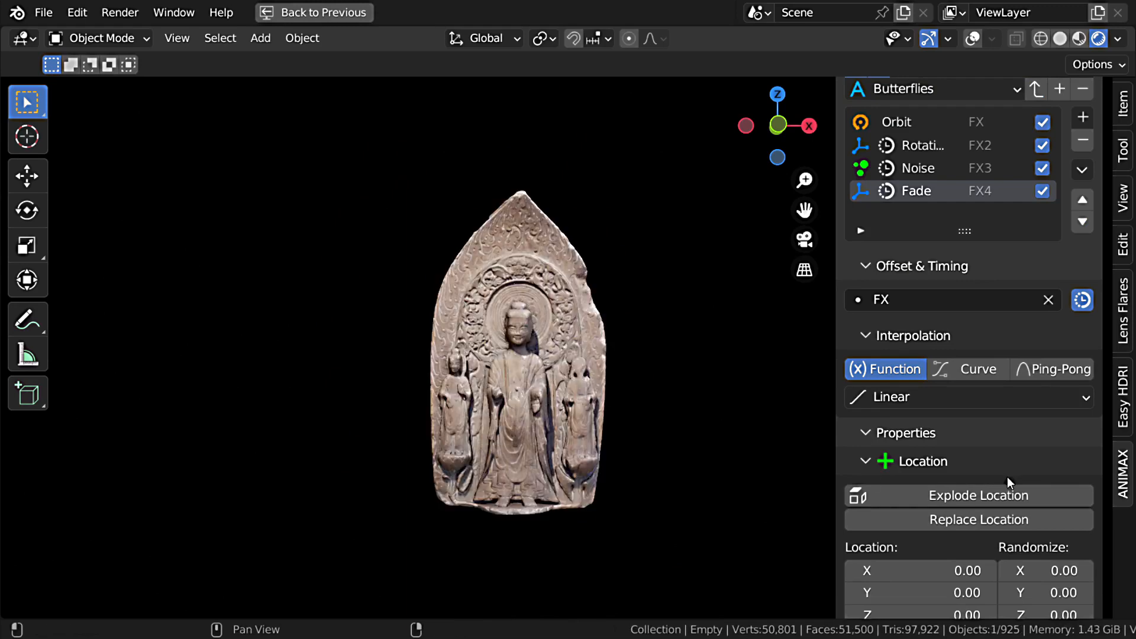
Step: Copy all the effects of the Buddah item
scroll(1011, 473, "up", 5)
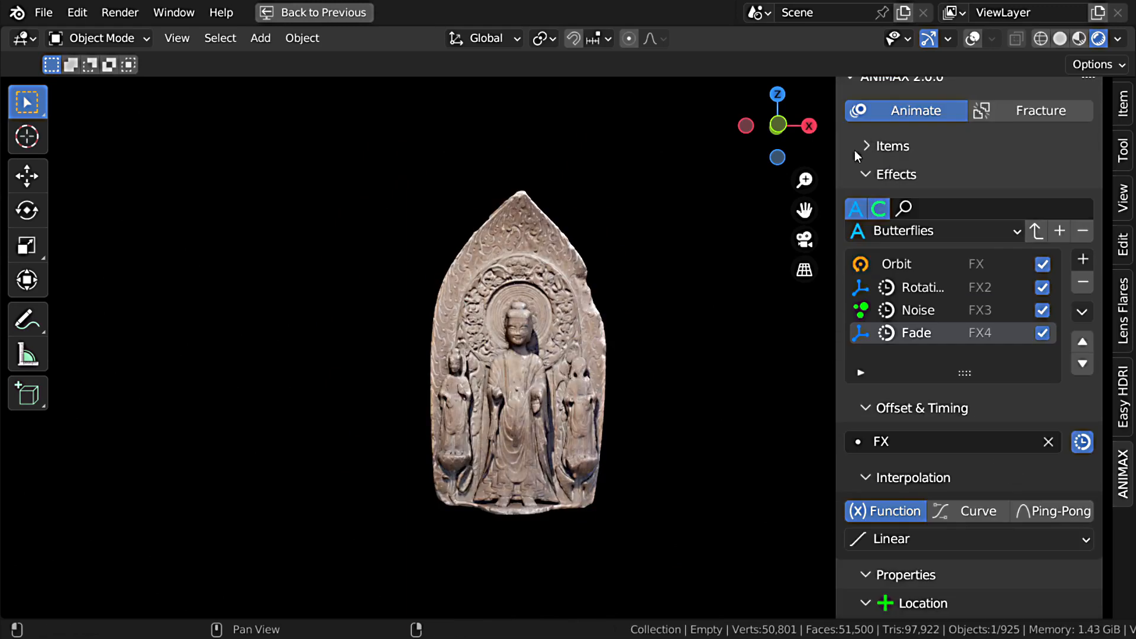
left_click(1083, 311)
left_click(981, 404)
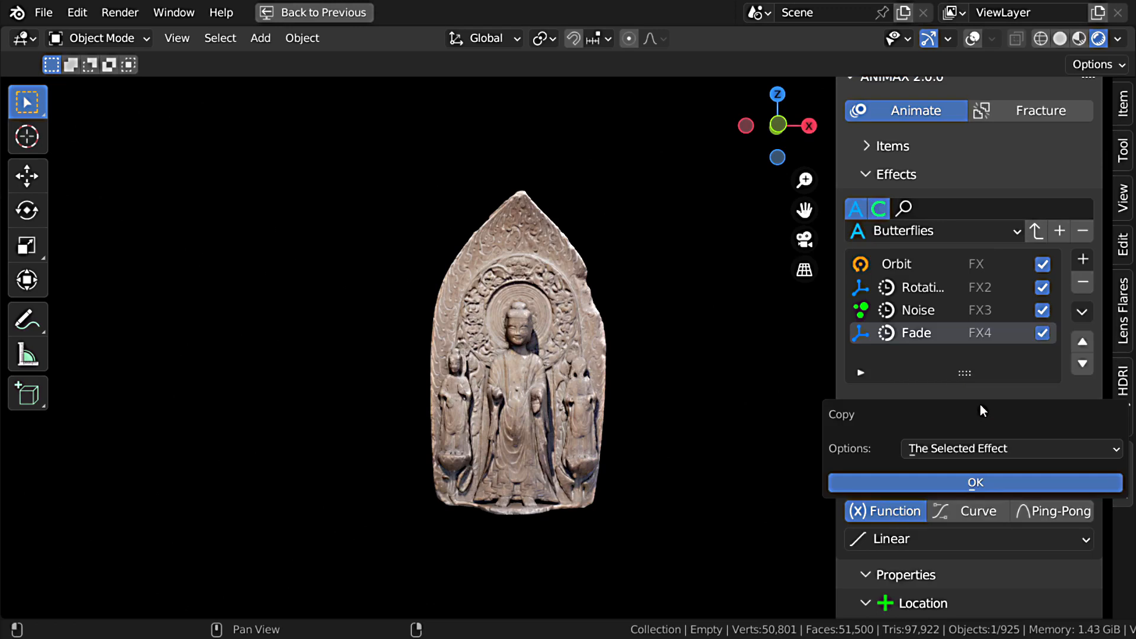
left_click_drag(980, 406, 837, 378)
left_click(831, 412)
left_click(832, 481)
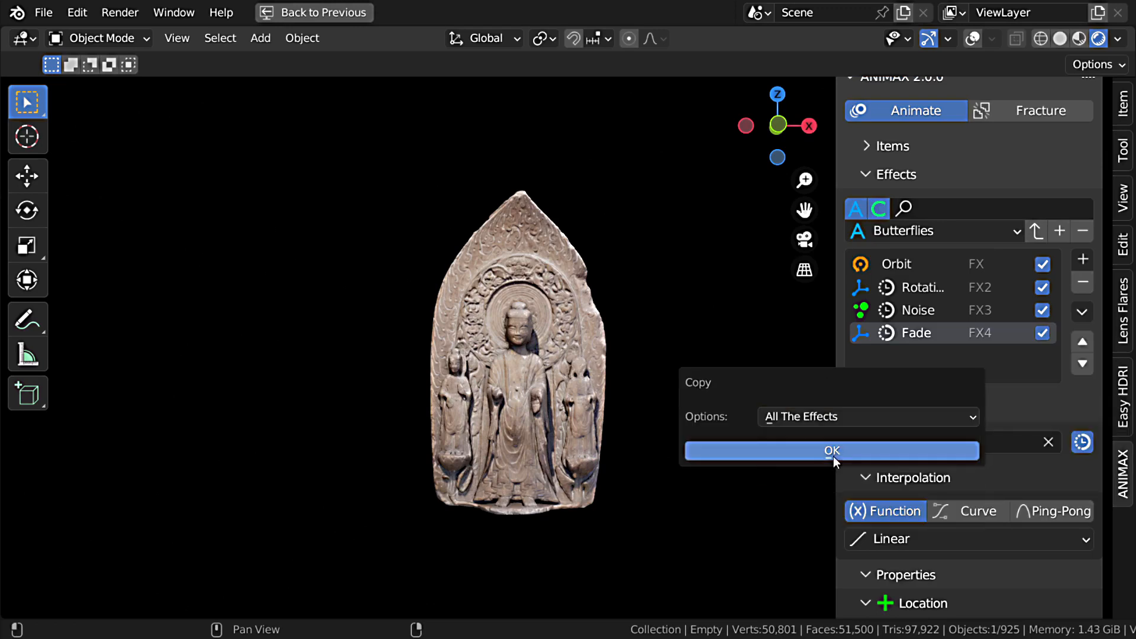
left_click(832, 451)
Step: Show the Pharaoh item in the viewport instead of Buddah and rotate the head 180° about the Z axis
left_click(898, 156)
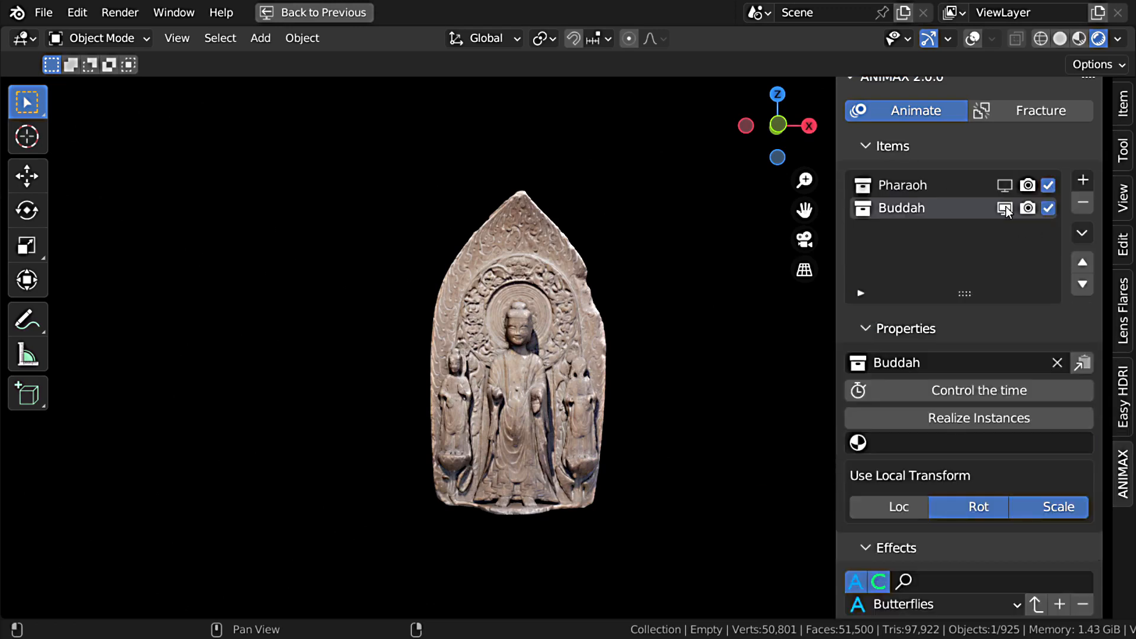
left_click(1006, 207)
left_click(1007, 187)
left_click(935, 188)
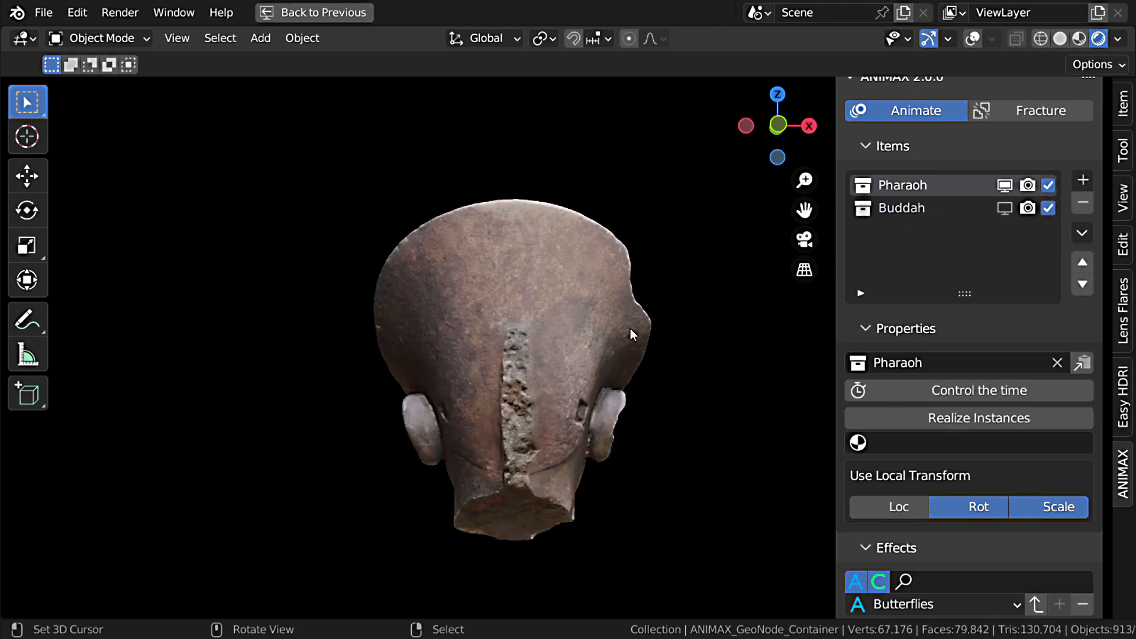
type("rz180")
key("Return")
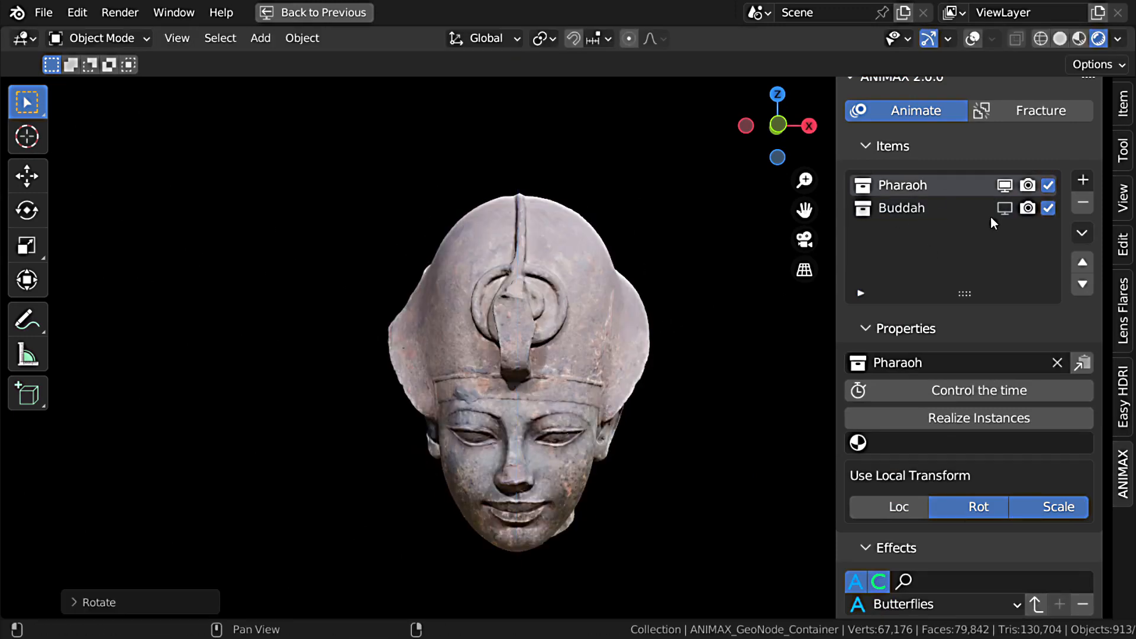
Step: Show Buddah together with Pharaoh and, in wireframe, move the head vertically and scale it to match the Buddah relief
middle_click_drag(656, 373, 1036, 120)
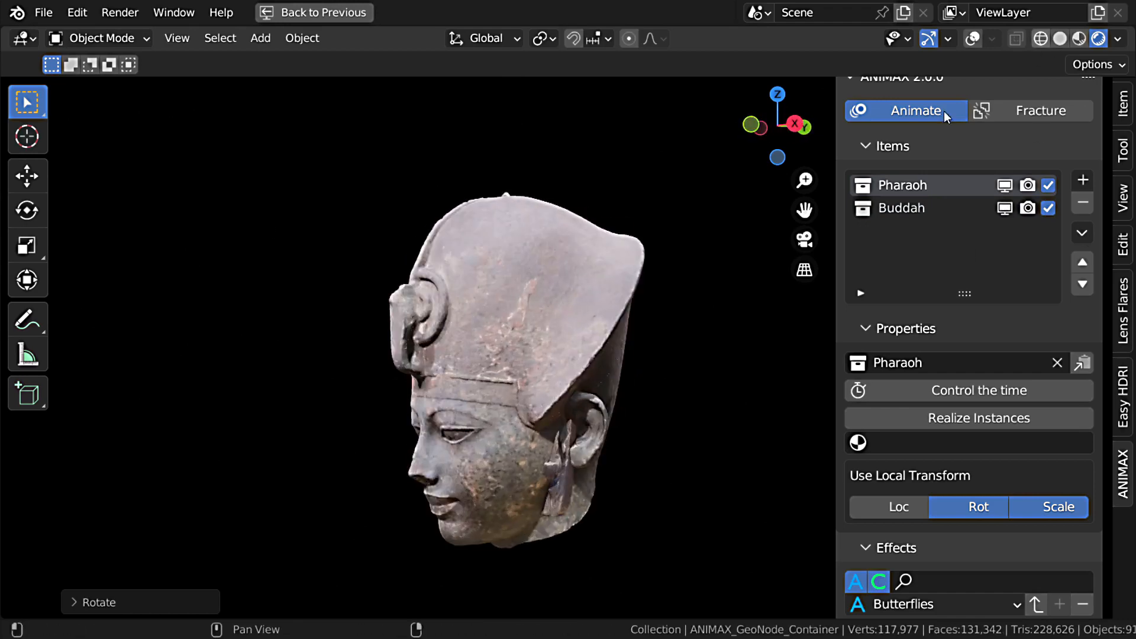
key("shift+z")
middle_click_drag(472, 333, 675, 435)
key("g")
key("z")
left_click(588, 389)
key("s")
left_click(669, 438)
middle_click_drag(615, 414, 609, 390)
middle_click_drag(710, 261, 769, 255)
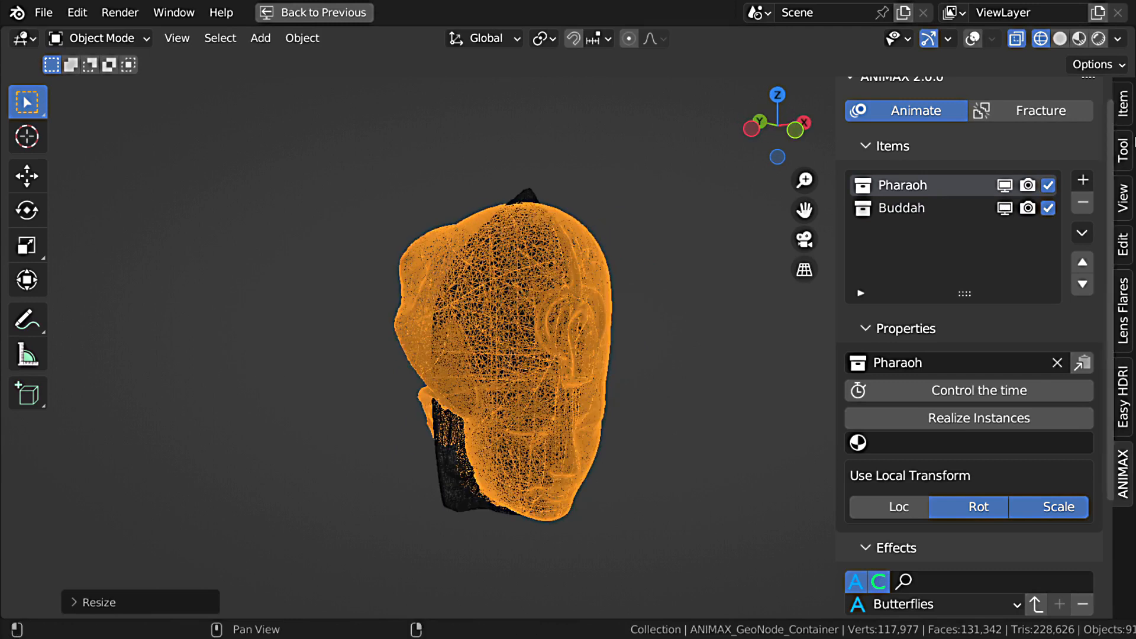
key("shift+z")
middle_click_drag(720, 341, 668, 341)
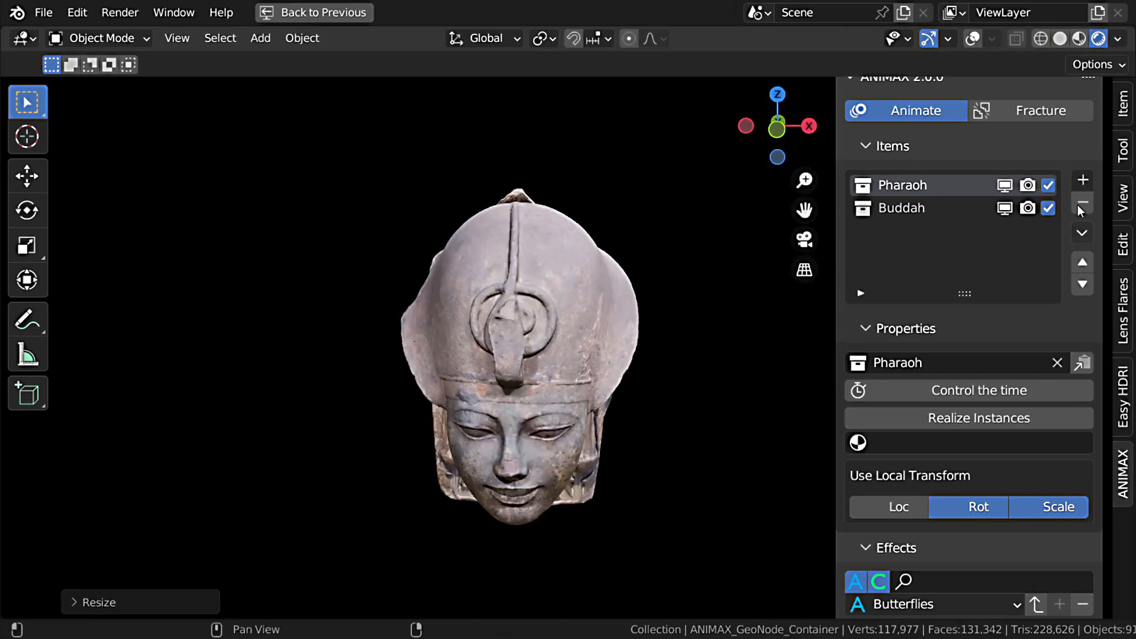
Step: Hide Buddah in the viewport, paste the copied effects onto the Pharaoh item and preview the animation
left_click(1005, 208)
scroll(971, 436, "down", 1)
scroll(947, 266, "up", 2)
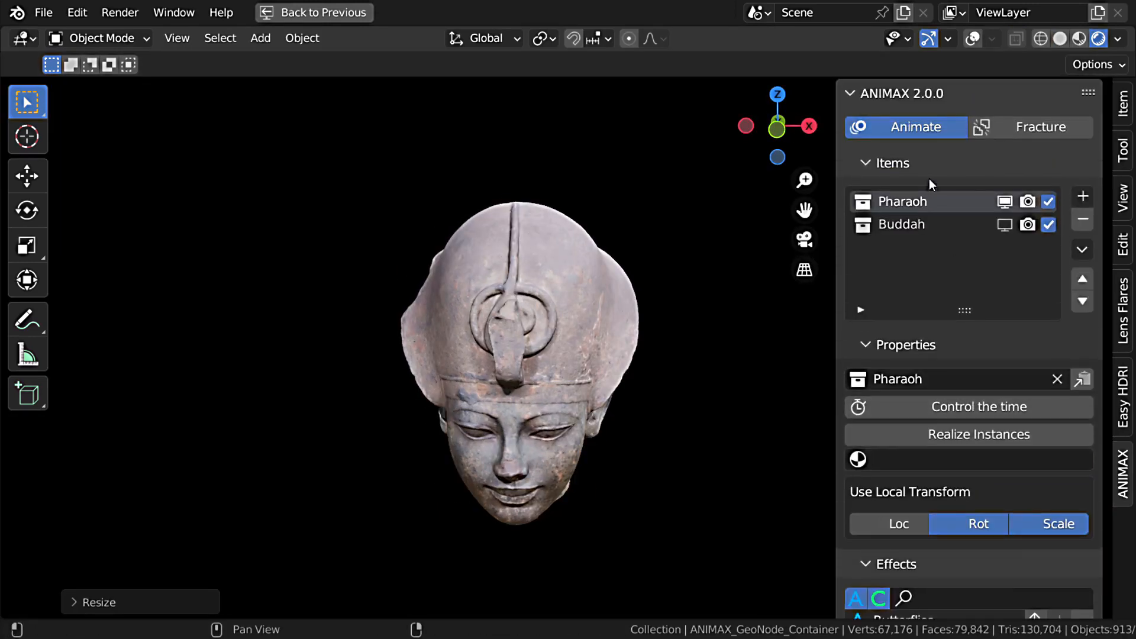
left_click(926, 165)
left_click(1082, 329)
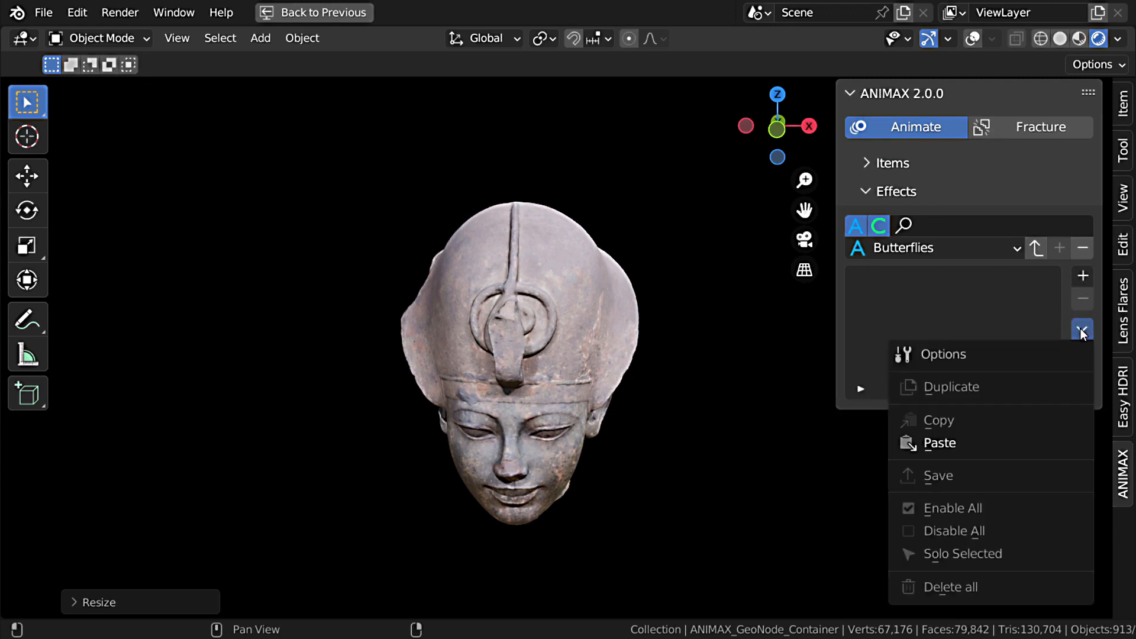
left_click(982, 443)
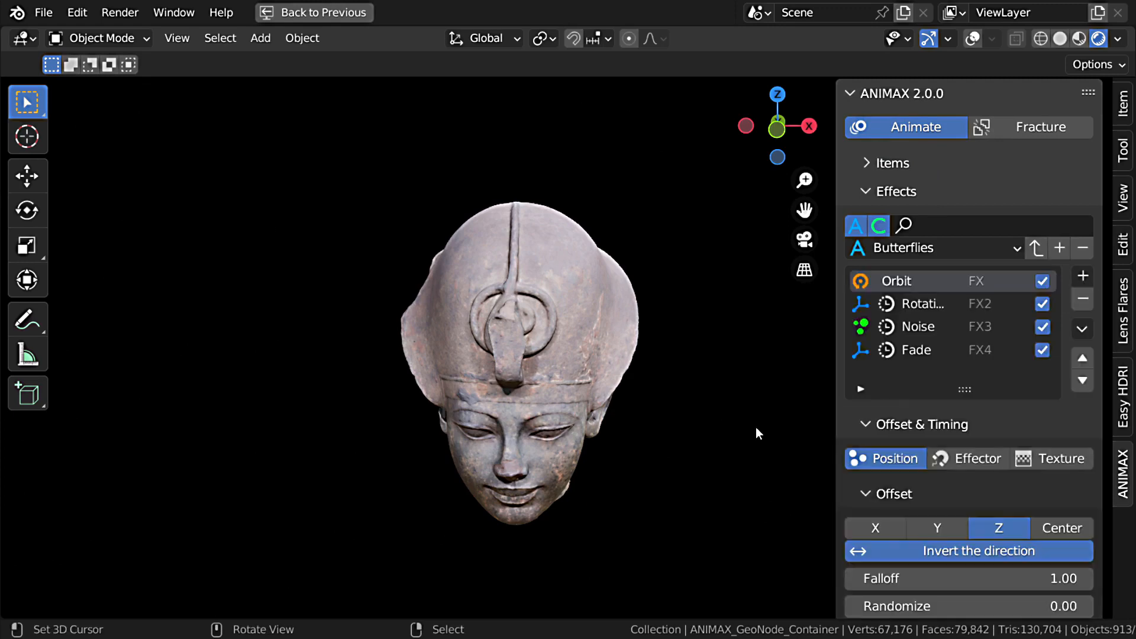
key("space")
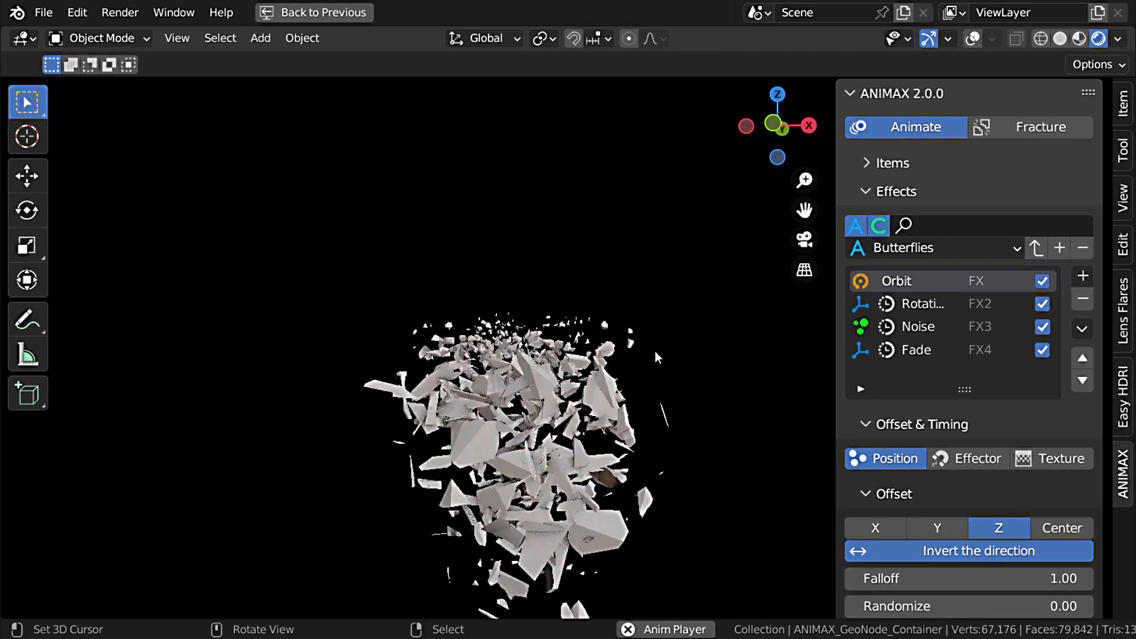
key("Escape")
Step: Set the interpolation function of Pharaoh's Fade effect to Invert
left_click(919, 350)
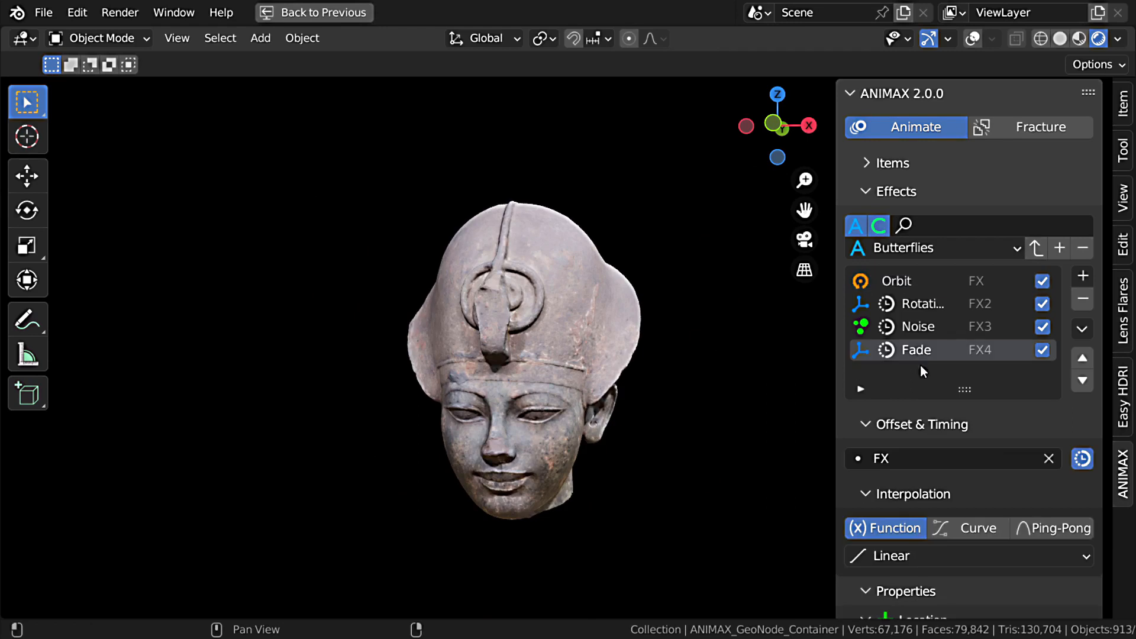
scroll(1030, 463, "down", 5)
left_click(904, 416)
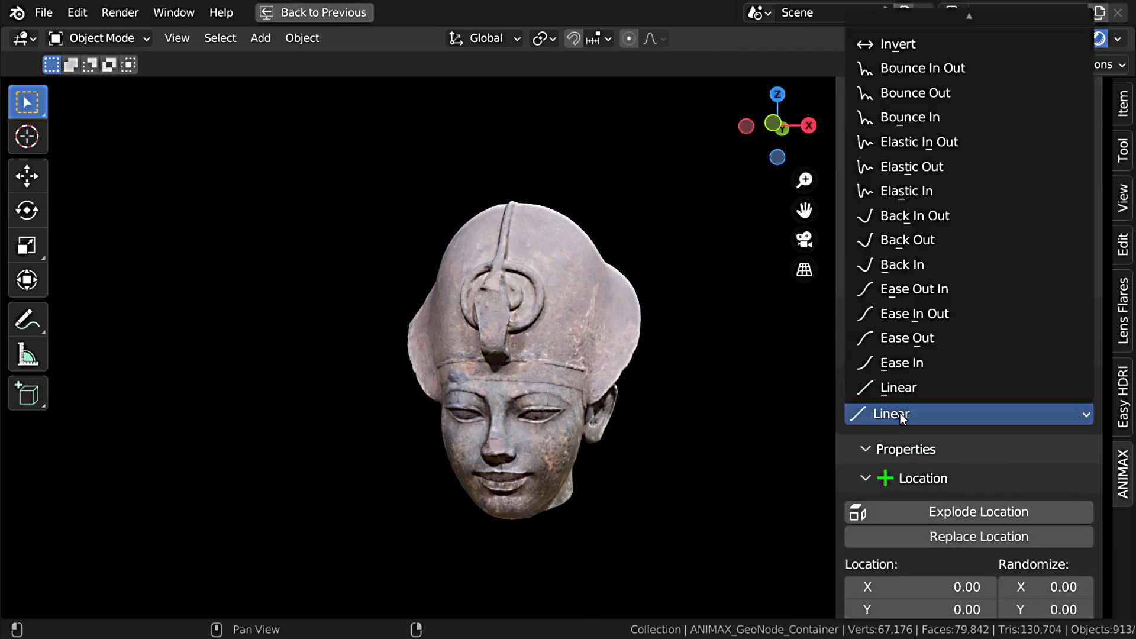
left_click(903, 51)
scroll(906, 354, "up", 5)
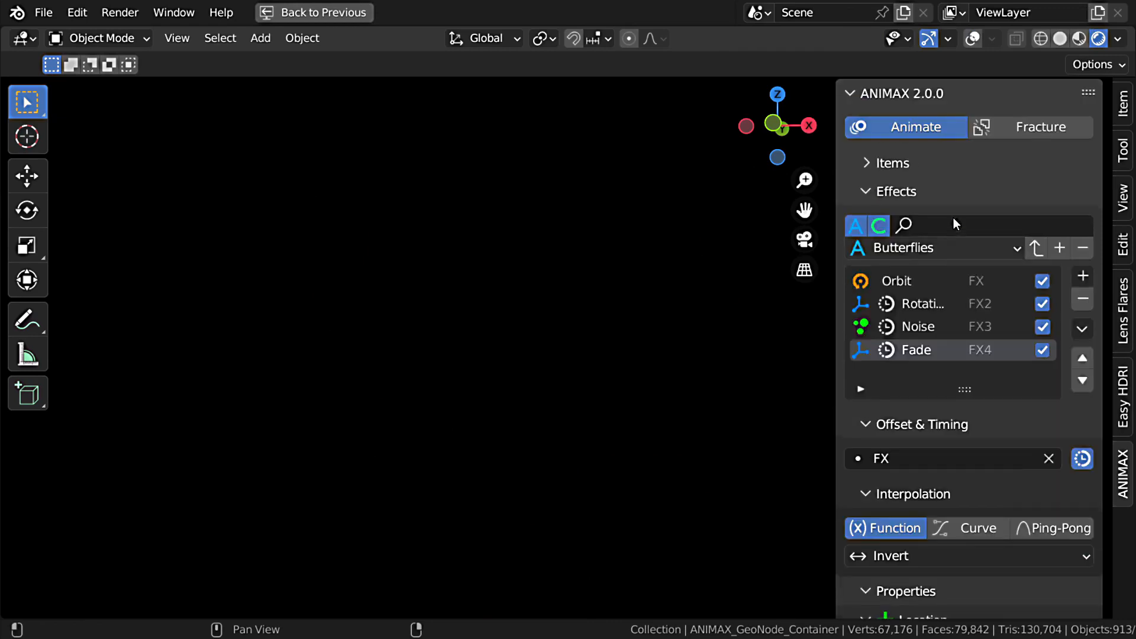
Step: Preview the Pharaoh animation alone, then show Buddah in the viewport again and play both together
left_click(892, 163)
key("space")
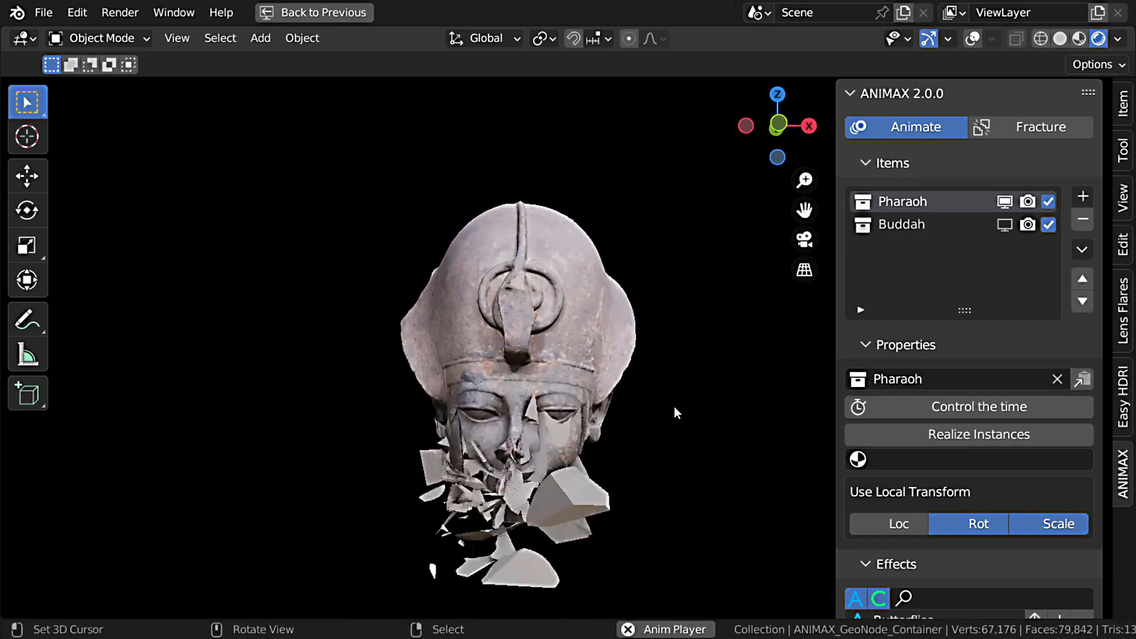
key("Escape")
left_click(1004, 224)
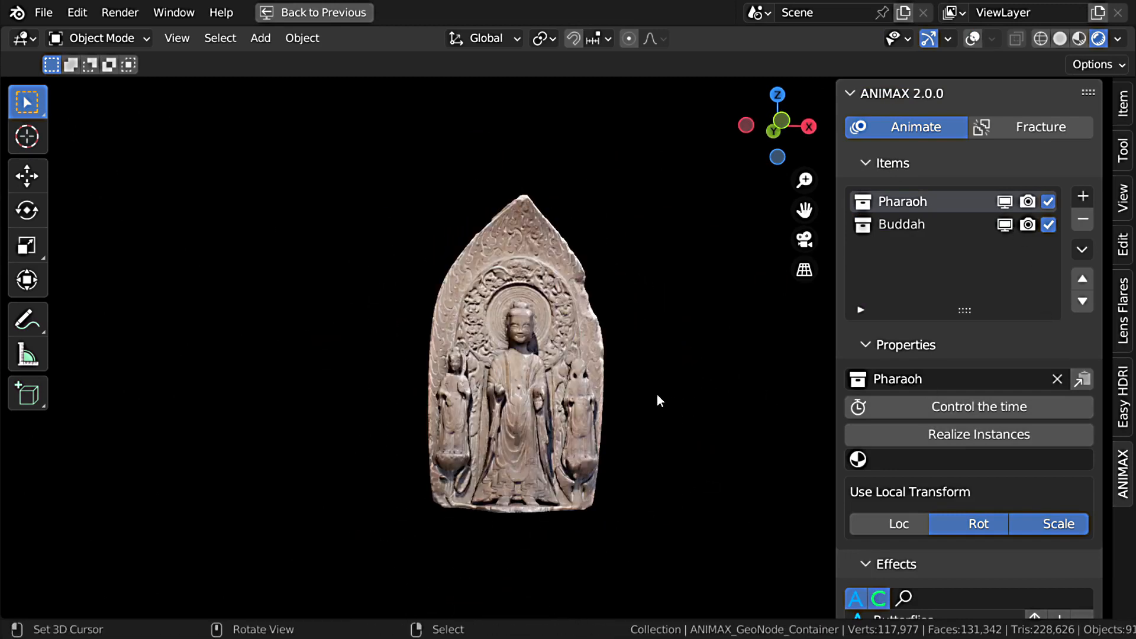
key("space")
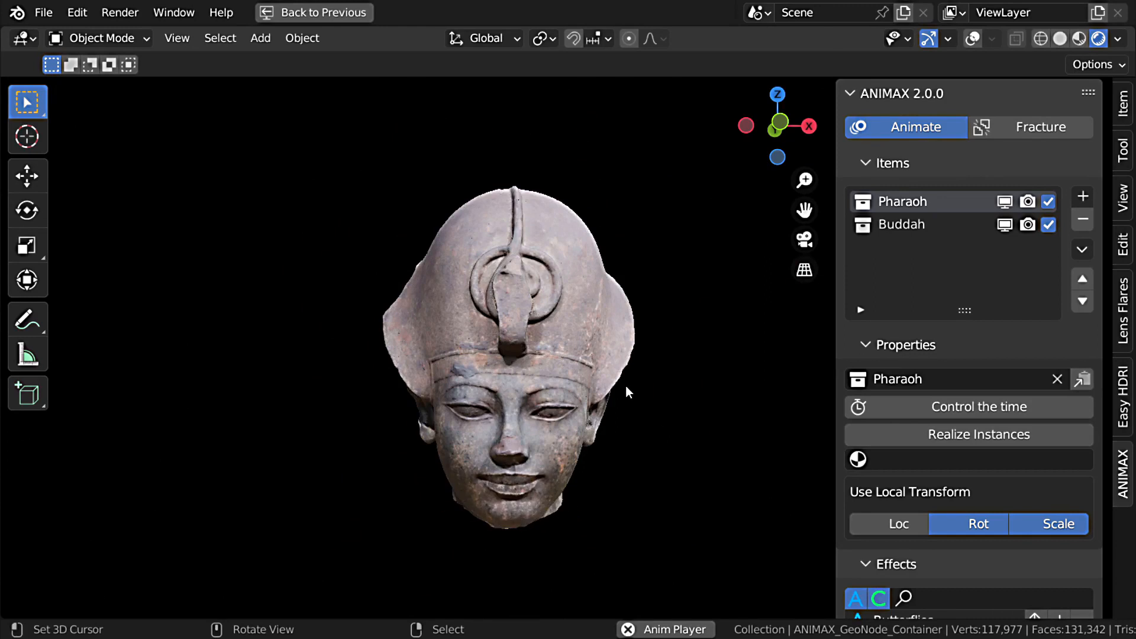
Step: Set the start frame of Pharaoh's Orbit effect to 10
scroll(941, 497, "down", 8)
scroll(946, 501, "down", 3)
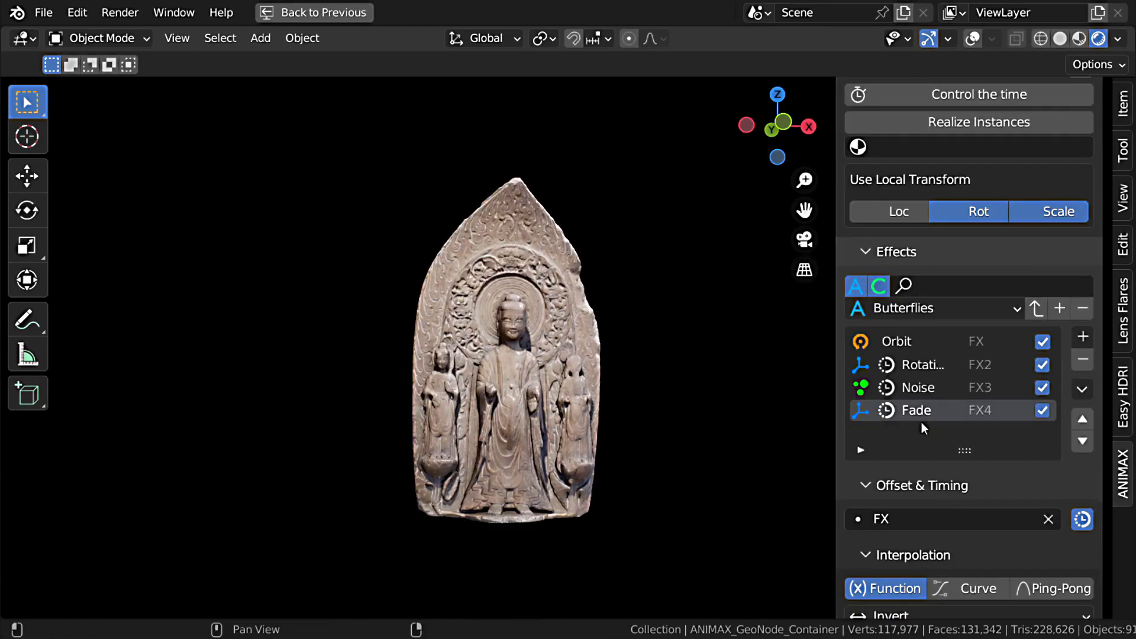
scroll(903, 340, "up", 9)
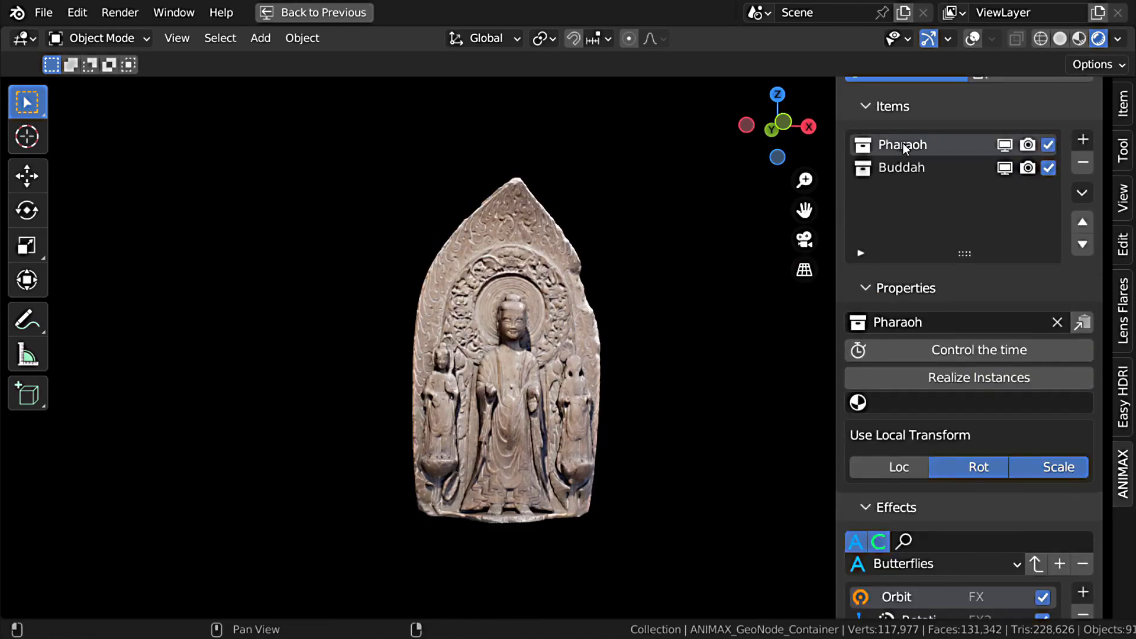
scroll(961, 425, "down", 20)
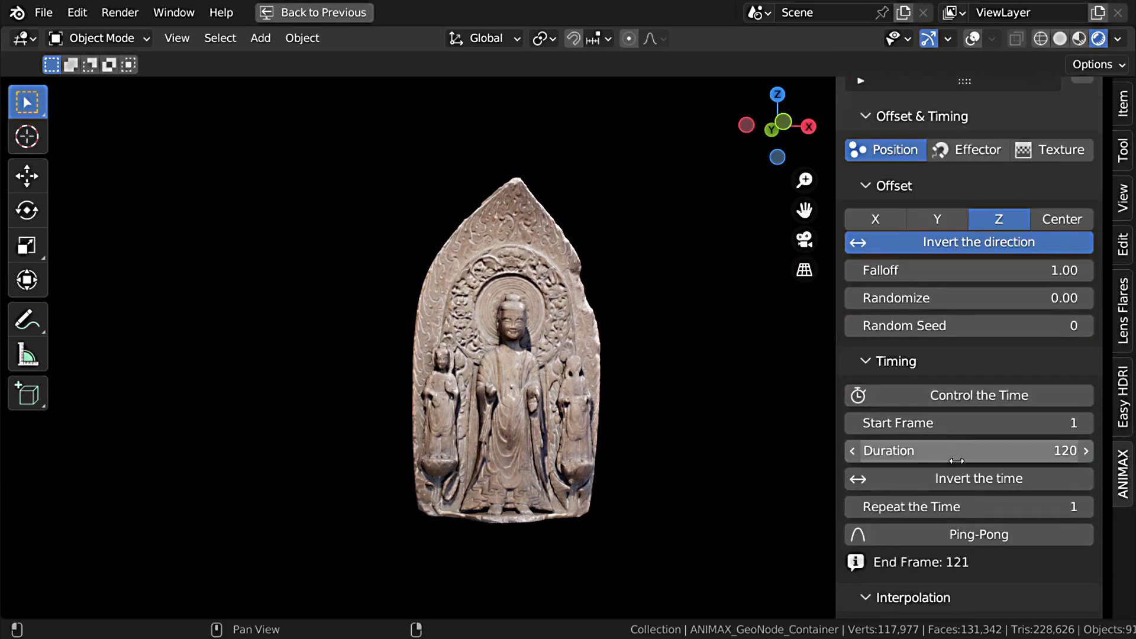
left_click(958, 424)
type("10")
key("Return")
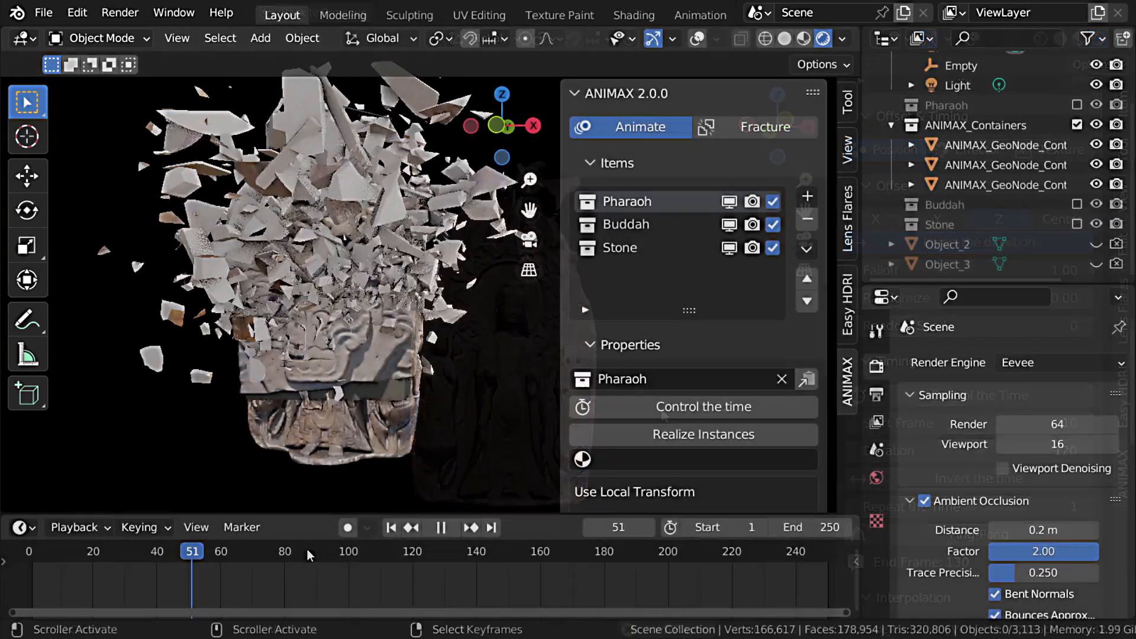
Step: Scrub the timeline to frame 161 and inspect the combined sculptures from another angle
left_click_drag(327, 554, 452, 554)
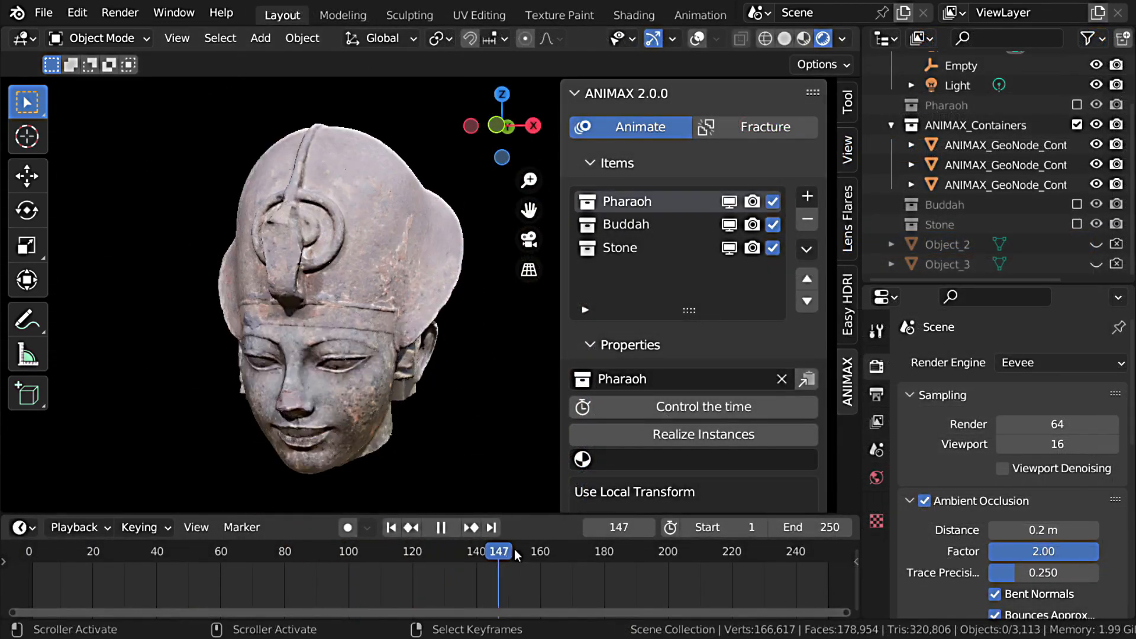
left_click_drag(568, 556, 543, 553)
middle_click_drag(448, 323, 497, 298)
Step: Copy all the effects of the Pharaoh item
left_click(630, 249)
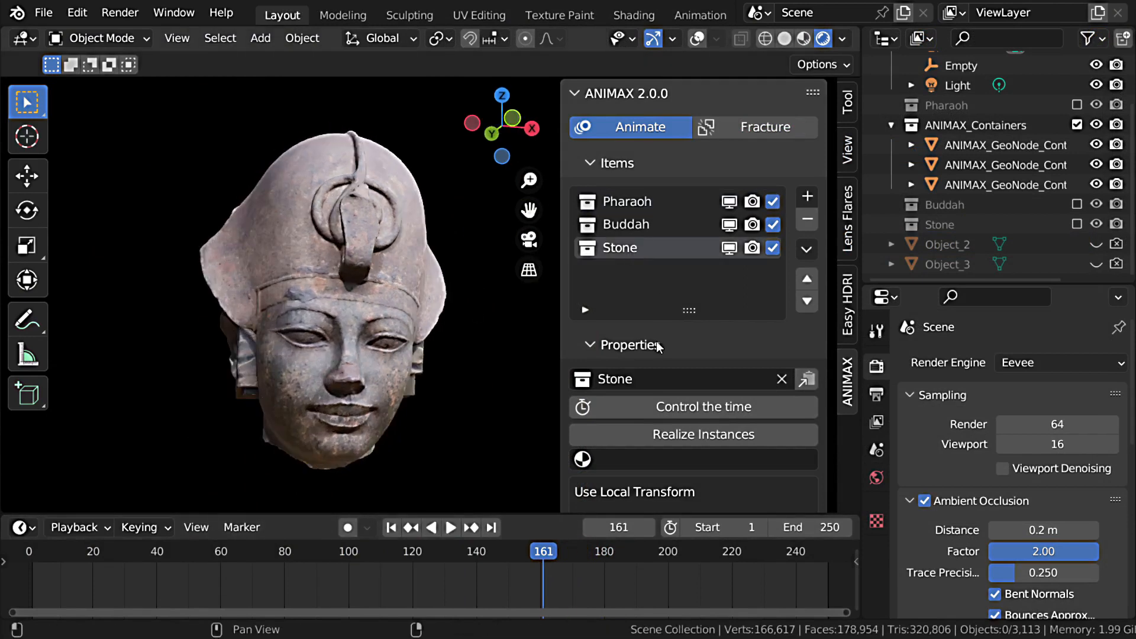
left_click(642, 204)
scroll(706, 318, "down", 8)
left_click(806, 419)
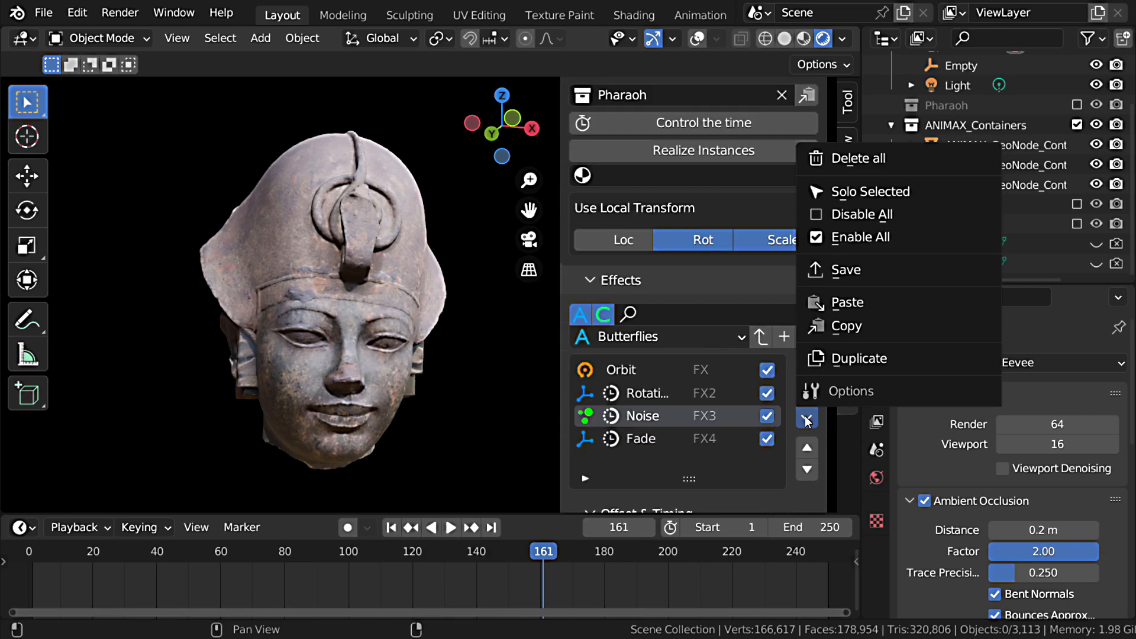
left_click(863, 327)
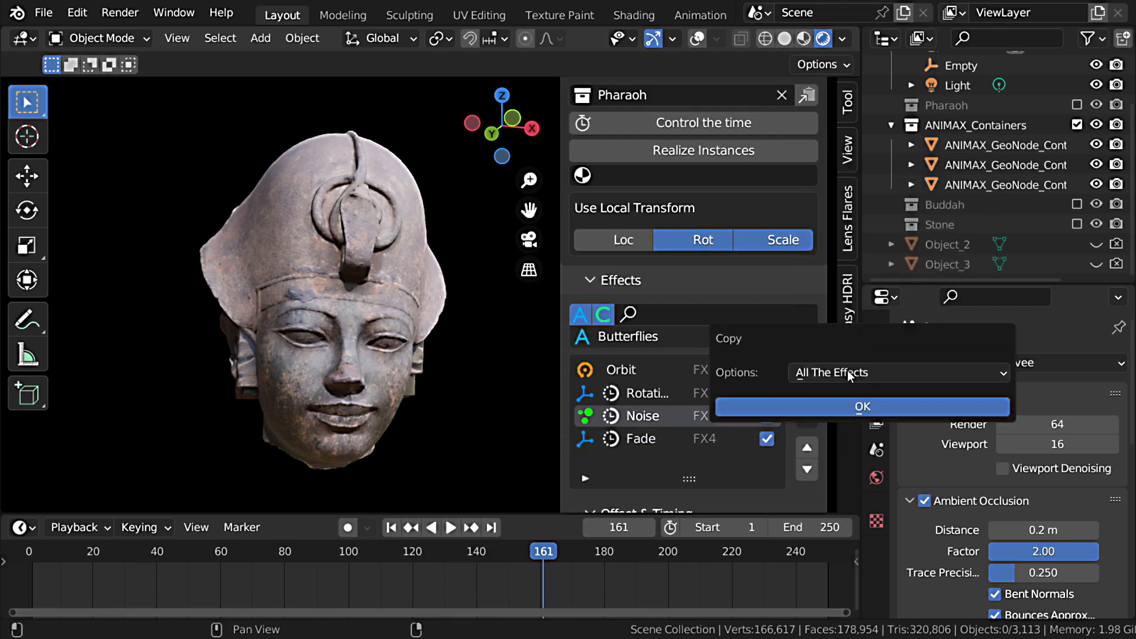
left_click(863, 405)
Step: Paste the copied effects onto the Stone item
scroll(688, 253, "up", 8)
left_click(637, 247)
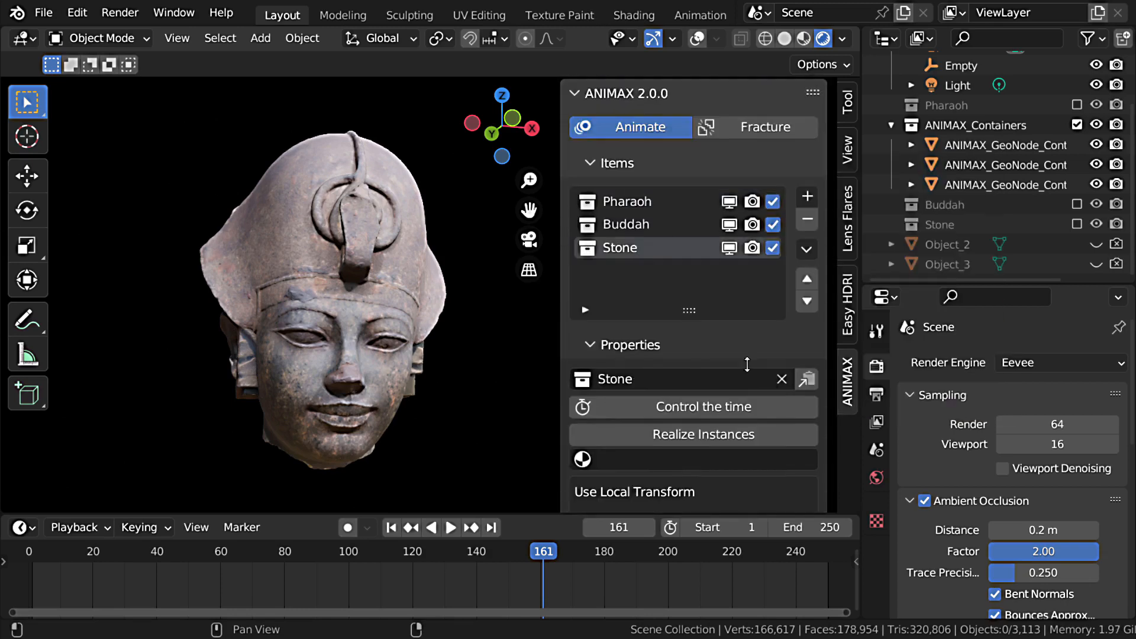
scroll(769, 382, "down", 8)
left_click(807, 430)
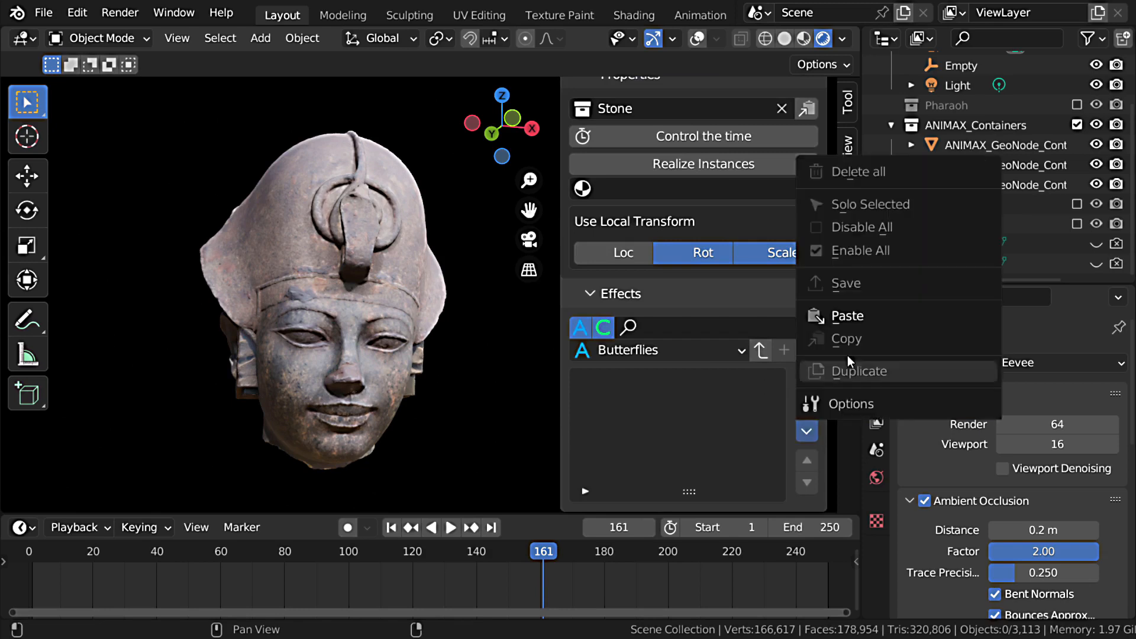
scroll(645, 398, "down", 5)
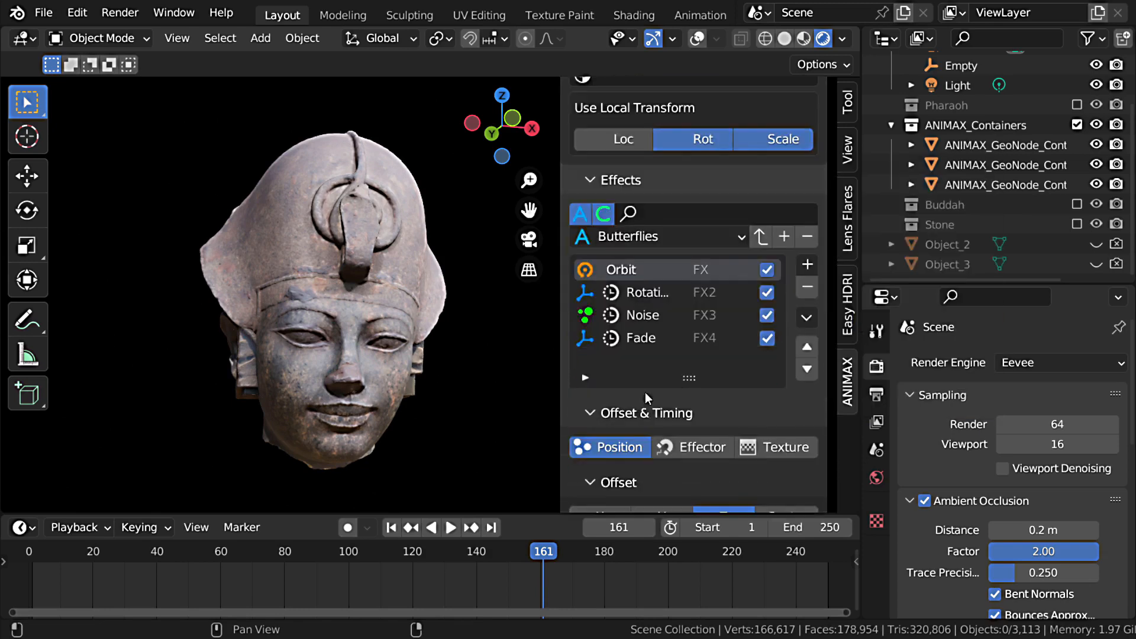
Step: Set the start frame of Stone's Orbit effect to 170
scroll(686, 358, "down", 14)
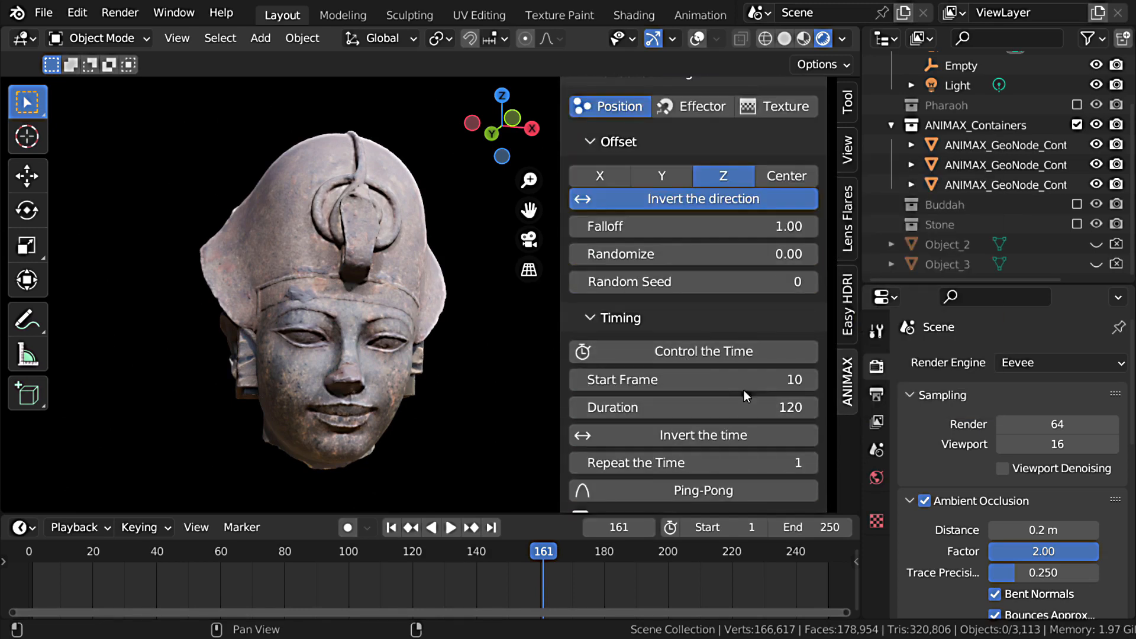
double_click(743, 380)
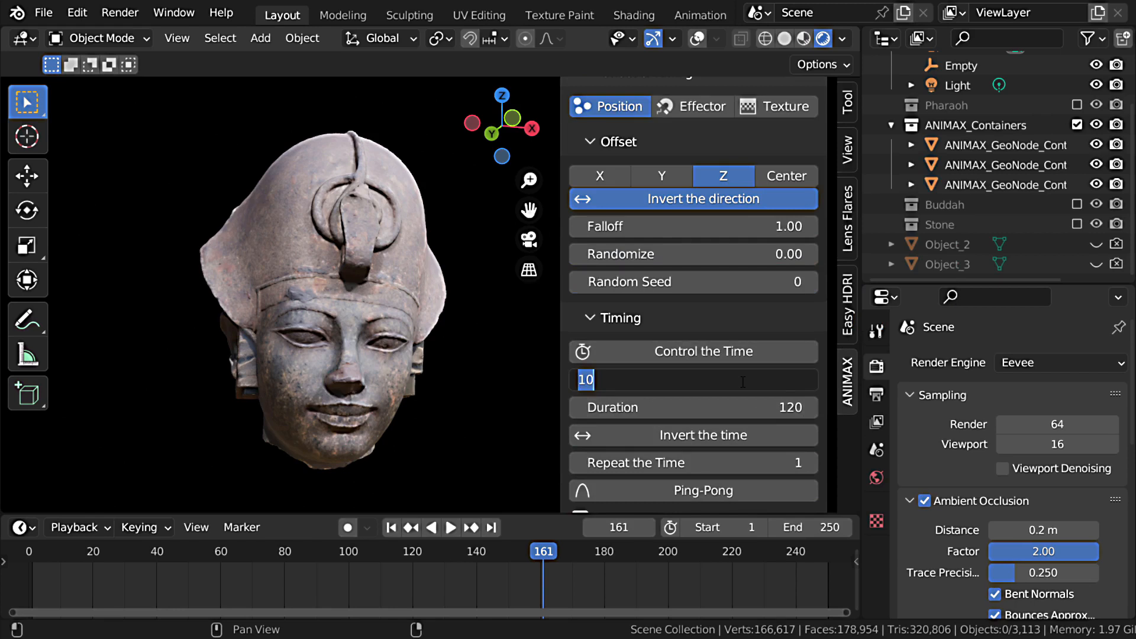
type("170")
key("Return")
Step: Paste the copied effects onto Pharaoh as a second set below its existing ones
scroll(762, 304, "up", 18)
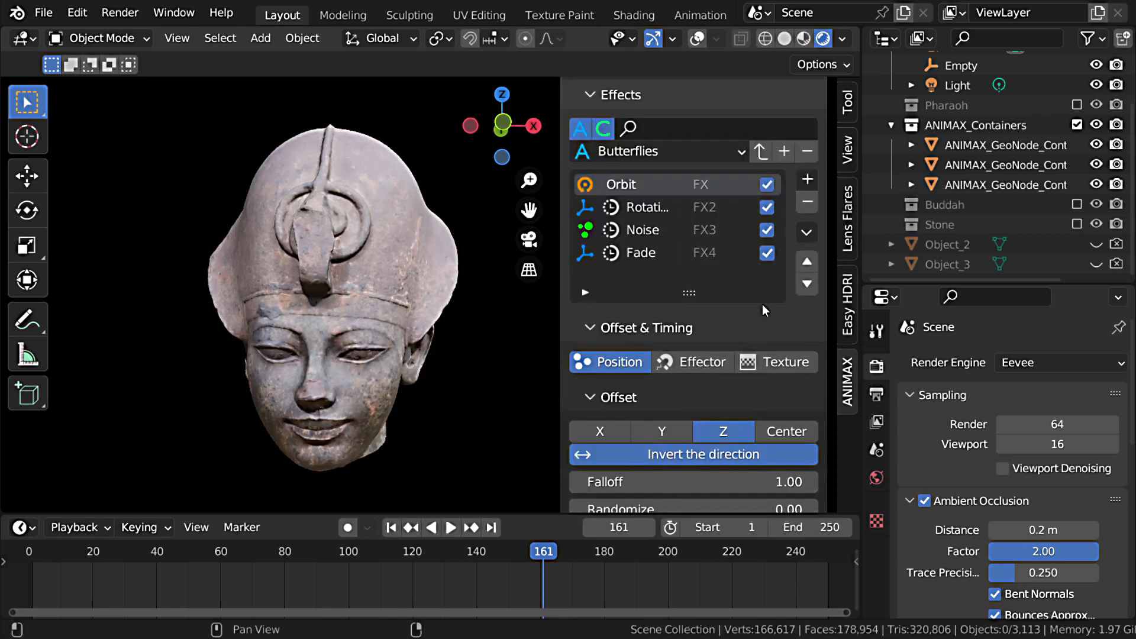
scroll(703, 252, "up", 1)
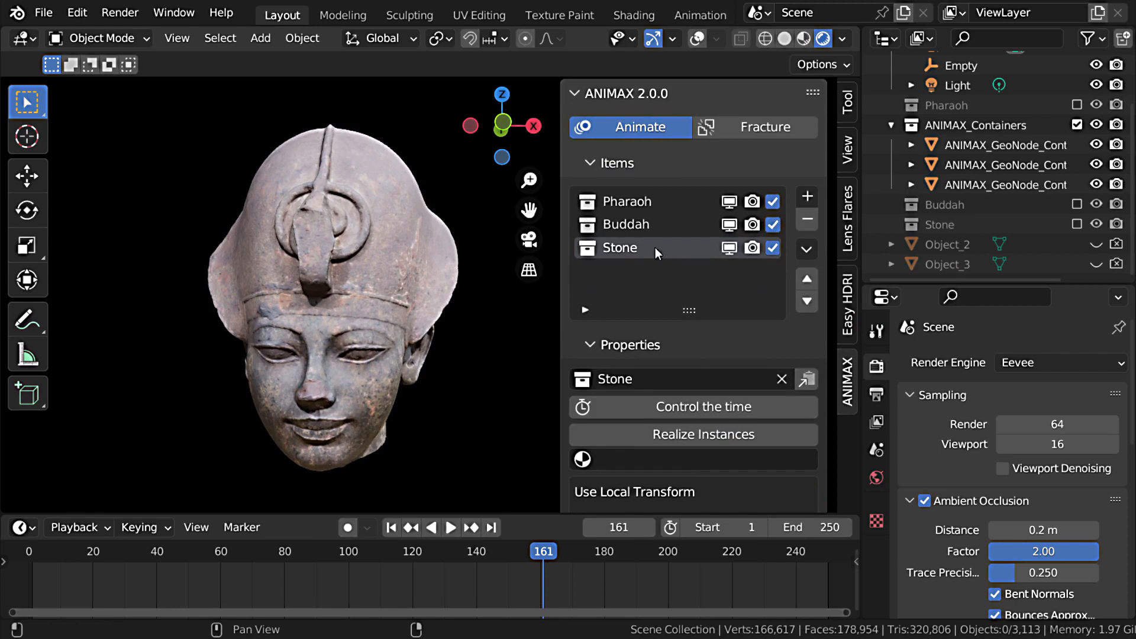
left_click(631, 204)
scroll(703, 421, "down", 15)
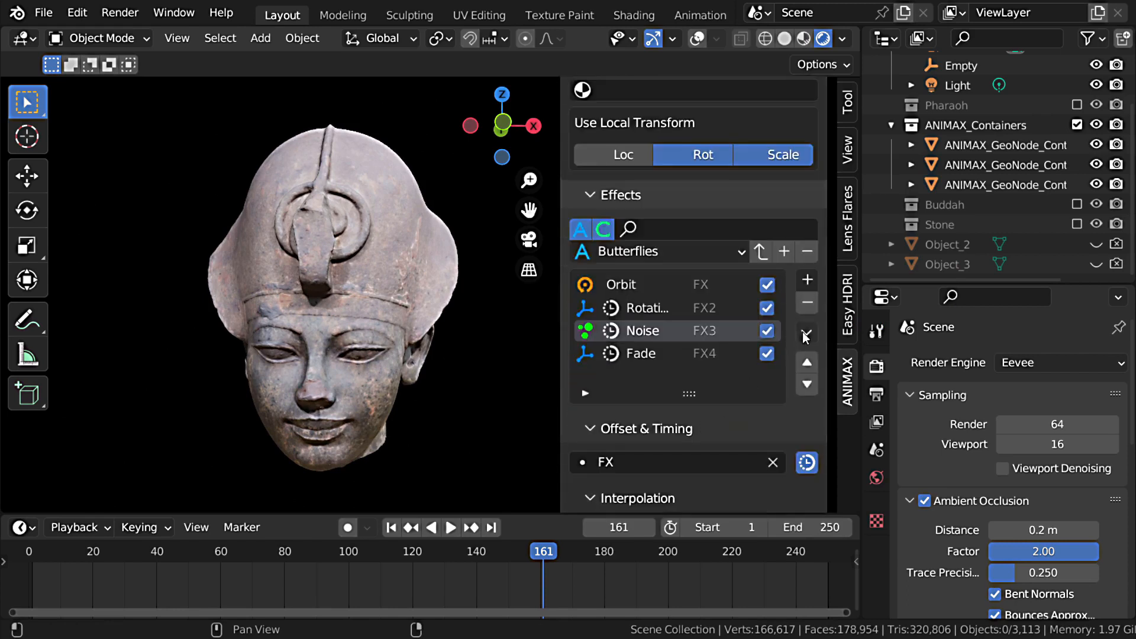
left_click(807, 335)
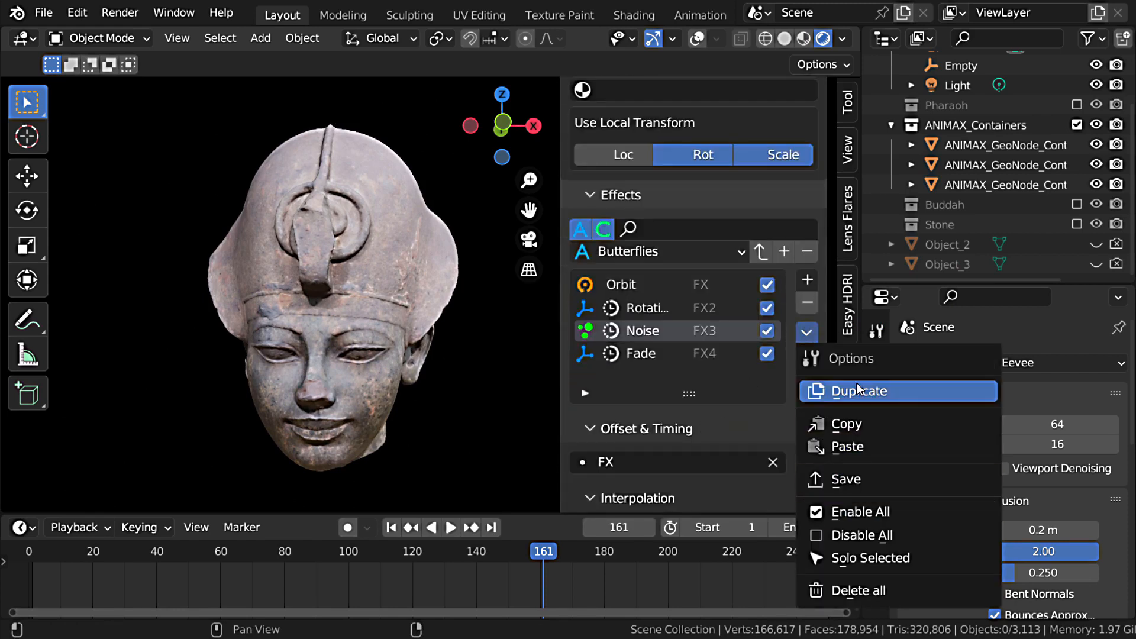
left_click(855, 451)
Step: Set the start frame of Pharaoh's second Orbit effect to 170
scroll(674, 350, "down", 3)
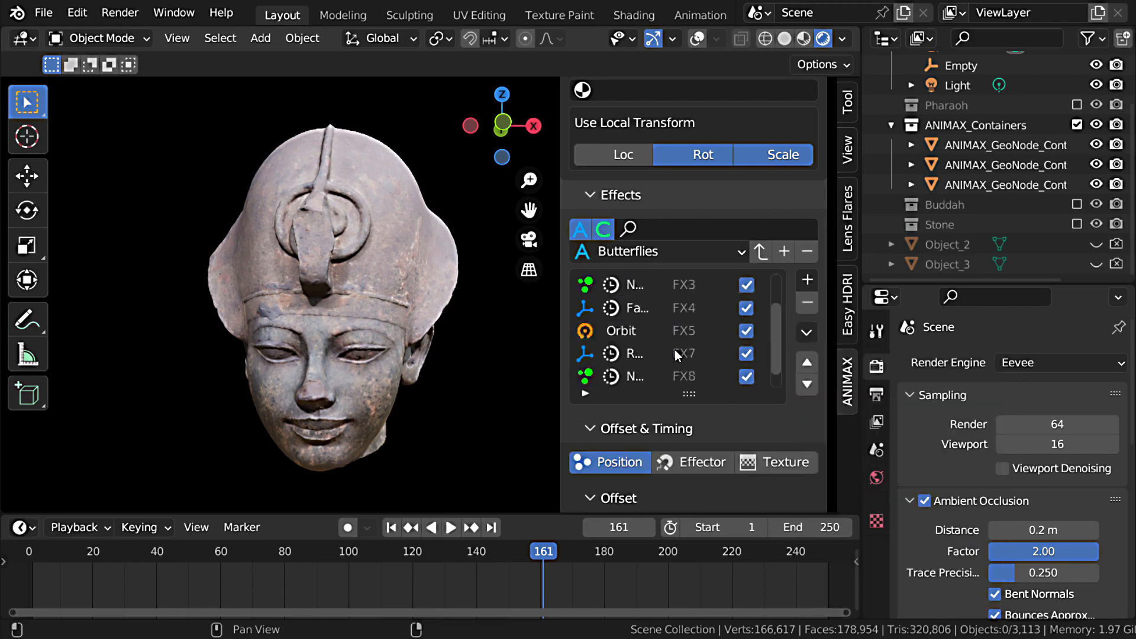
left_click(627, 312)
scroll(713, 418, "down", 10)
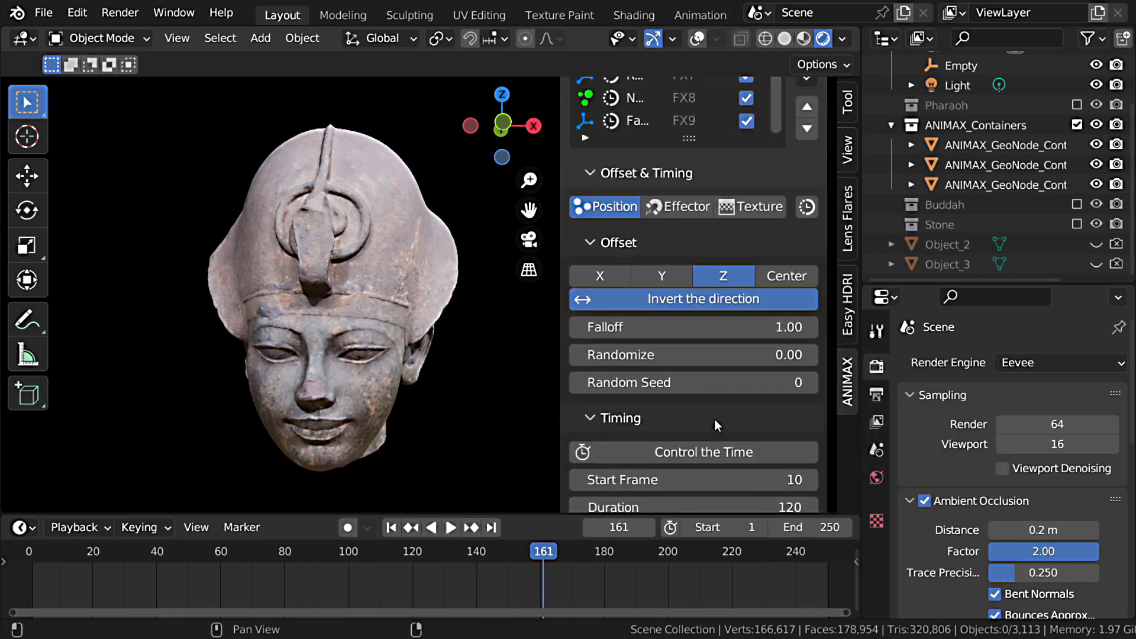
left_click(721, 422)
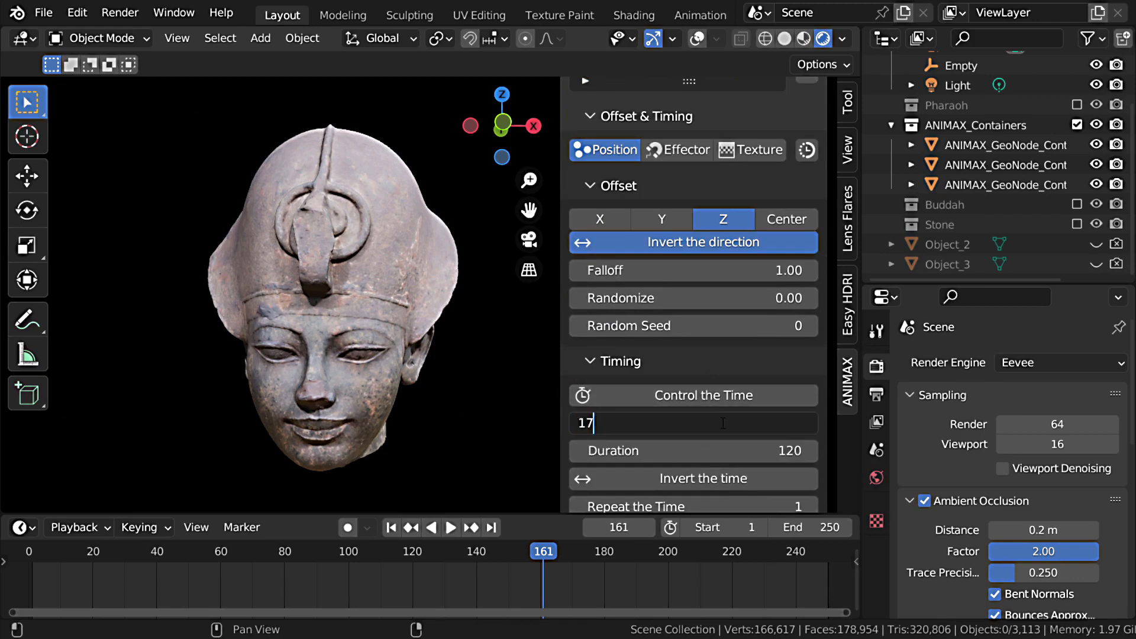
key("Return")
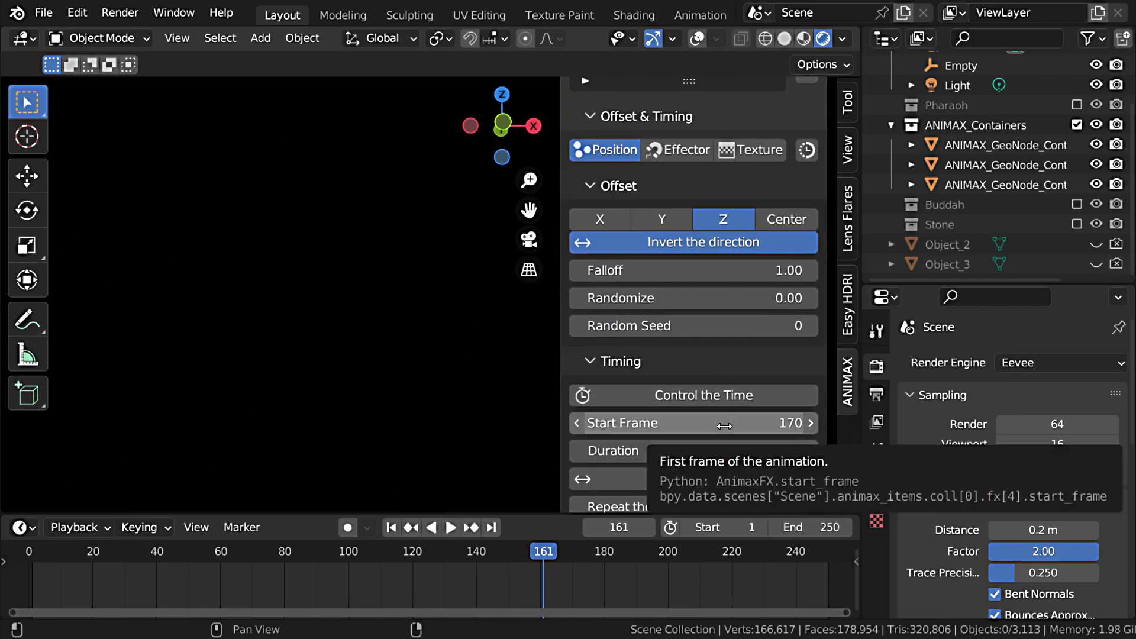
Step: Set the interpolation function of Pharaoh's second Fade effect to Linear
scroll(725, 426, "down", 10)
scroll(715, 351, "up", 12)
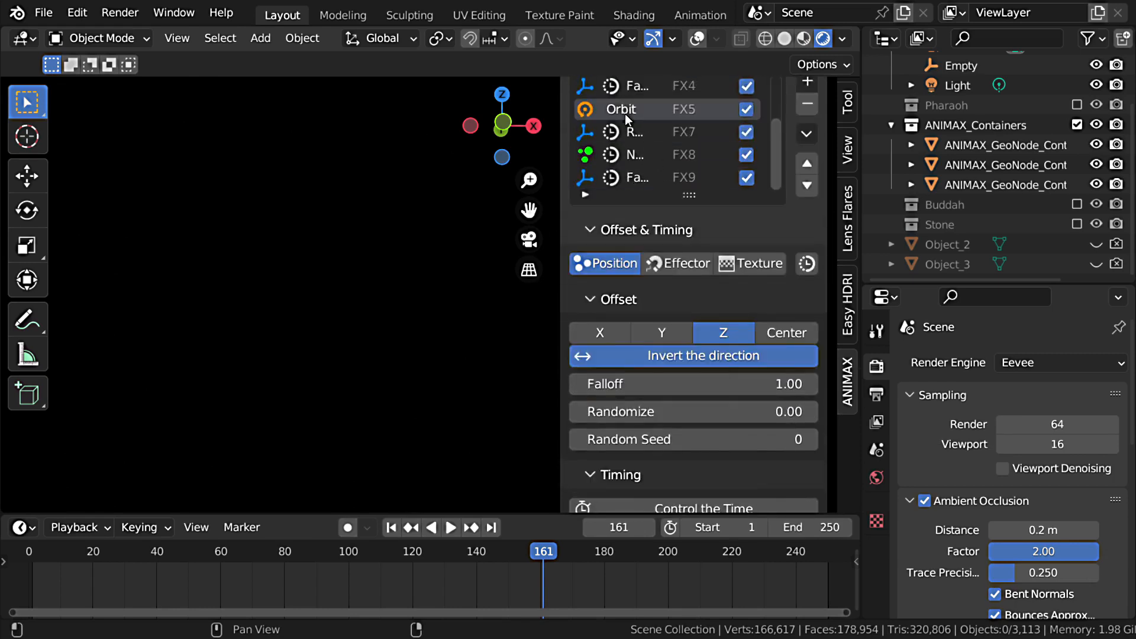
left_click(631, 174)
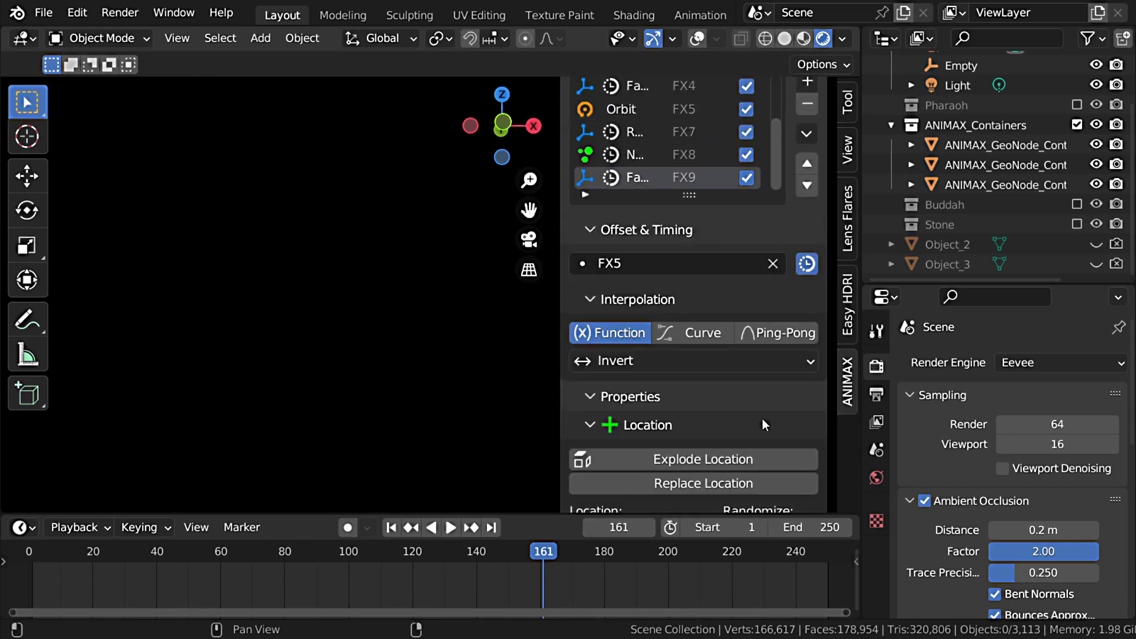
scroll(762, 418, "down", 6)
left_click(676, 220)
left_click(676, 220)
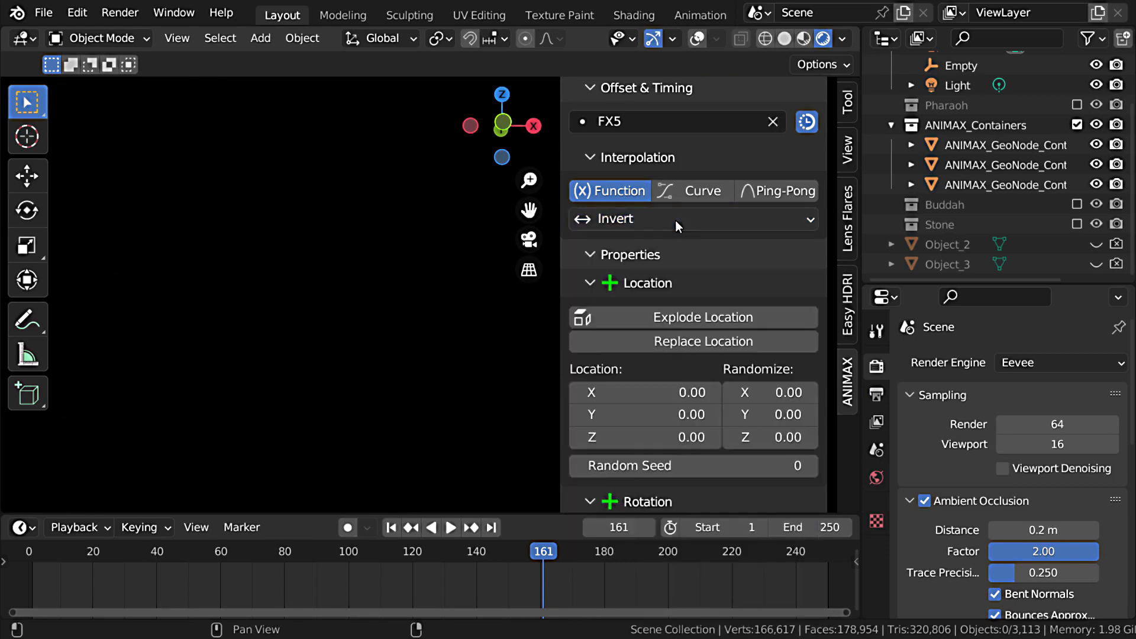
left_click(676, 220)
left_click(663, 246)
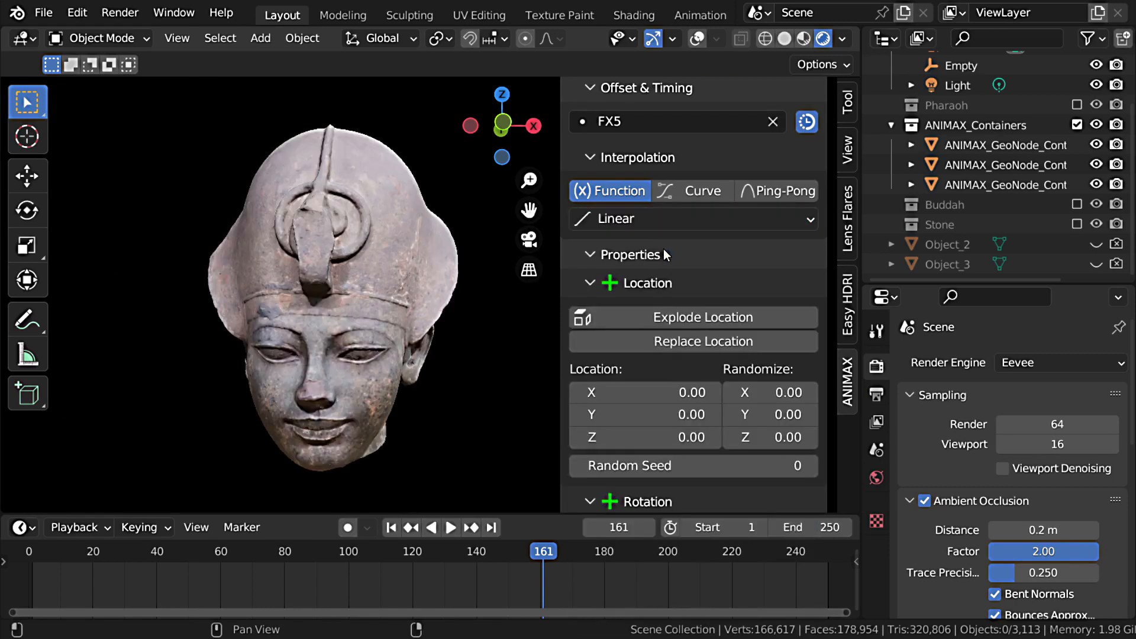
Step: Play the animation to preview Pharaoh breaking apart into Stone
key("shift+ctrl+space")
left_click(449, 566)
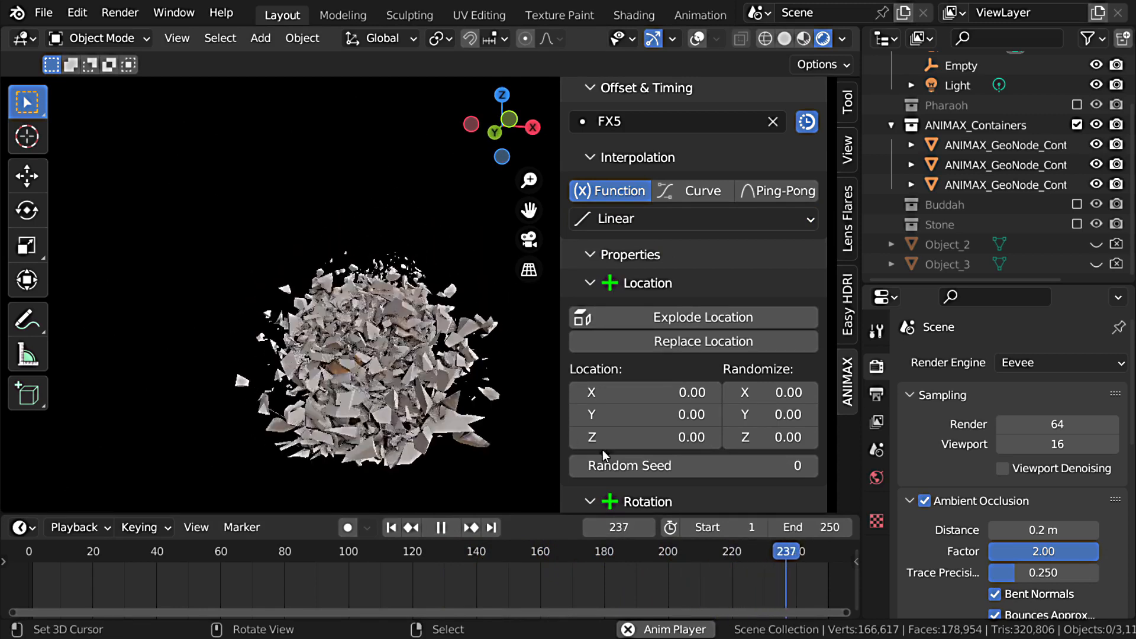
key("space")
Step: Extend the scene's end frame to 776 and play on to frame 321
left_click_drag(811, 528, 1121, 527)
key("space")
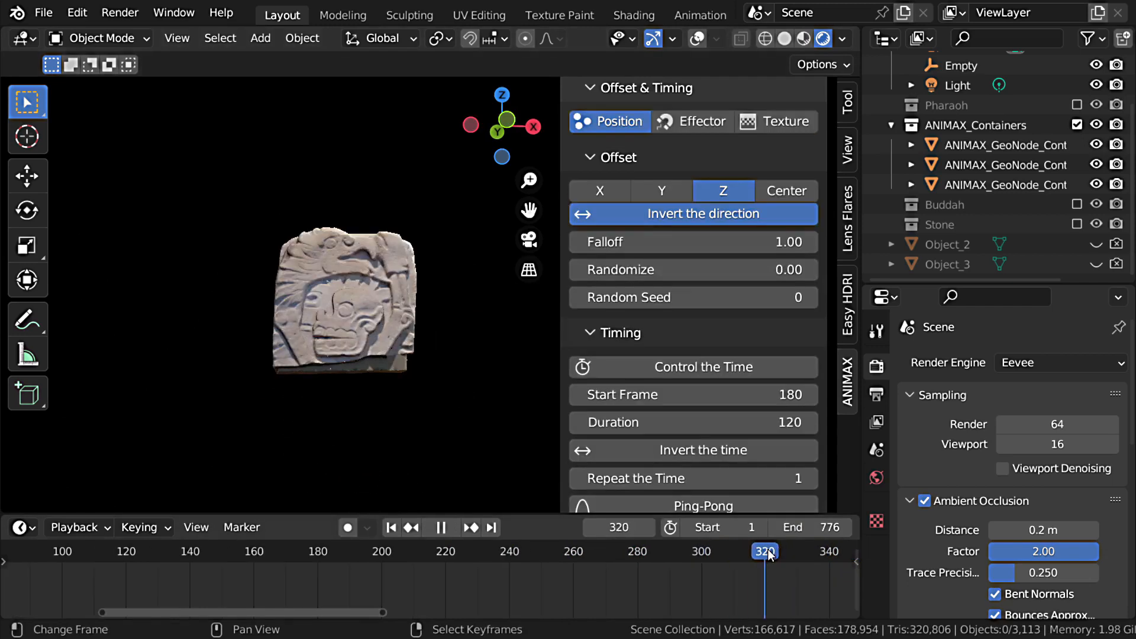
key("space")
Step: Add the Disintegration_2 preset to Stone's effects and enlarge the effects list to show every entry
scroll(723, 311, "up", 1)
scroll(722, 310, "up", 6)
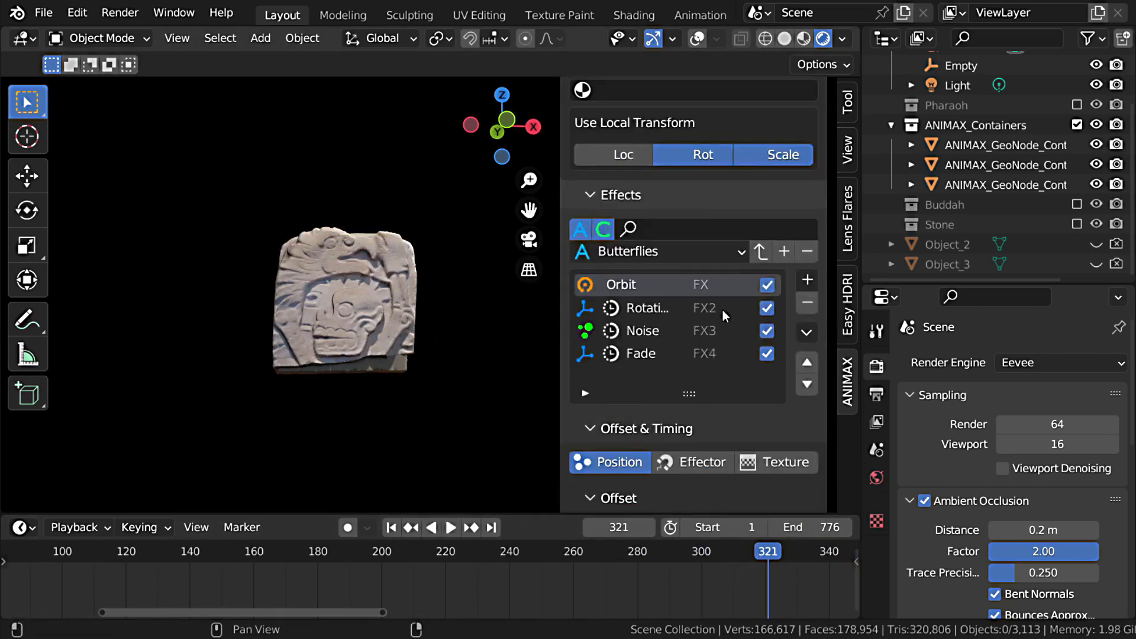
scroll(639, 249, "up", 6)
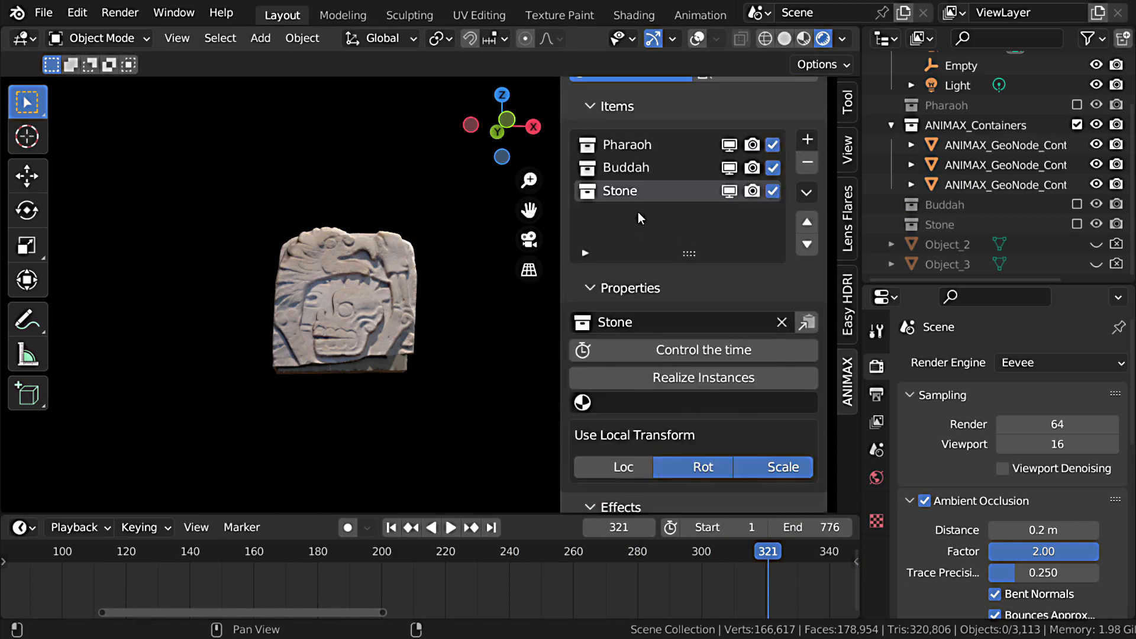
scroll(705, 378, "down", 8)
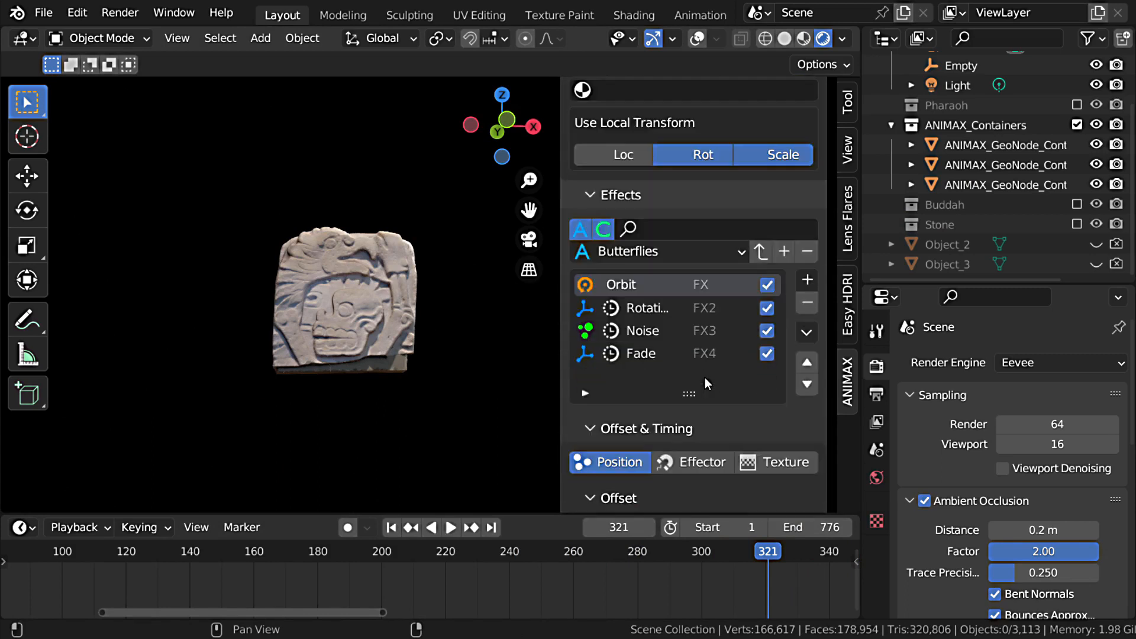
left_click(672, 251)
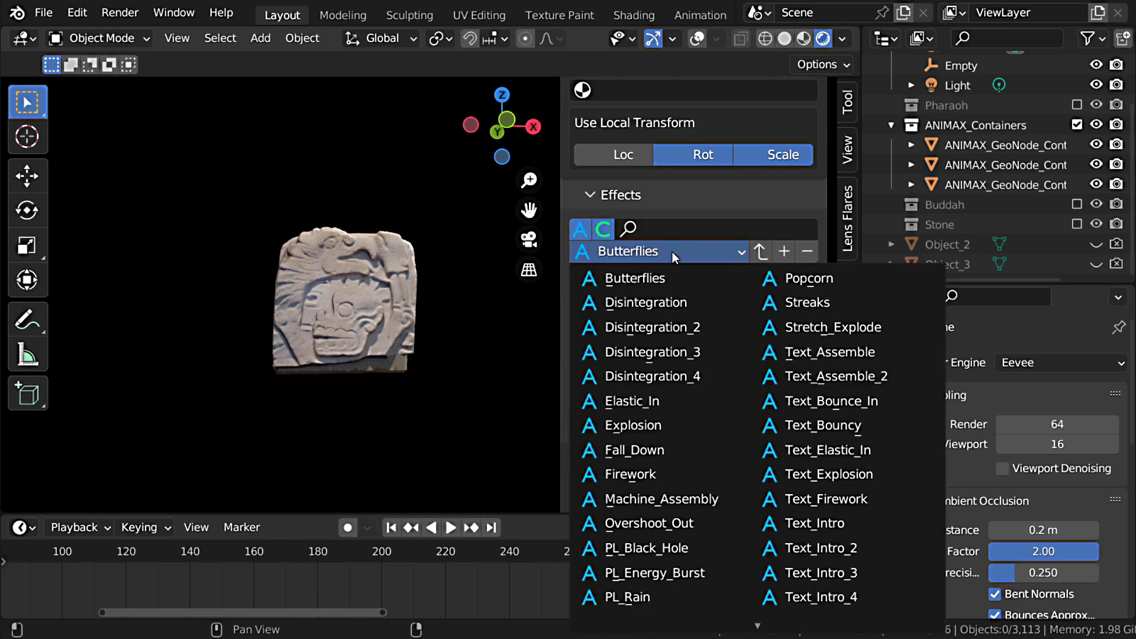
left_click(656, 327)
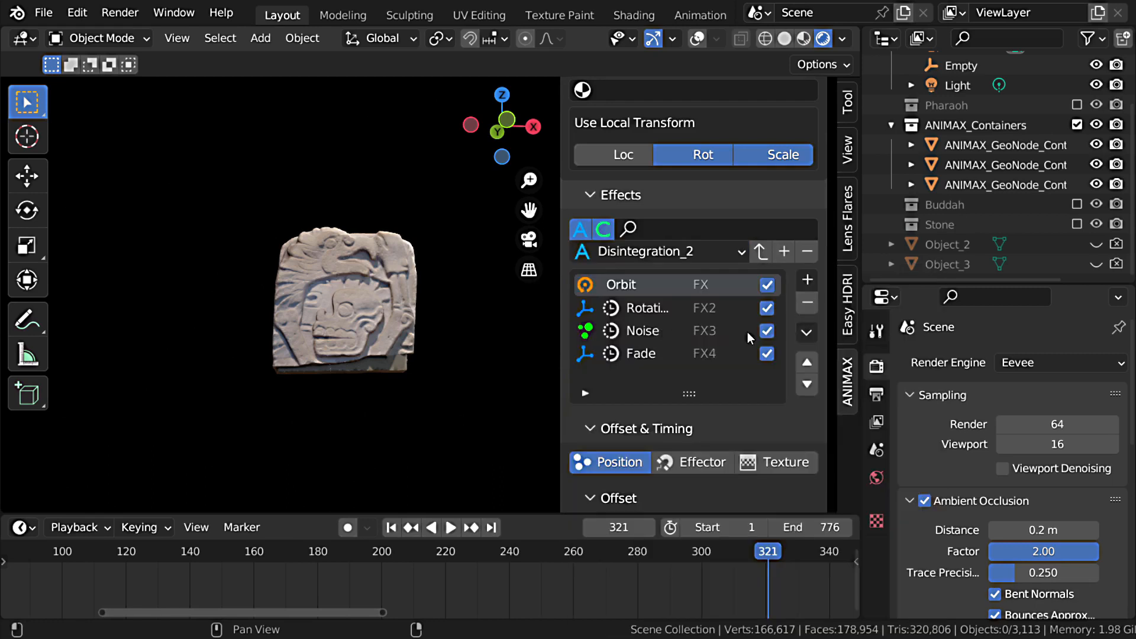
left_click(763, 255)
left_click_drag(690, 393, 698, 497)
scroll(703, 382, "down", 5)
mouse_move(685, 348)
left_mouse_down()
mouse_move(687, 393)
mouse_move(690, 368)
left_mouse_up()
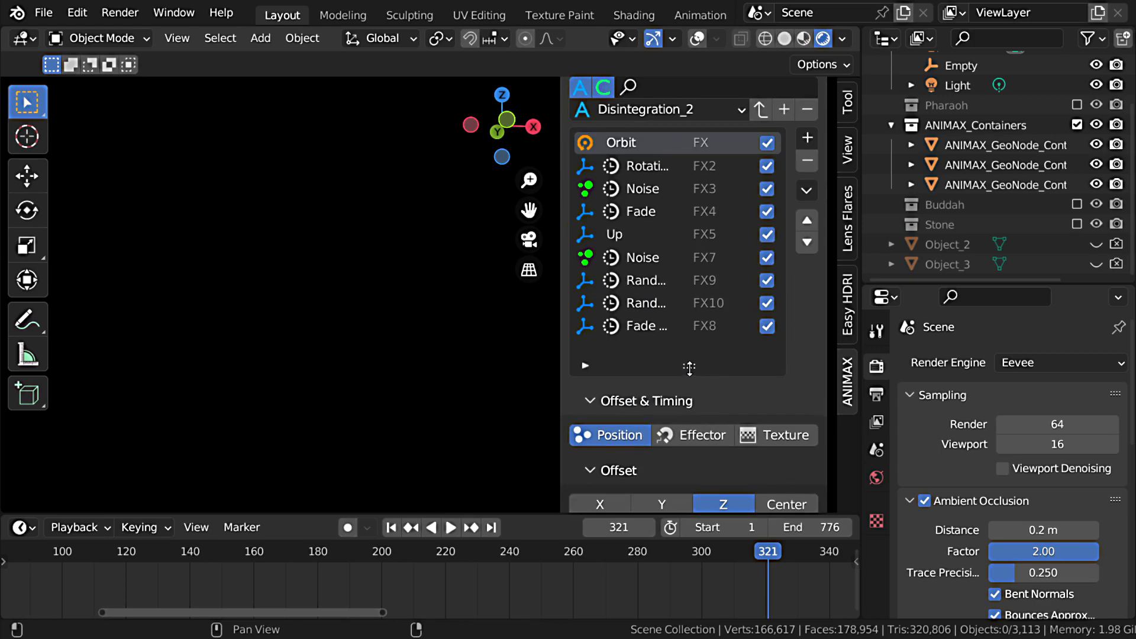
Step: Set the start frame of Stone's Up effect to 320
left_click(620, 237)
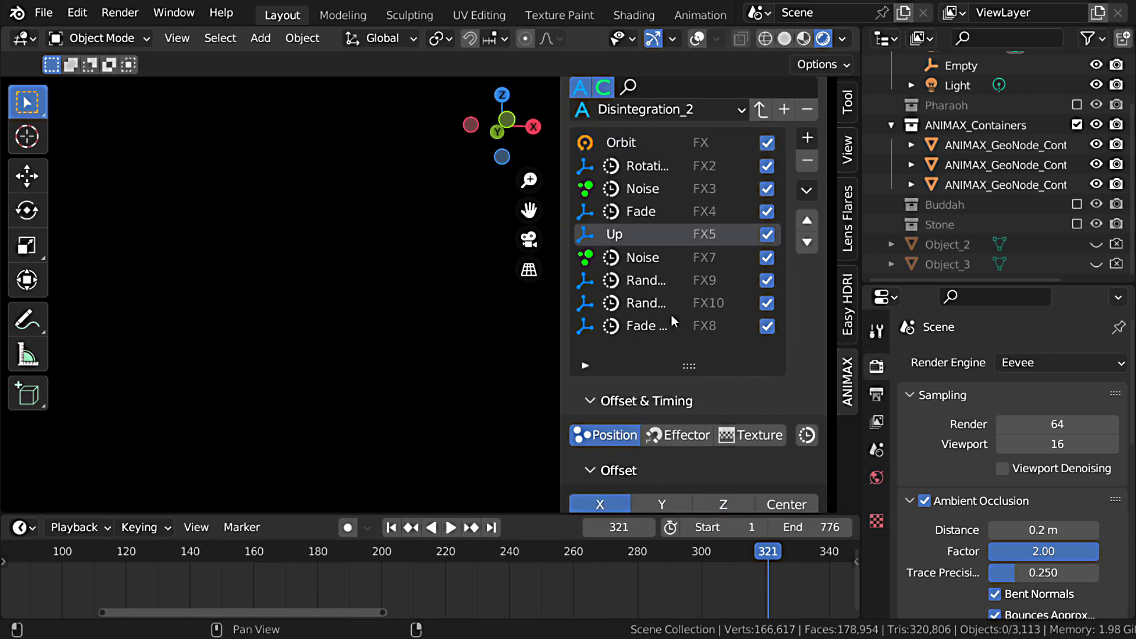
scroll(715, 360, "down", 10)
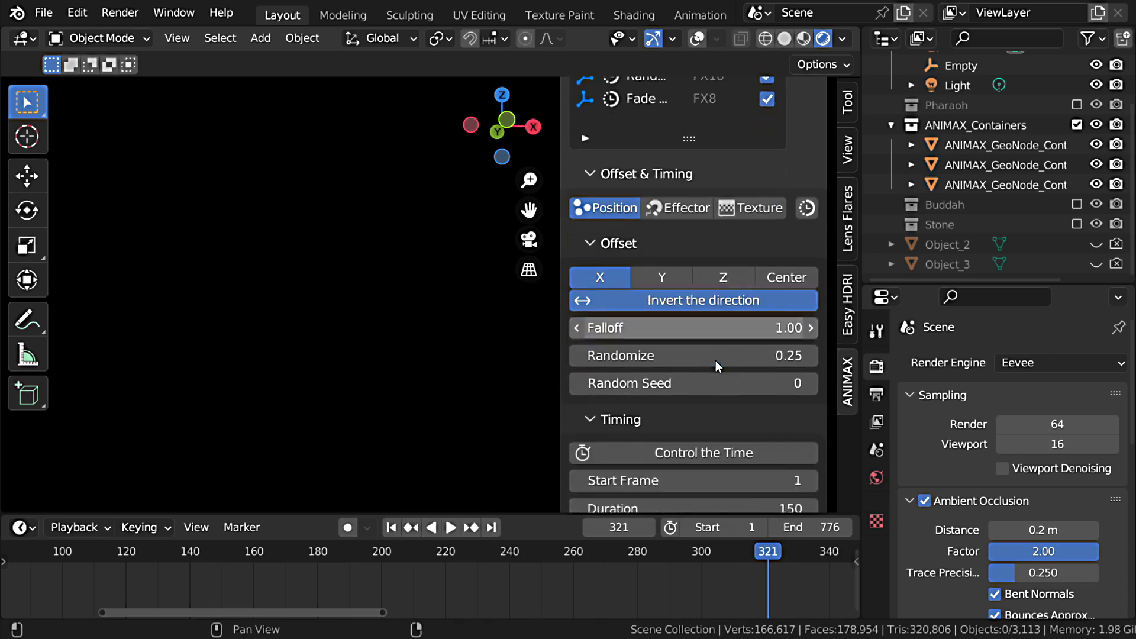
left_click(719, 393)
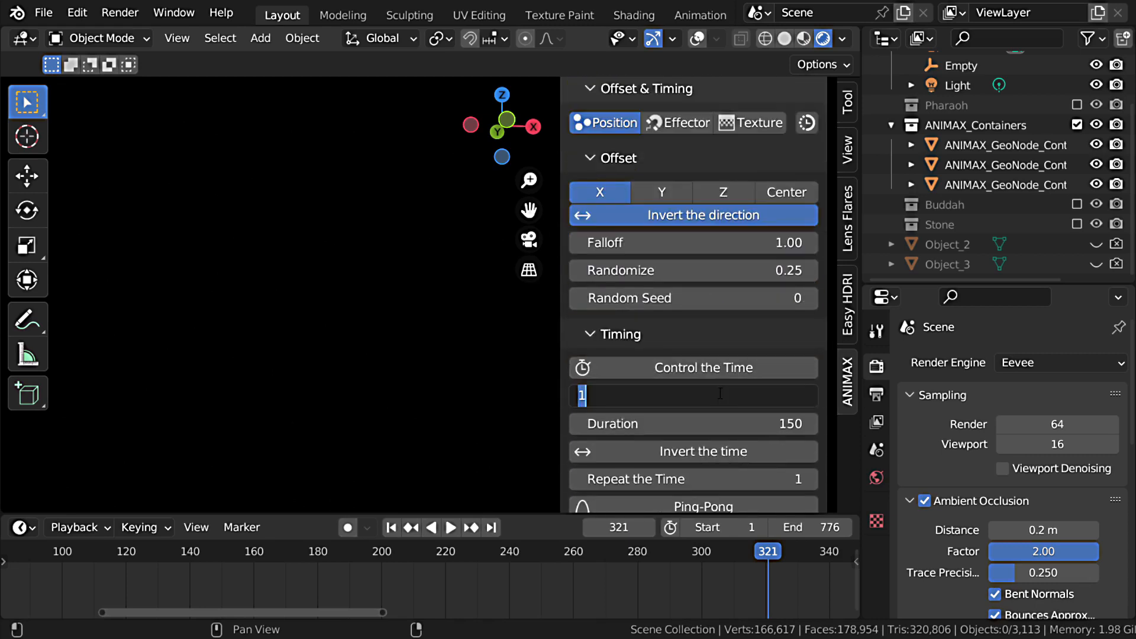
type("320")
key("Return")
Step: Maximize the viewport and play the animation to preview Stone's disintegration
key("ctrl+space")
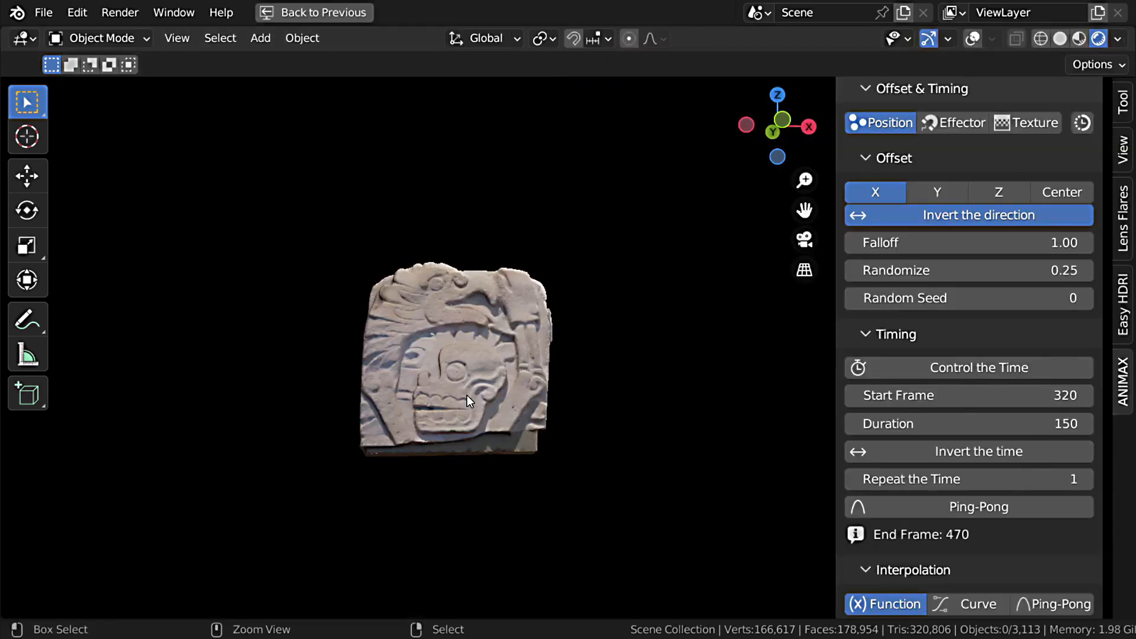
key("space")
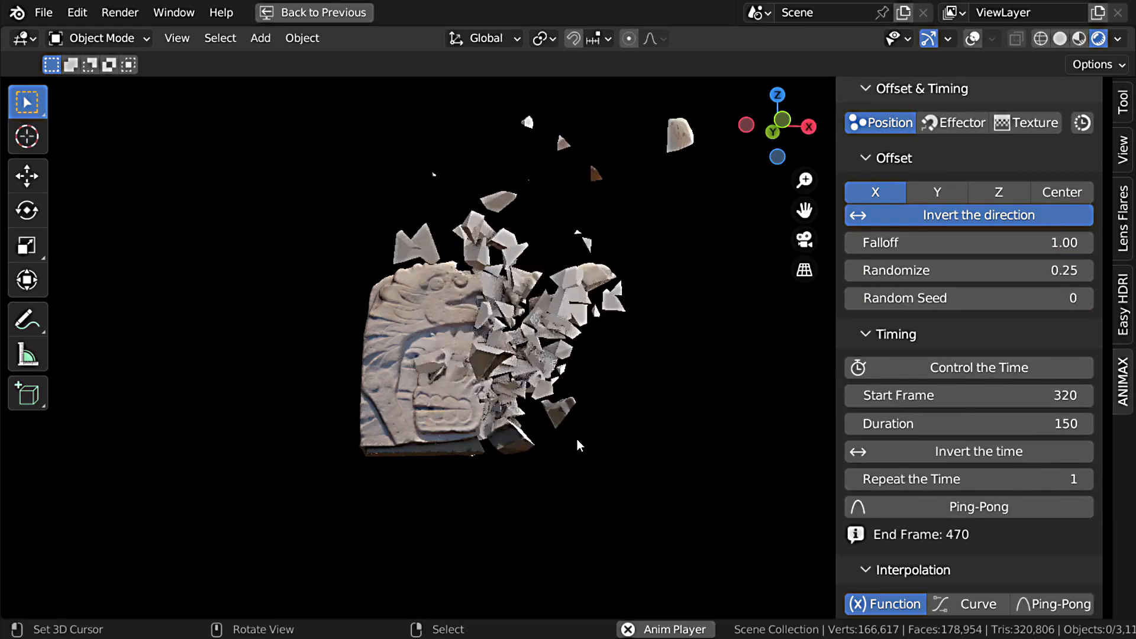